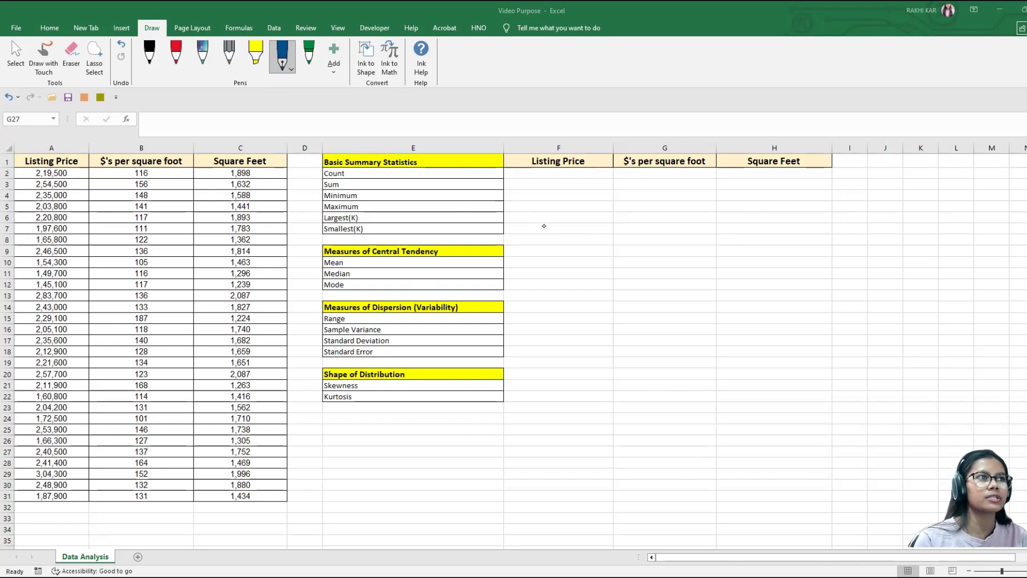
Step: Handwrite "Formula" in blue ink over the empty results columns and underline it twice
{"action": "left_click", "coordinate": [284, 60]}
{"action": "left_click_drag", "start_coordinate": [596, 235], "coordinate": [594, 268]}
{"action": "left_click_drag", "start_coordinate": [575, 258], "coordinate": [797, 225]}
{"action": "left_click_drag", "start_coordinate": [640, 284], "coordinate": [776, 256]}
{"action": "left_click_drag", "start_coordinate": [684, 294], "coordinate": [743, 277]}
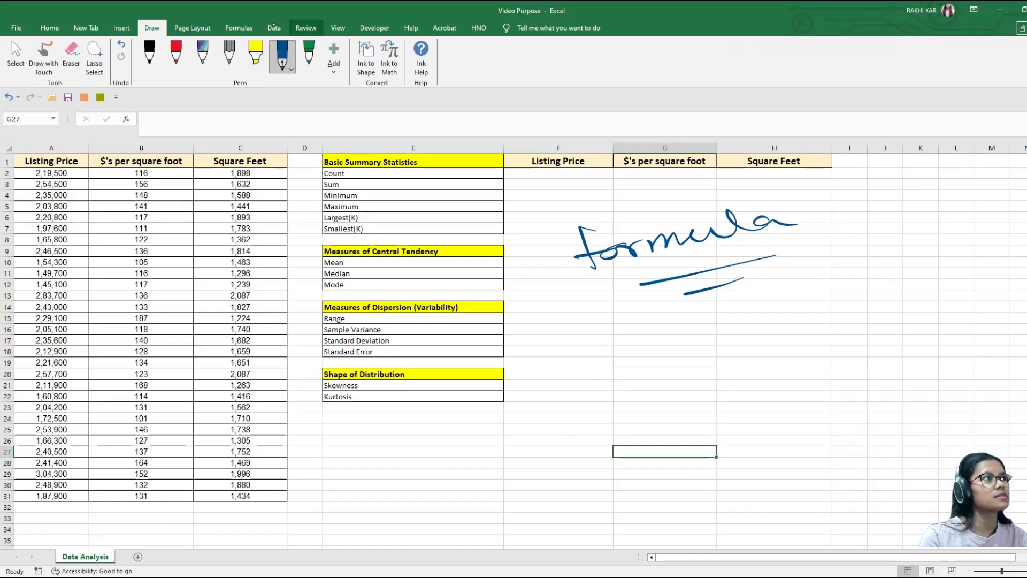
Step: Circle the three source column headings in green ink and label them V1, V2 and 3
{"action": "left_click", "coordinate": [283, 27]}
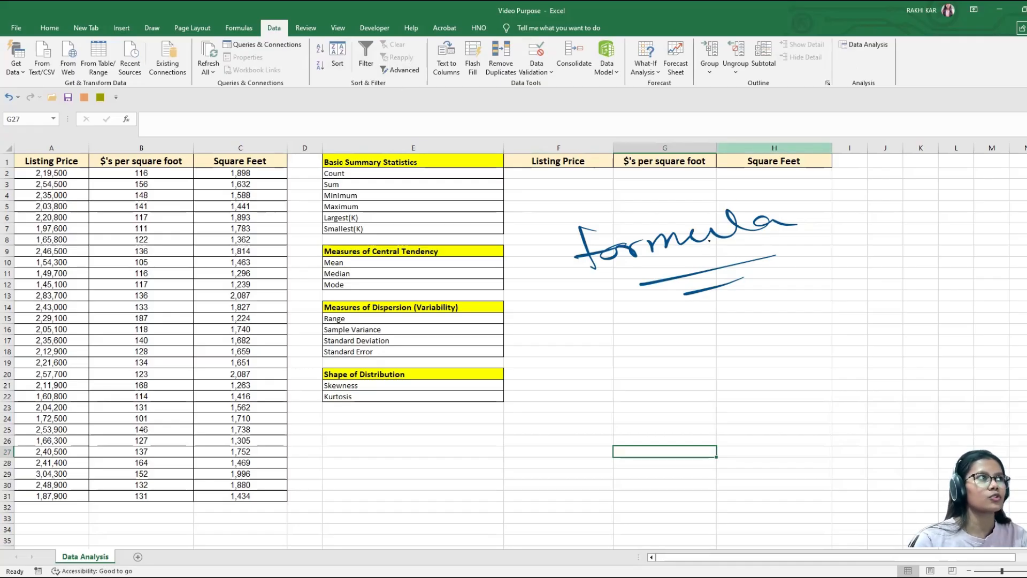
{"action": "left_click", "coordinate": [152, 27]}
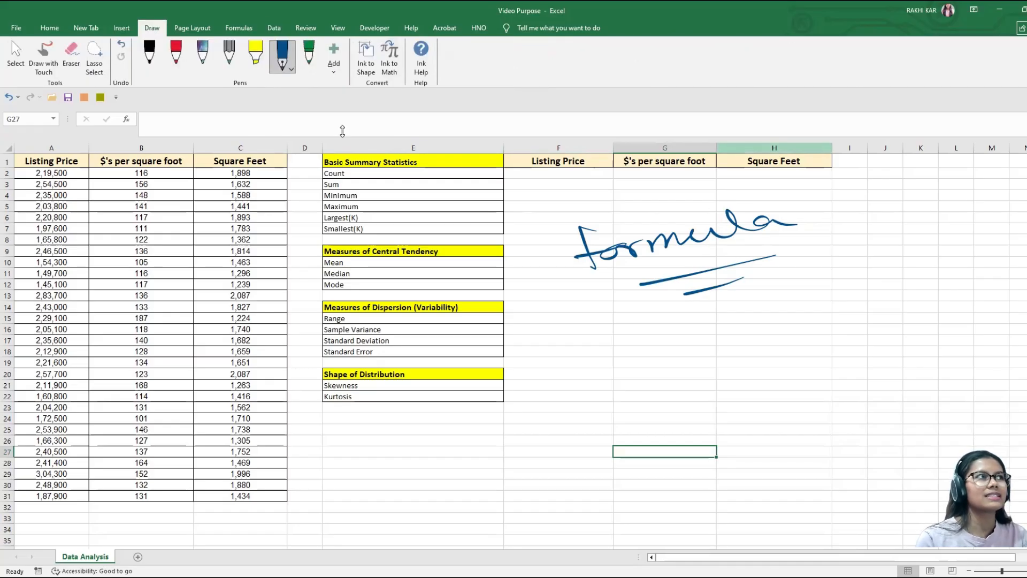
{"action": "left_click", "coordinate": [309, 55]}
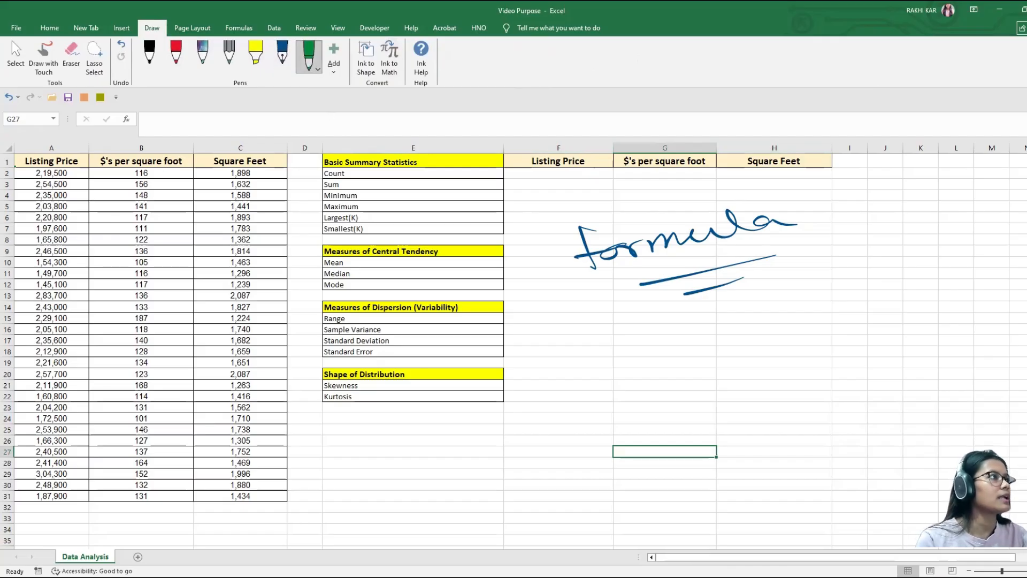
{"action": "left_click", "coordinate": [44, 56]}
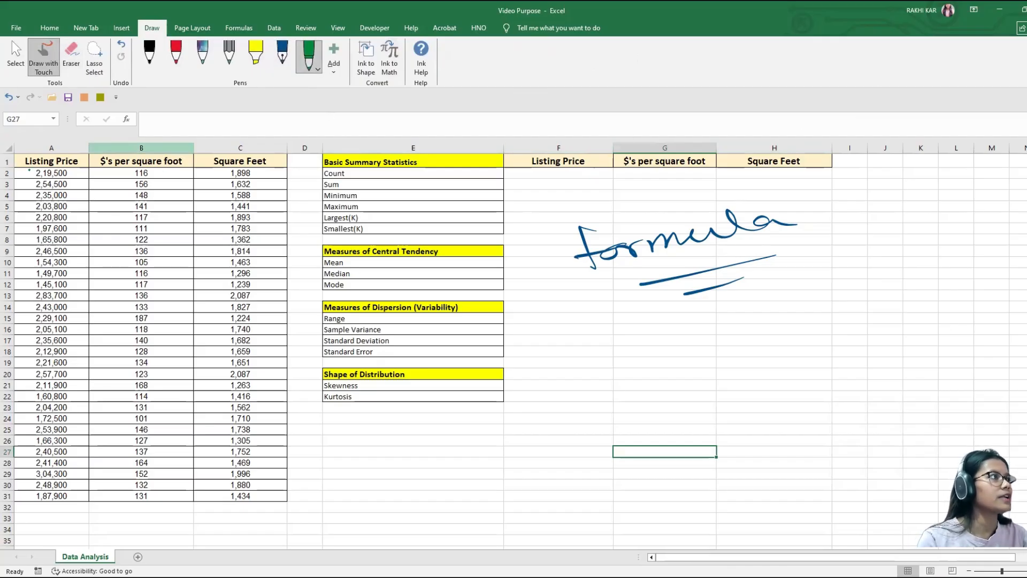
{"action": "mouse_move", "coordinate": [20, 171]}
{"action": "left_mouse_down"}
{"action": "mouse_move", "coordinate": [76, 158]}
{"action": "mouse_move", "coordinate": [37, 174]}
{"action": "mouse_move", "coordinate": [72, 205]}
{"action": "left_mouse_up"}
{"action": "mouse_move", "coordinate": [95, 171]}
{"action": "left_mouse_down"}
{"action": "mouse_move", "coordinate": [196, 162]}
{"action": "mouse_move", "coordinate": [97, 169]}
{"action": "mouse_move", "coordinate": [176, 203]}
{"action": "left_mouse_up"}
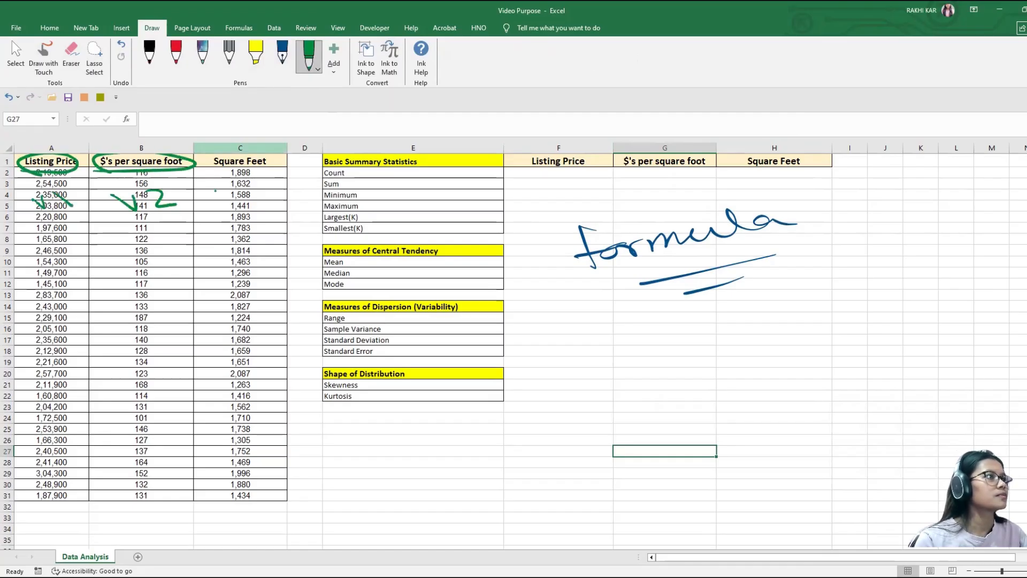
{"action": "mouse_move", "coordinate": [210, 170]}
{"action": "left_mouse_down"}
{"action": "mouse_move", "coordinate": [293, 156]}
{"action": "mouse_move", "coordinate": [252, 172]}
{"action": "mouse_move", "coordinate": [234, 207]}
{"action": "left_mouse_up"}
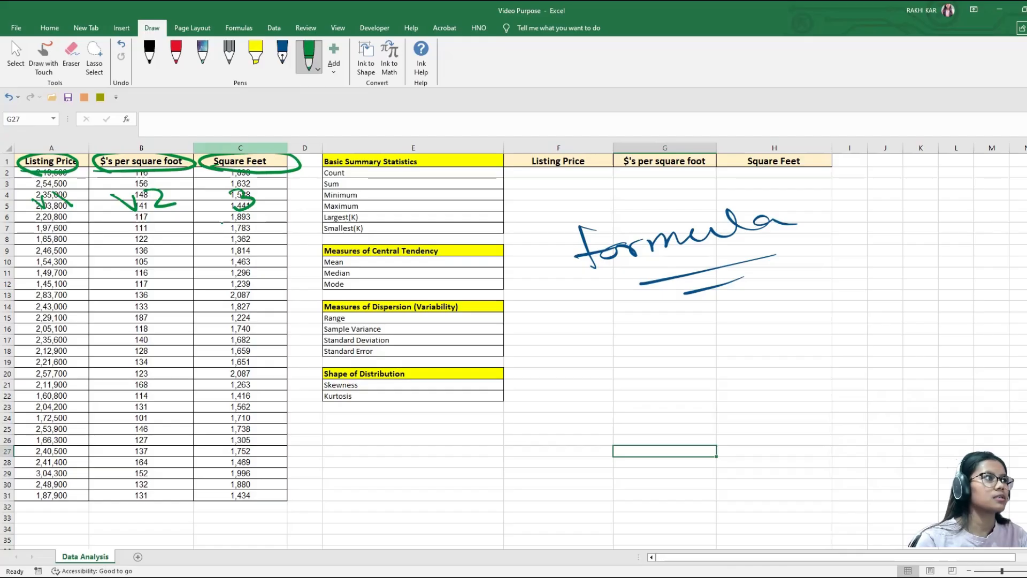
Step: Bracket the list of statistics in column E in green ink and mark the source column headings again
{"action": "mouse_move", "coordinate": [466, 162]}
{"action": "left_mouse_down"}
{"action": "mouse_move", "coordinate": [537, 347]}
{"action": "mouse_move", "coordinate": [524, 371]}
{"action": "left_mouse_up"}
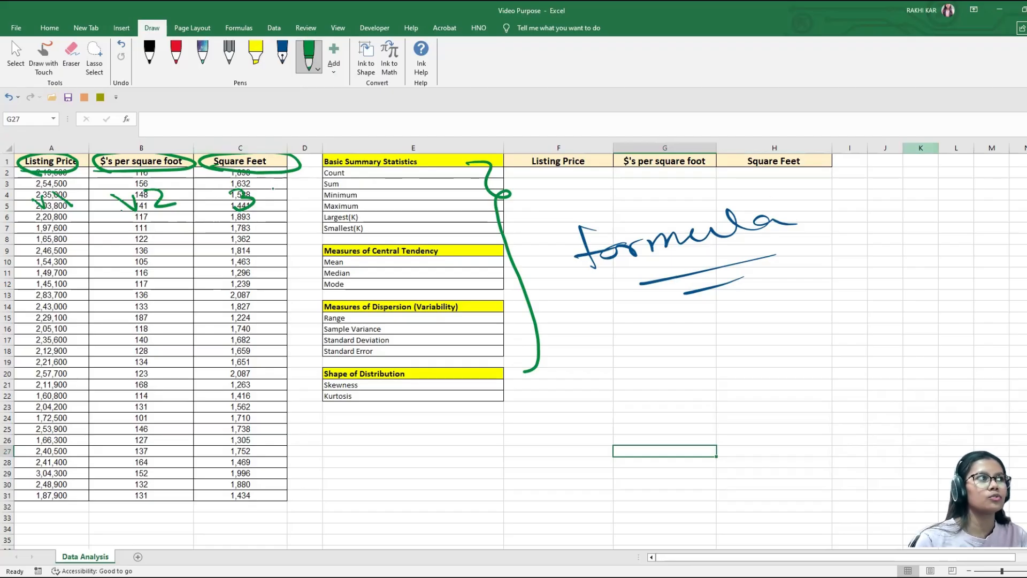
{"action": "mouse_move", "coordinate": [275, 155]}
{"action": "left_mouse_down"}
{"action": "mouse_move", "coordinate": [236, 175]}
{"action": "mouse_move", "coordinate": [270, 157]}
{"action": "left_mouse_up"}
{"action": "left_click_drag", "start_coordinate": [19, 169], "coordinate": [75, 157]}
{"action": "mouse_move", "coordinate": [360, 174]}
{"action": "left_mouse_down"}
{"action": "mouse_move", "coordinate": [415, 198]}
{"action": "mouse_move", "coordinate": [419, 247]}
{"action": "left_mouse_up"}
Step: Mark and bracket the result columns in green ink, labelling $'s per square foot "2nd", and erase all ink from the sheet
{"action": "mouse_move", "coordinate": [535, 170]}
{"action": "left_mouse_down"}
{"action": "mouse_move", "coordinate": [592, 164]}
{"action": "mouse_move", "coordinate": [593, 175]}
{"action": "mouse_move", "coordinate": [679, 184]}
{"action": "mouse_move", "coordinate": [714, 177]}
{"action": "left_mouse_up"}
{"action": "mouse_move", "coordinate": [657, 191]}
{"action": "left_mouse_down"}
{"action": "mouse_move", "coordinate": [697, 337]}
{"action": "mouse_move", "coordinate": [664, 377]}
{"action": "left_mouse_up"}
{"action": "mouse_move", "coordinate": [732, 168]}
{"action": "left_mouse_down"}
{"action": "mouse_move", "coordinate": [843, 166]}
{"action": "mouse_move", "coordinate": [800, 216]}
{"action": "mouse_move", "coordinate": [795, 352]}
{"action": "left_mouse_up"}
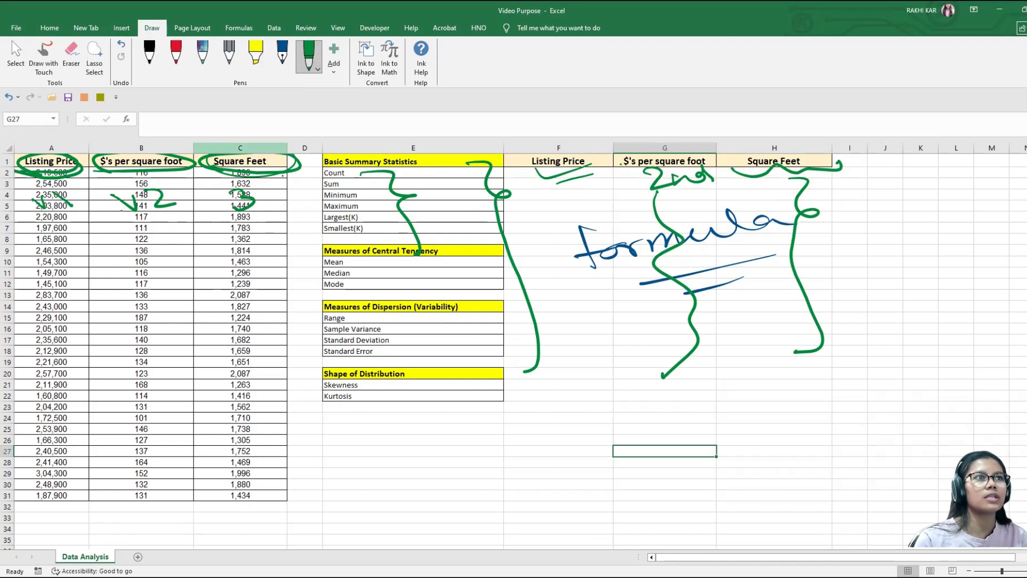
{"action": "mouse_move", "coordinate": [610, 172]}
{"action": "left_mouse_down"}
{"action": "mouse_move", "coordinate": [796, 199]}
{"action": "mouse_move", "coordinate": [714, 154]}
{"action": "mouse_move", "coordinate": [645, 198]}
{"action": "mouse_move", "coordinate": [698, 197]}
{"action": "mouse_move", "coordinate": [715, 170]}
{"action": "mouse_move", "coordinate": [822, 177]}
{"action": "left_mouse_up"}
{"action": "left_click_drag", "start_coordinate": [619, 170], "coordinate": [666, 188]}
{"action": "mouse_move", "coordinate": [759, 190]}
{"action": "left_mouse_down"}
{"action": "mouse_move", "coordinate": [822, 173]}
{"action": "mouse_move", "coordinate": [842, 179]}
{"action": "left_mouse_up"}
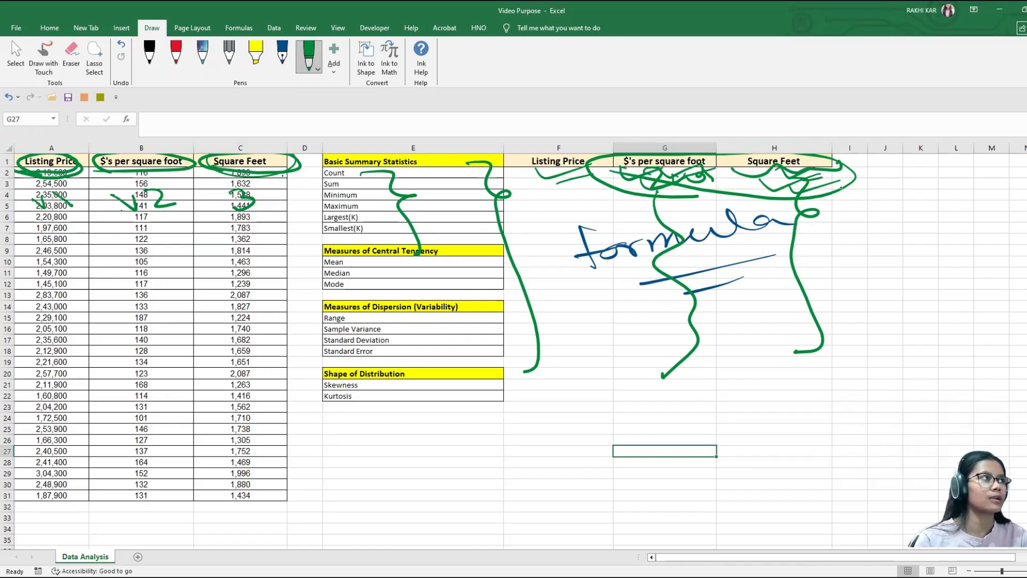
{"action": "left_click", "coordinate": [74, 54]}
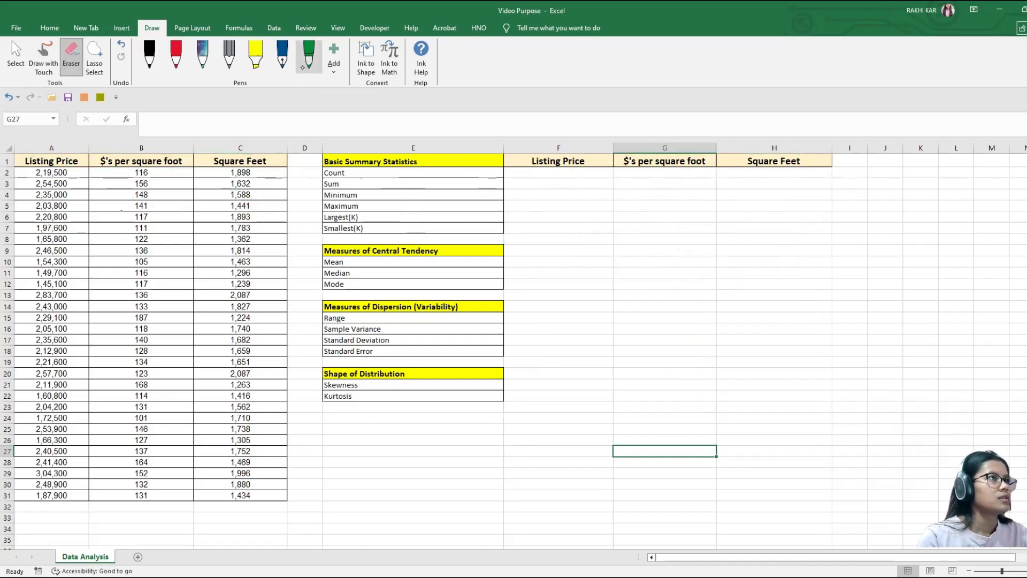
Step: Tick the three data columns and Count in green ink, and draw a bracket alongside the Square Feet data
{"action": "left_click", "coordinate": [303, 67]}
{"action": "left_click_drag", "start_coordinate": [75, 181], "coordinate": [97, 179]}
{"action": "left_click_drag", "start_coordinate": [109, 186], "coordinate": [142, 180]}
{"action": "left_click_drag", "start_coordinate": [222, 175], "coordinate": [269, 169]}
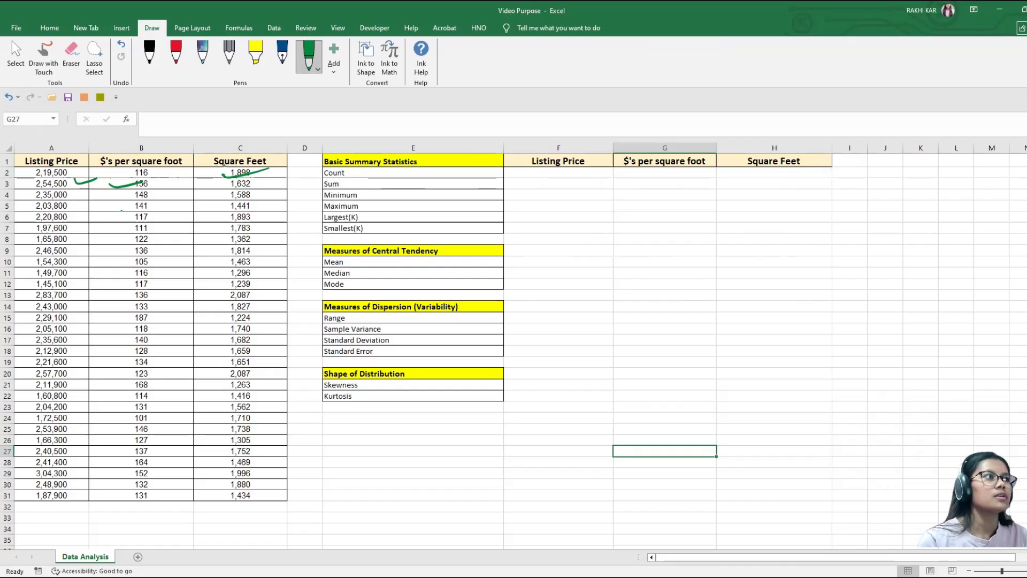
{"action": "left_click_drag", "start_coordinate": [369, 173], "coordinate": [420, 167]}
{"action": "mouse_move", "coordinate": [270, 169]}
{"action": "left_mouse_down"}
{"action": "mouse_move", "coordinate": [351, 421]}
{"action": "mouse_move", "coordinate": [309, 454]}
{"action": "left_mouse_up"}
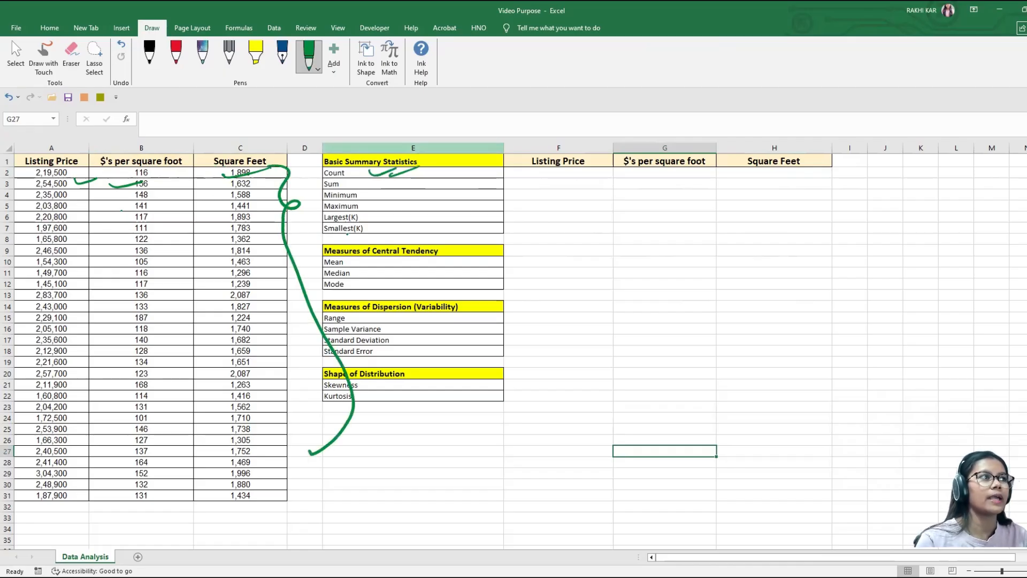
Step: Mark Sum and Minimum in green ink, and bracket and circle values in the Square Feet column
{"action": "left_click_drag", "start_coordinate": [346, 184], "coordinate": [364, 184]}
{"action": "left_click_drag", "start_coordinate": [204, 167], "coordinate": [275, 466]}
{"action": "left_click_drag", "start_coordinate": [373, 198], "coordinate": [392, 194]}
{"action": "mouse_move", "coordinate": [256, 166]}
{"action": "left_mouse_down"}
{"action": "mouse_move", "coordinate": [206, 174]}
{"action": "mouse_move", "coordinate": [270, 170]}
{"action": "left_mouse_up"}
{"action": "mouse_move", "coordinate": [235, 255]}
{"action": "left_mouse_down"}
{"action": "mouse_move", "coordinate": [213, 271]}
{"action": "mouse_move", "coordinate": [253, 274]}
{"action": "left_mouse_up"}
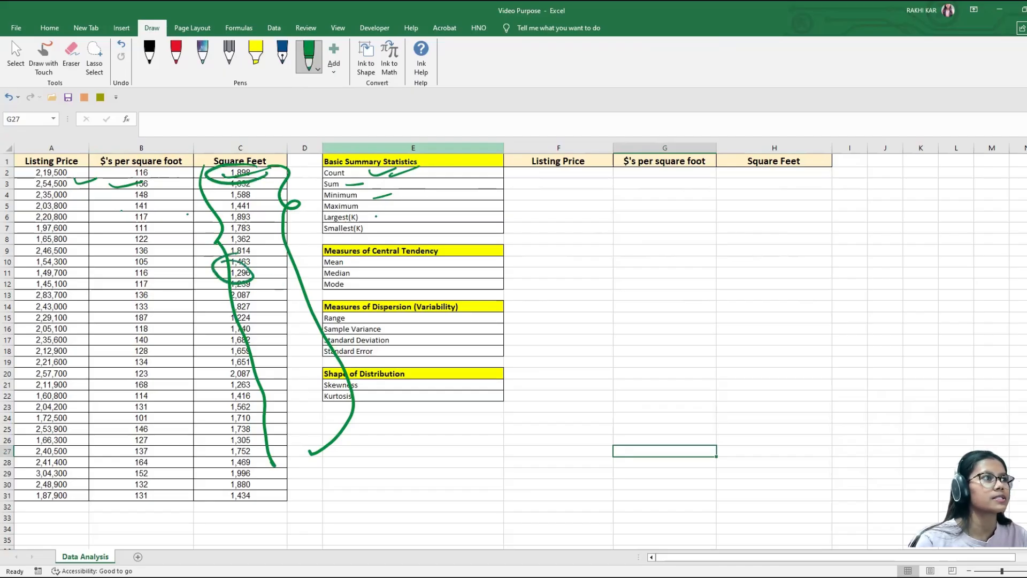
Step: Mark Largest(K), Smallest(K) and the three remaining section headings in green ink, and erase the ink from the sheet
{"action": "left_click_drag", "start_coordinate": [373, 216], "coordinate": [404, 222]}
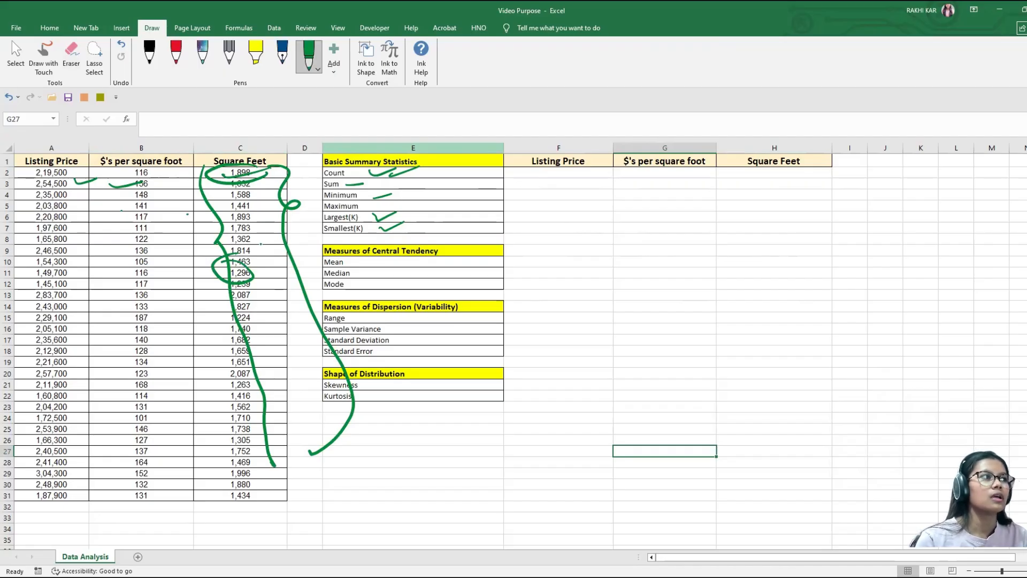
{"action": "left_click_drag", "start_coordinate": [329, 226], "coordinate": [365, 233]}
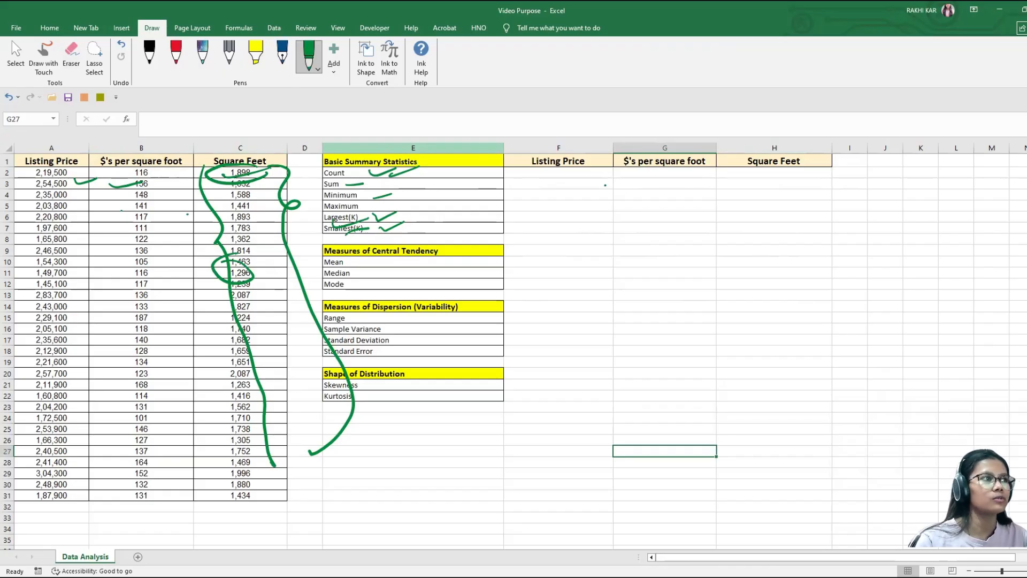
{"action": "left_click_drag", "start_coordinate": [410, 229], "coordinate": [507, 245]}
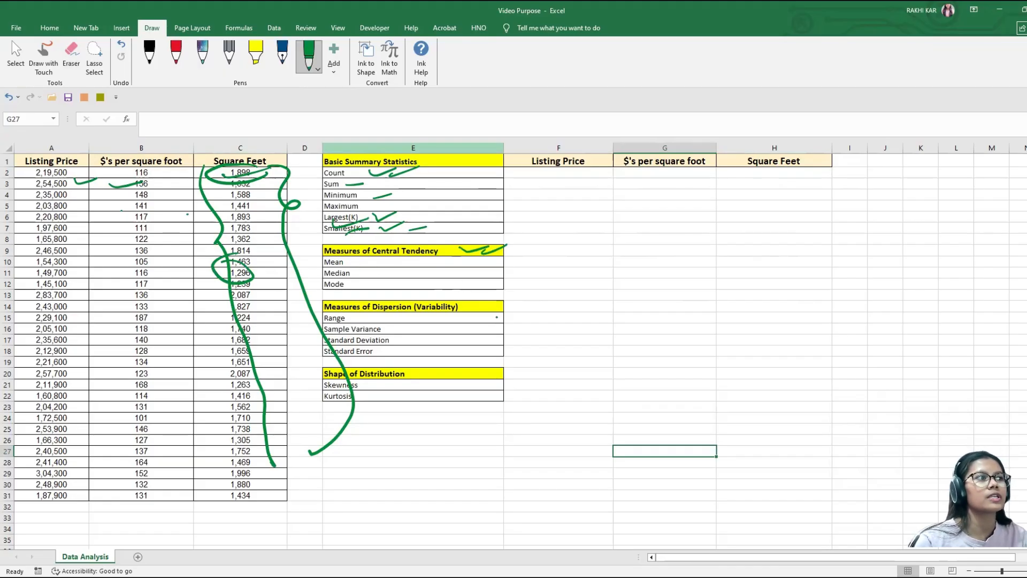
{"action": "left_click_drag", "start_coordinate": [473, 306], "coordinate": [500, 298]}
{"action": "left_click_drag", "start_coordinate": [468, 378], "coordinate": [499, 370]}
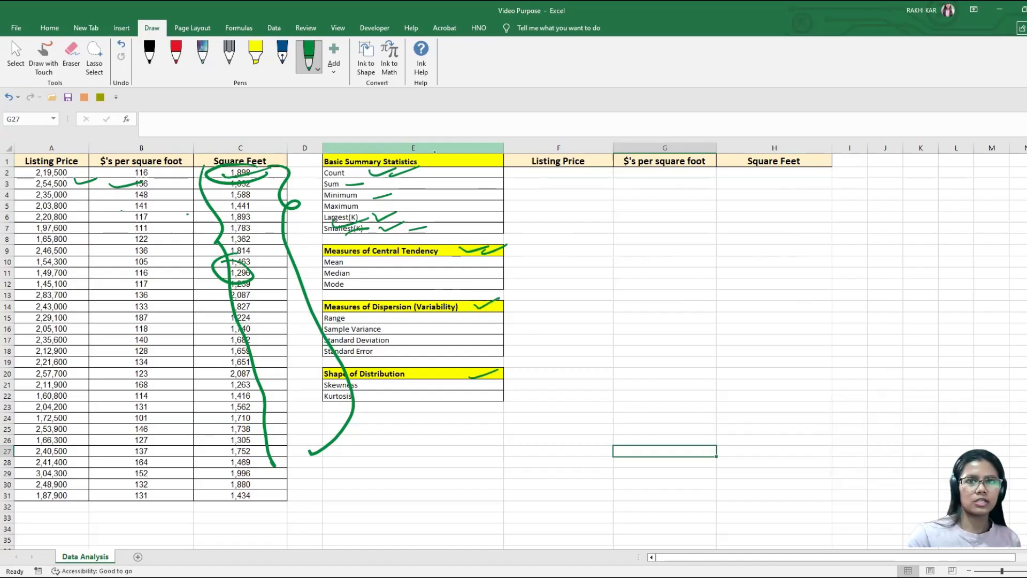
{"action": "left_click", "coordinate": [71, 53]}
{"action": "mouse_move", "coordinate": [105, 219]}
{"action": "left_mouse_down"}
{"action": "mouse_move", "coordinate": [123, 205]}
{"action": "mouse_move", "coordinate": [236, 252]}
{"action": "mouse_move", "coordinate": [354, 227]}
{"action": "left_mouse_up"}
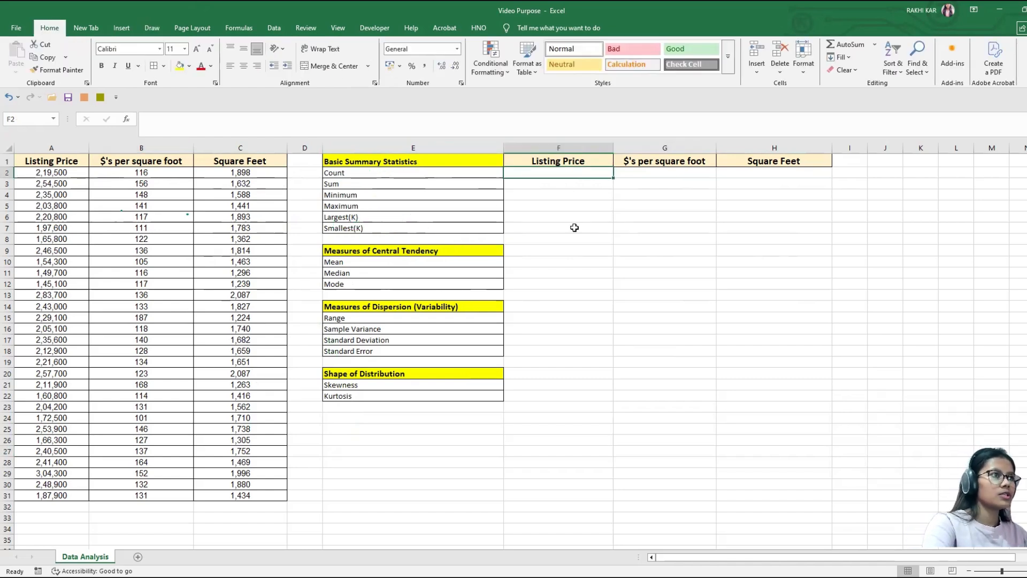
Step: Count the listing prices in cell F2 with the formula =COUNT(A2:A31)
{"action": "type", "text": "="}
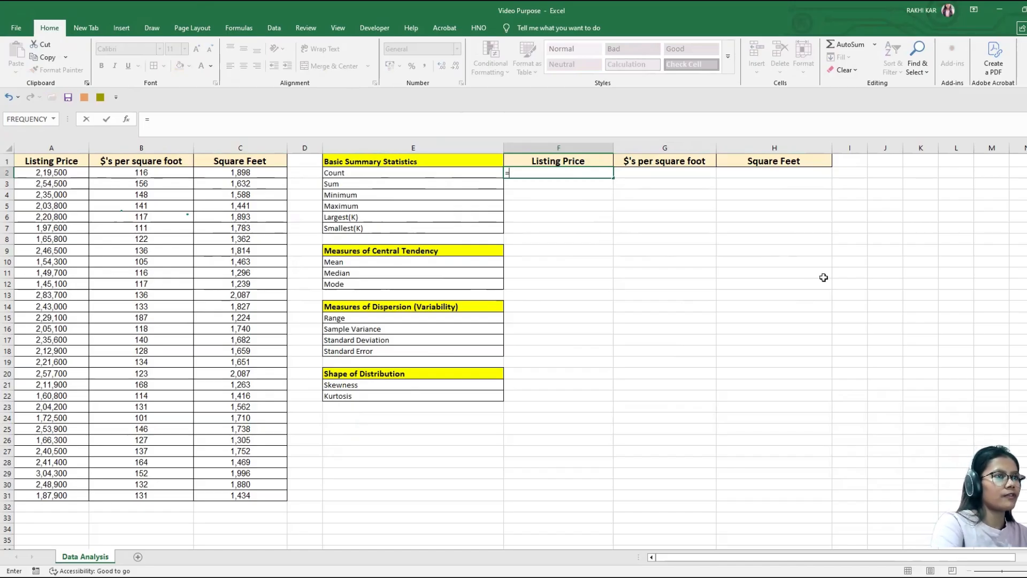
{"action": "type", "text": "coun"}
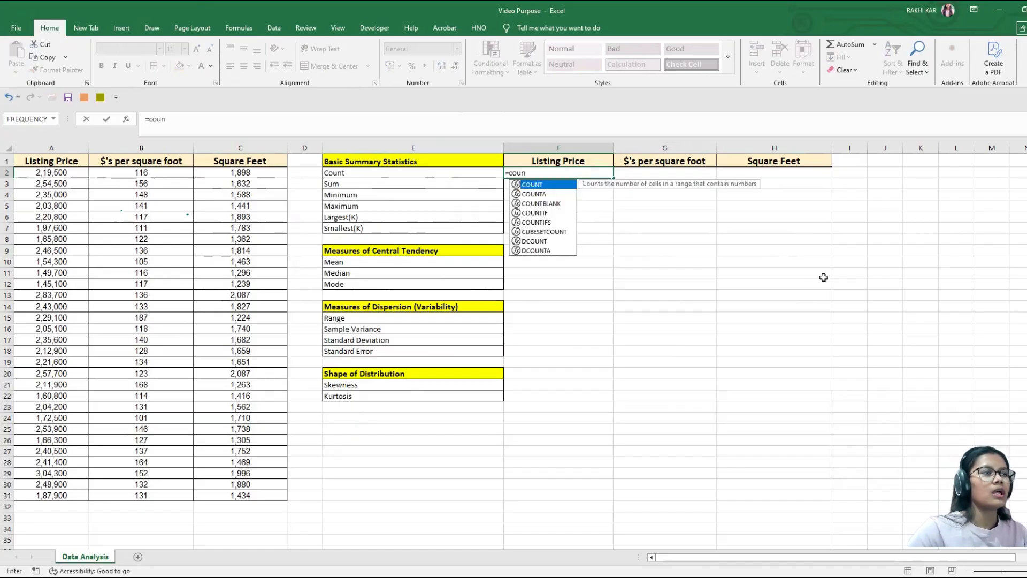
{"action": "double_click", "coordinate": [543, 186]}
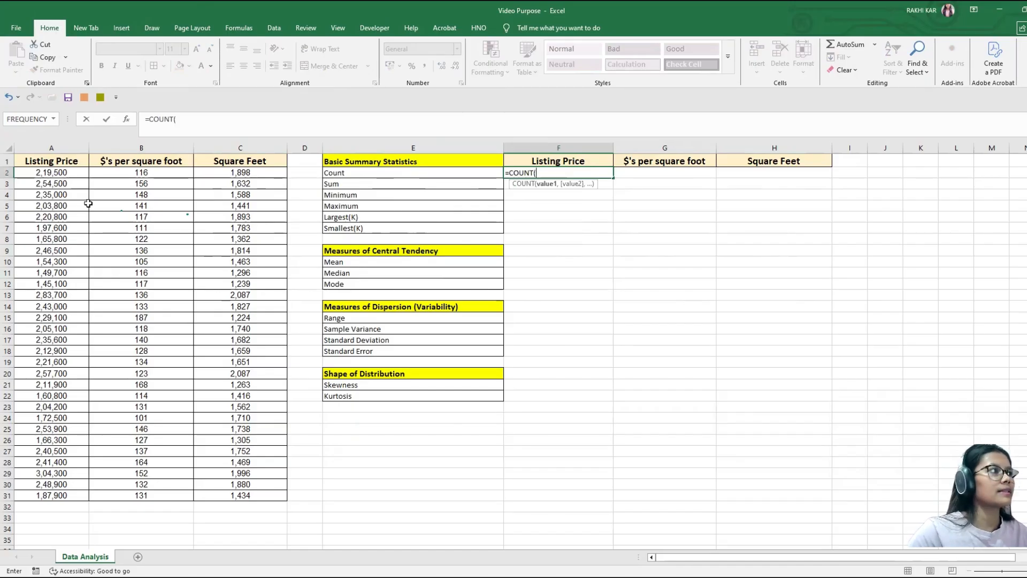
{"action": "left_click", "coordinate": [72, 174]}
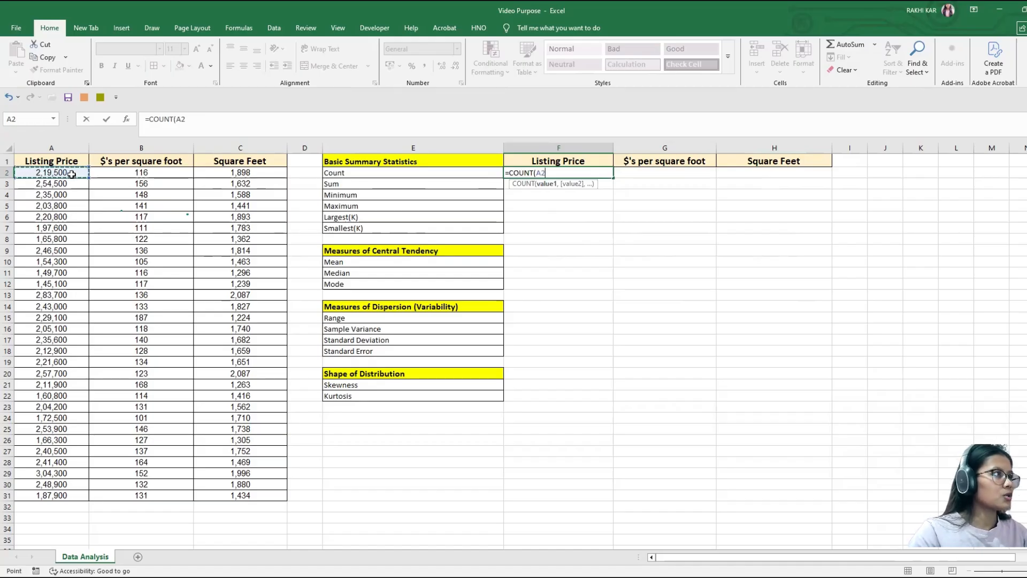
{"action": "key", "text": "ctrl+shift+Down"}
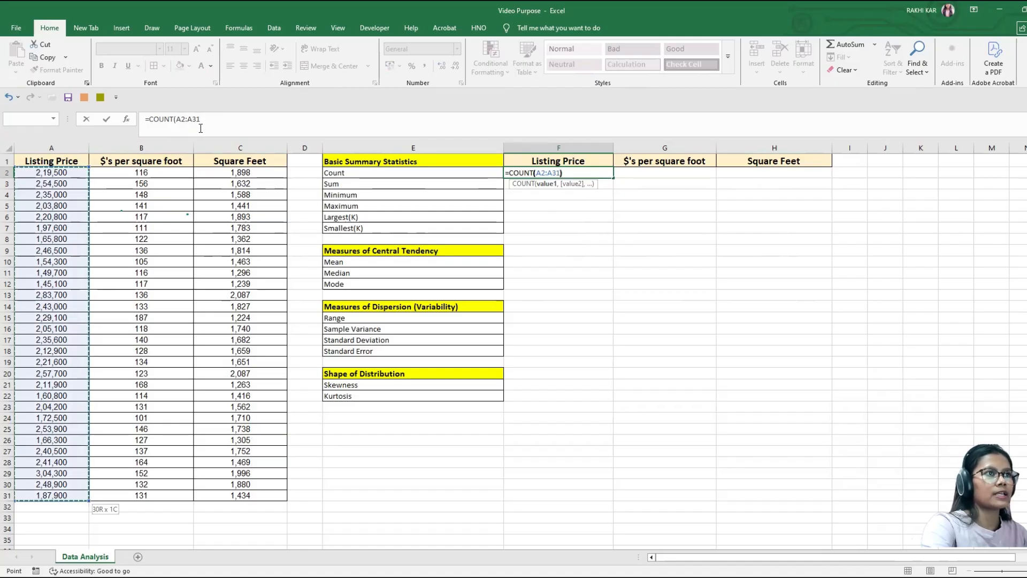
{"action": "type", "text": ")"}
{"action": "key", "text": "Return"}
{"action": "left_click", "coordinate": [549, 173]}
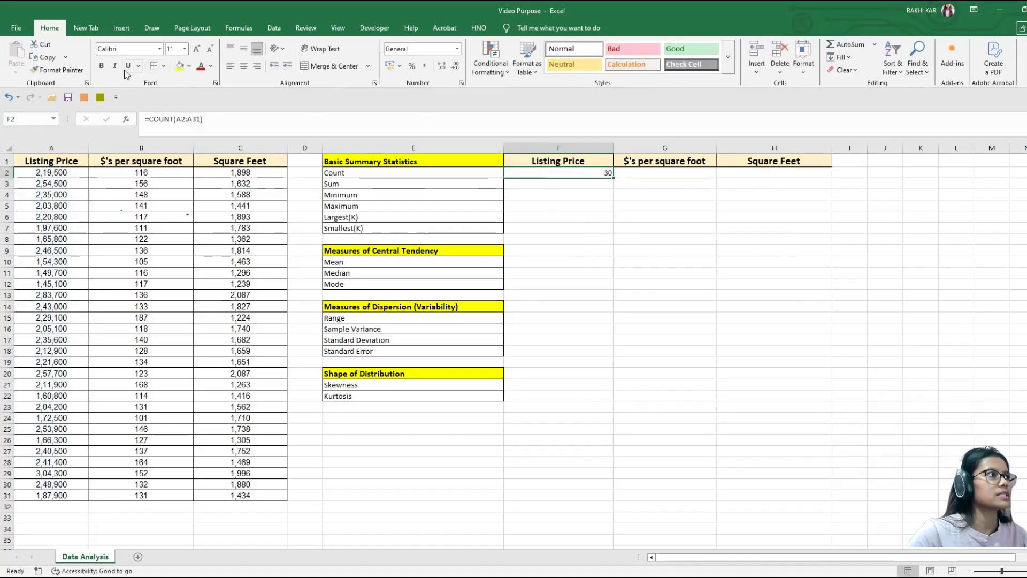
Step: Center the contents of the summary statistics block E2:H7 and set its font size to 14
{"action": "left_click", "coordinate": [401, 172]}
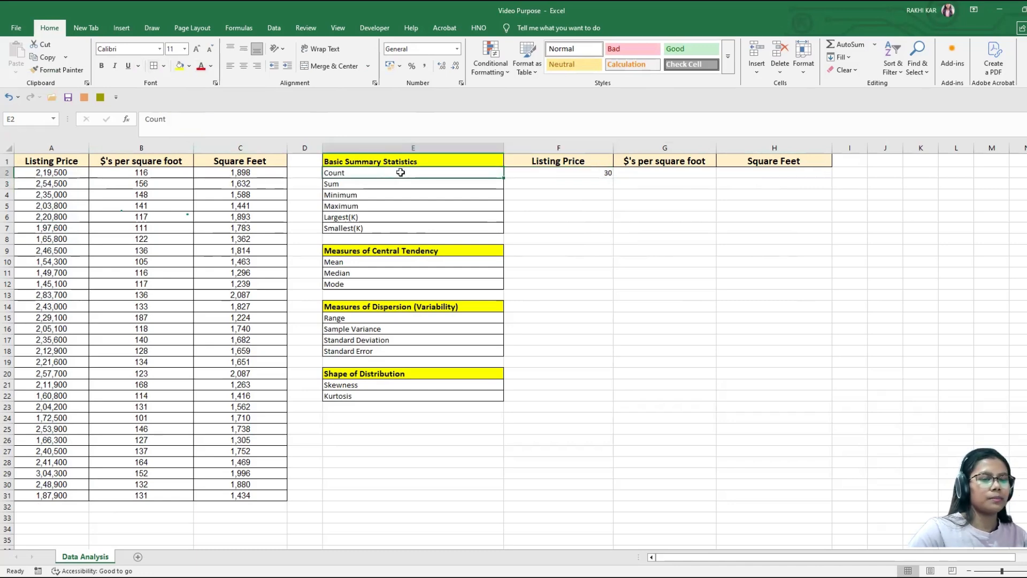
{"action": "key", "text": "ctrl+shift+Down"}
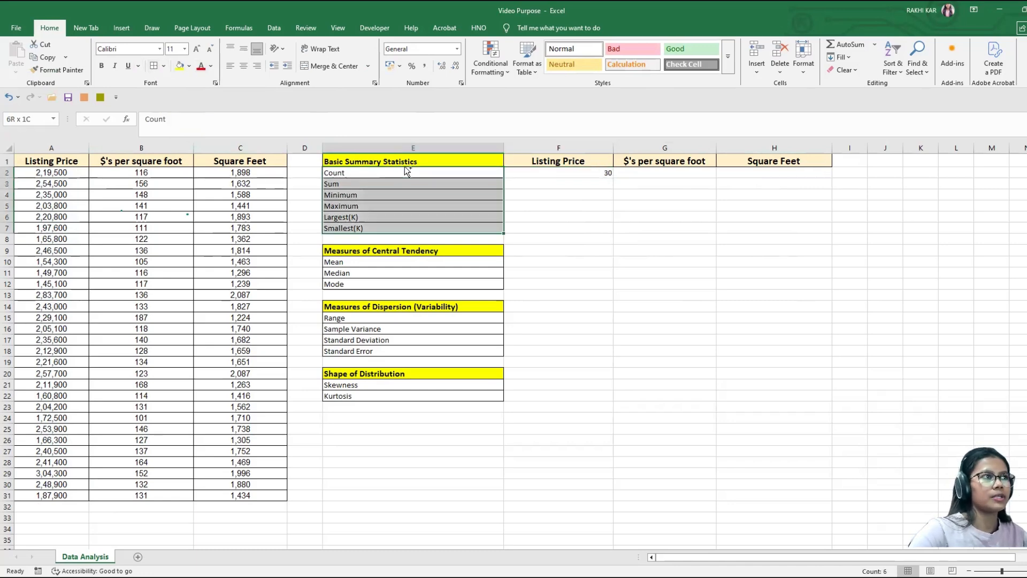
{"action": "key", "text": "shift+Right"}
{"action": "key", "text": "ctrl+shift+Right"}
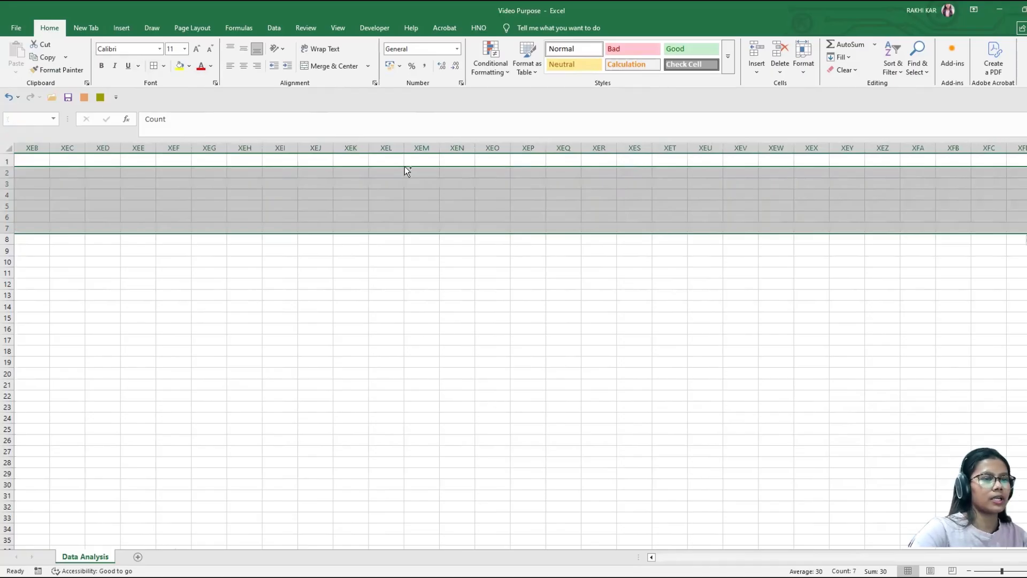
{"action": "key", "text": "ctrl+shift+Left"}
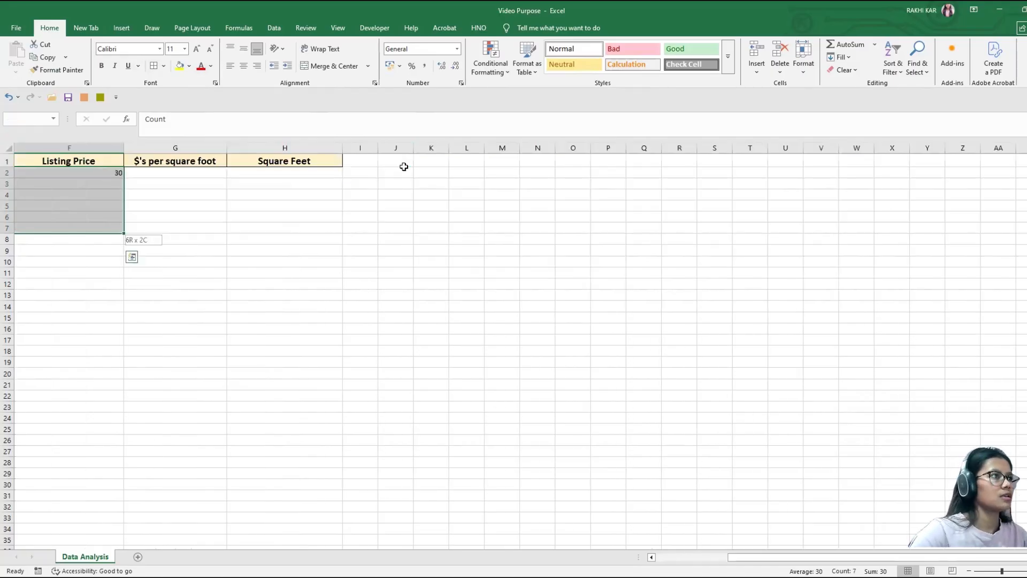
{"action": "key", "text": "shift+Right"}
{"action": "key", "text": "shift+Right"}
{"action": "left_click_drag", "start_coordinate": [921, 558], "coordinate": [850, 557]}
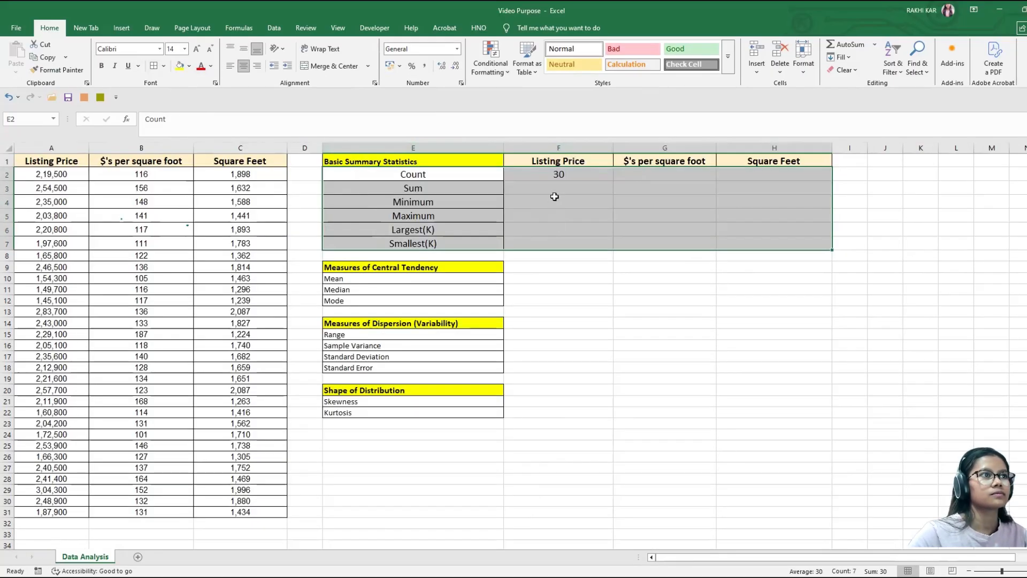
Step: Total the listing prices in cell F3 with the formula =SUM(A2:A31)
{"action": "left_click", "coordinate": [561, 187]}
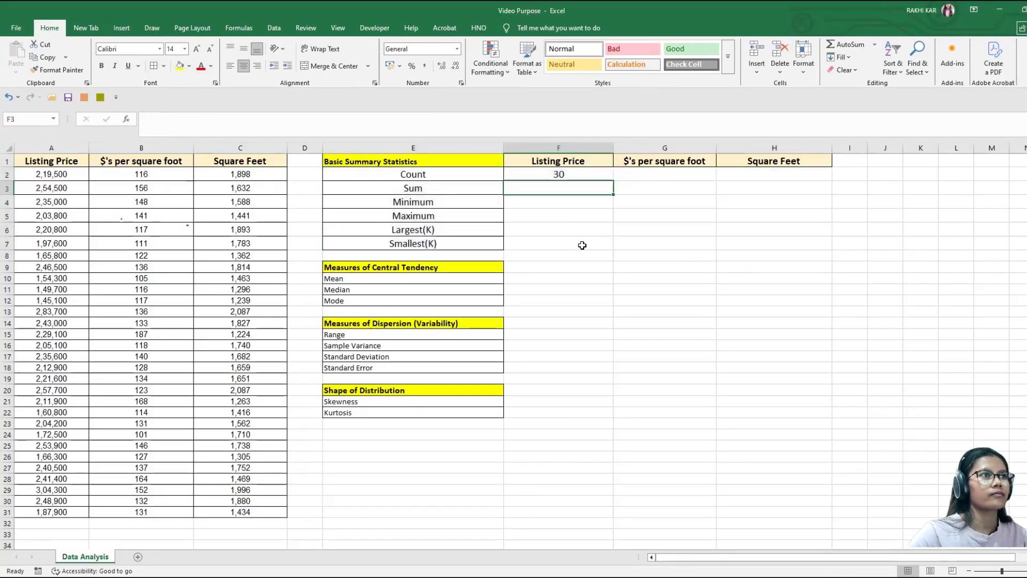
{"action": "type", "text": "="}
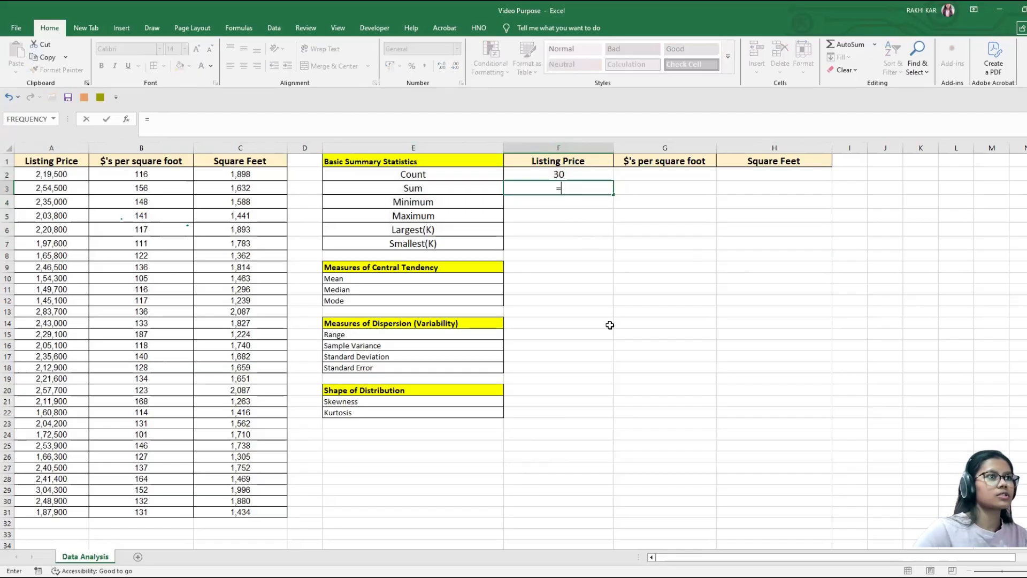
{"action": "type", "text": "sum"}
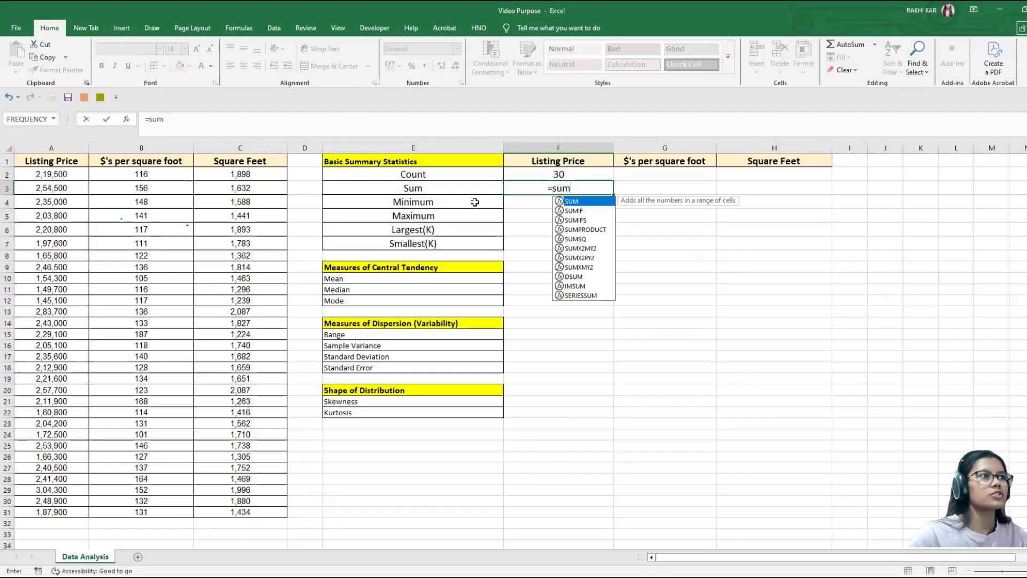
{"action": "double_click", "coordinate": [573, 202]}
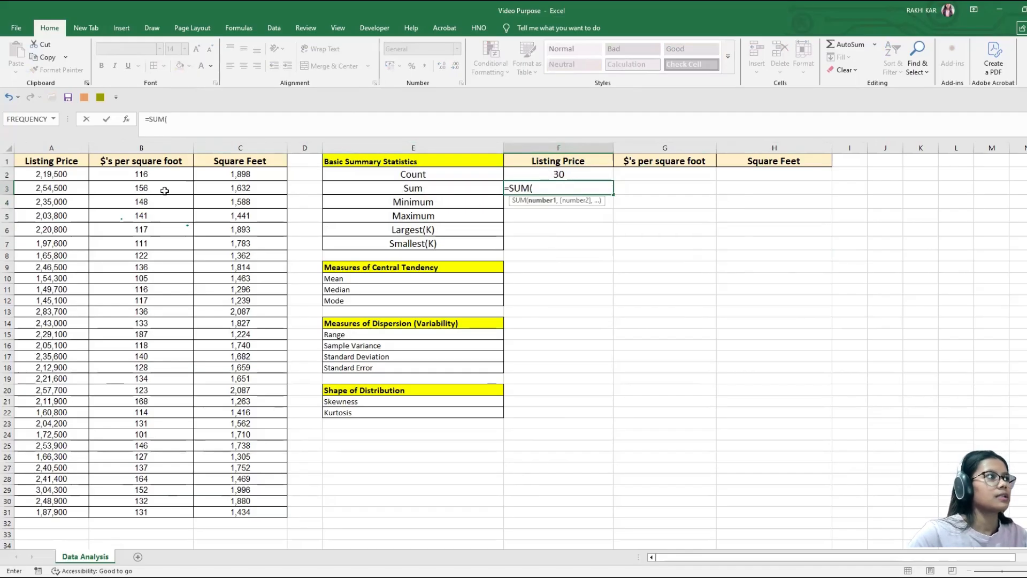
{"action": "left_click", "coordinate": [79, 174]}
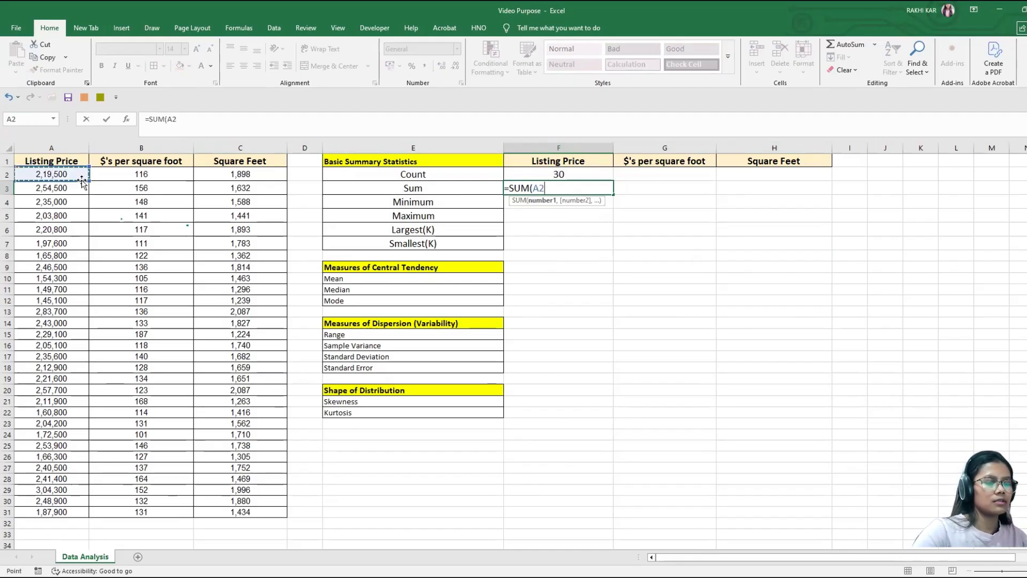
{"action": "key", "text": "ctrl+shift+Down"}
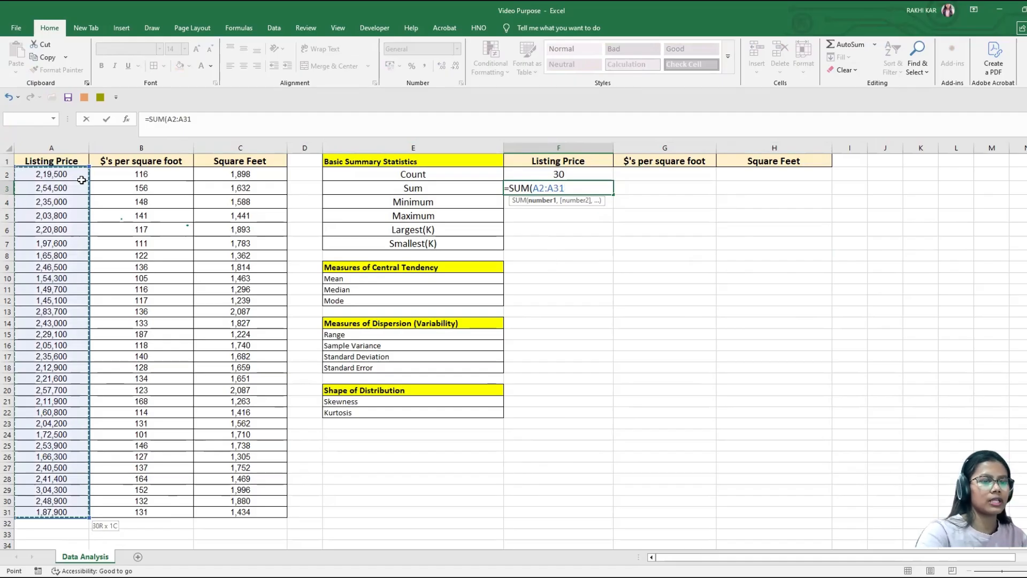
{"action": "type", "text": ")"}
{"action": "key", "text": "Return"}
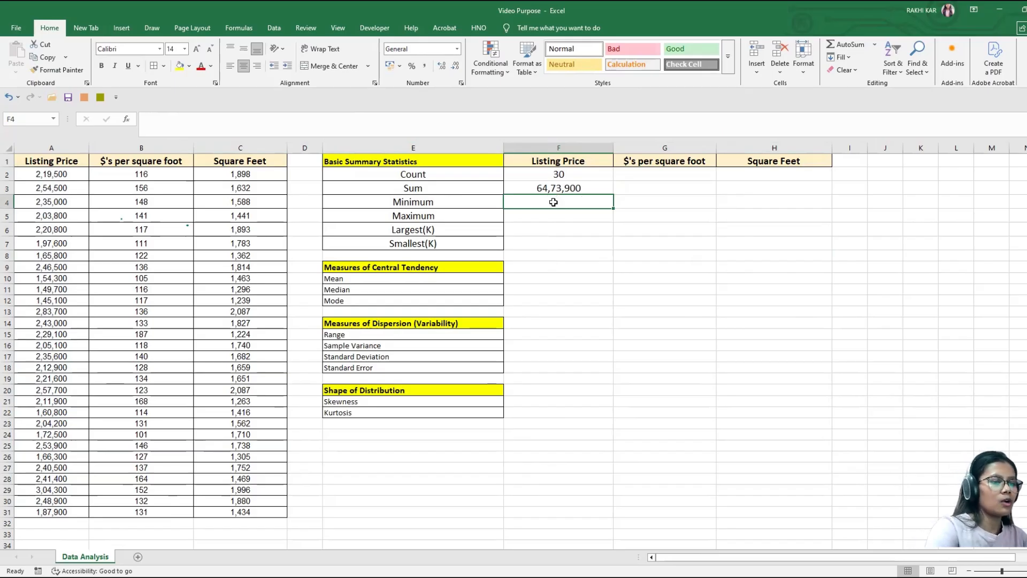
Step: Find the lowest listing price in cell F4 with the formula =MIN(A2:A31)
{"action": "type", "text": "="}
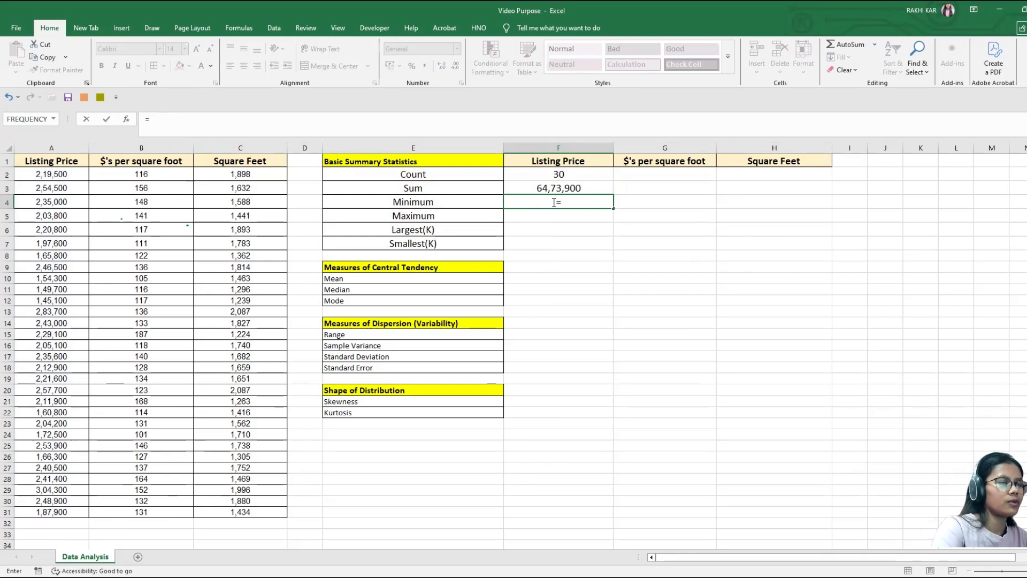
{"action": "type", "text": "MIN("}
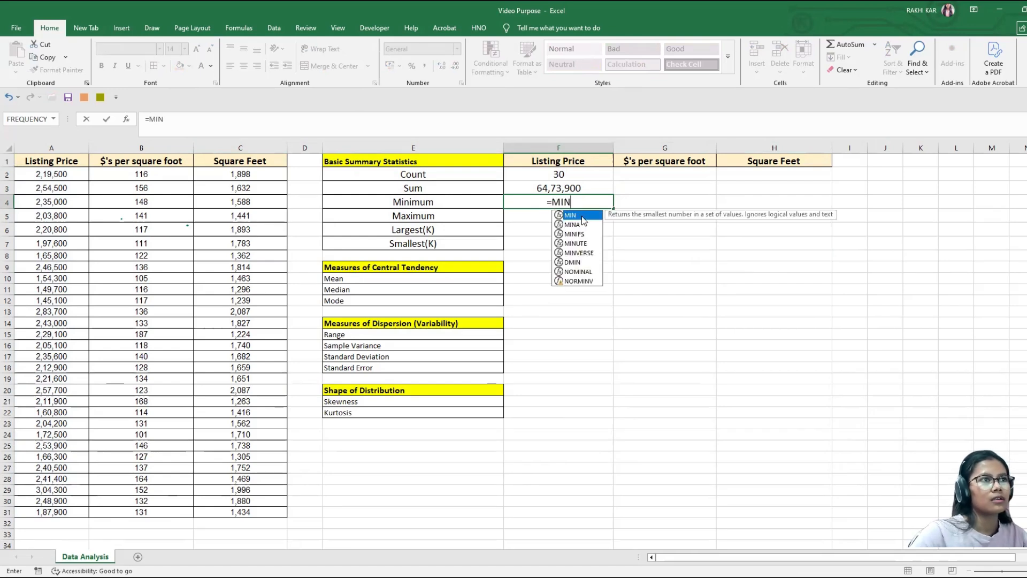
{"action": "left_click", "coordinate": [53, 180]}
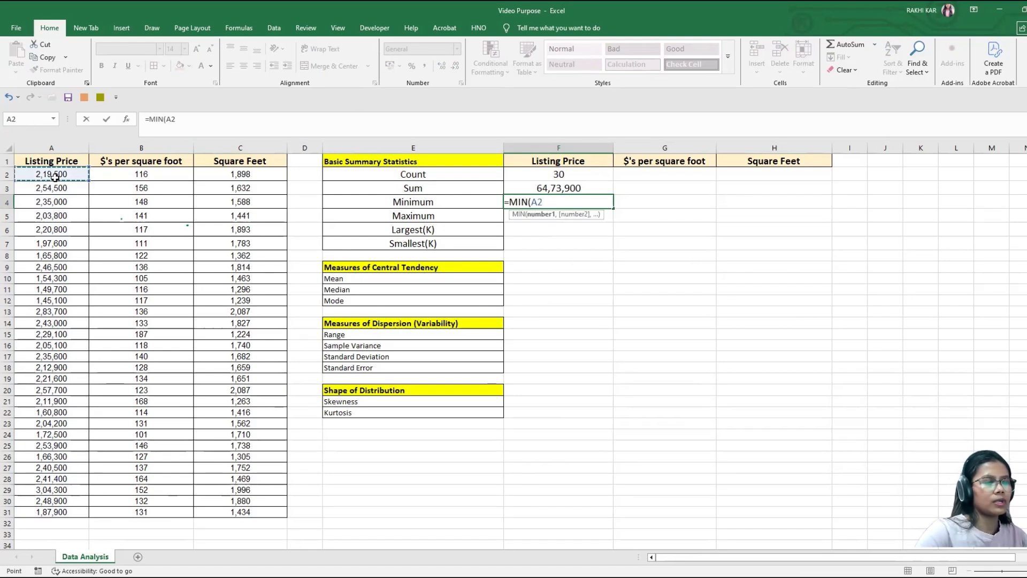
{"action": "key", "text": "ctrl+shift+Down"}
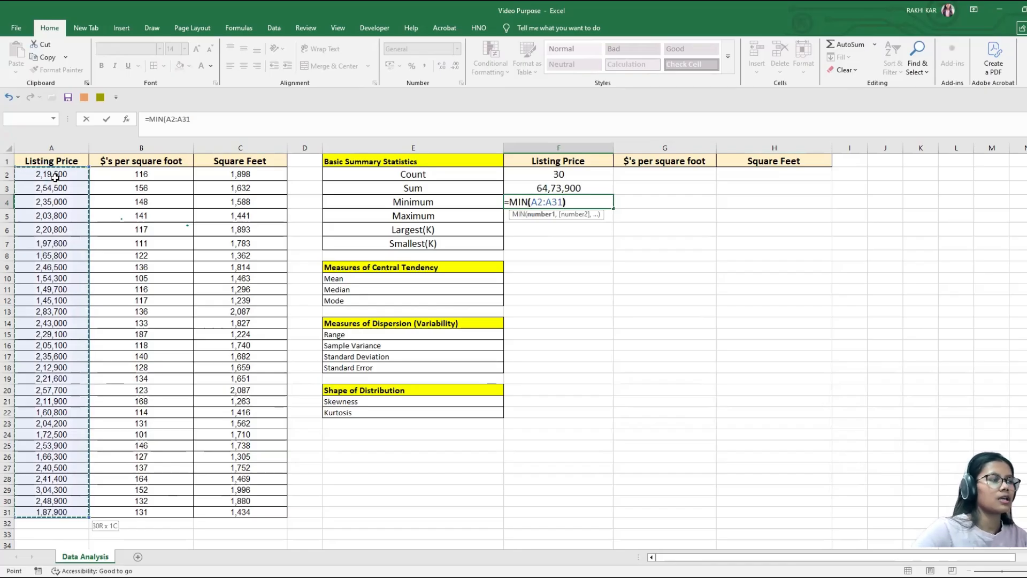
{"action": "type", "text": ")"}
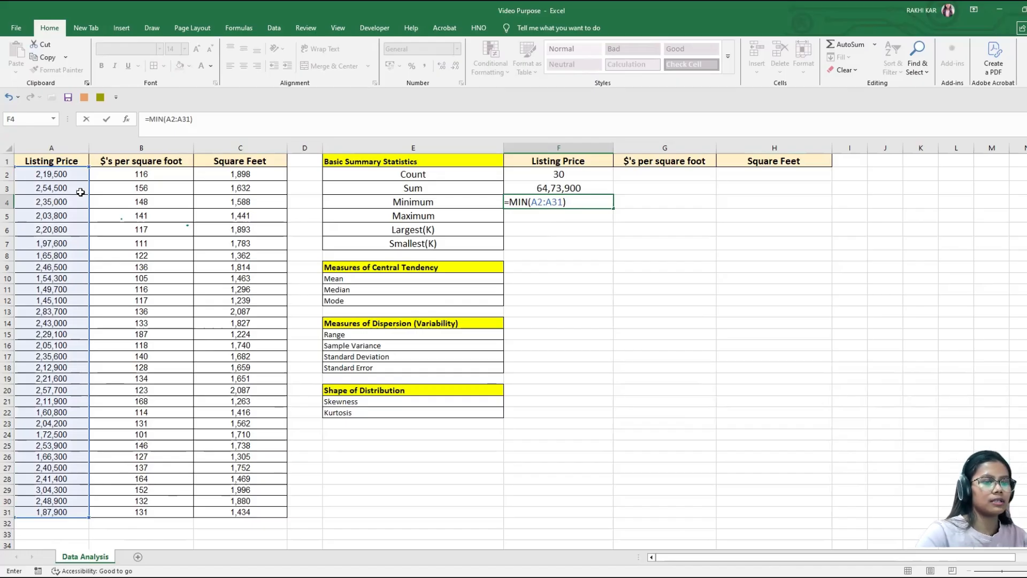
{"action": "key", "text": "Return"}
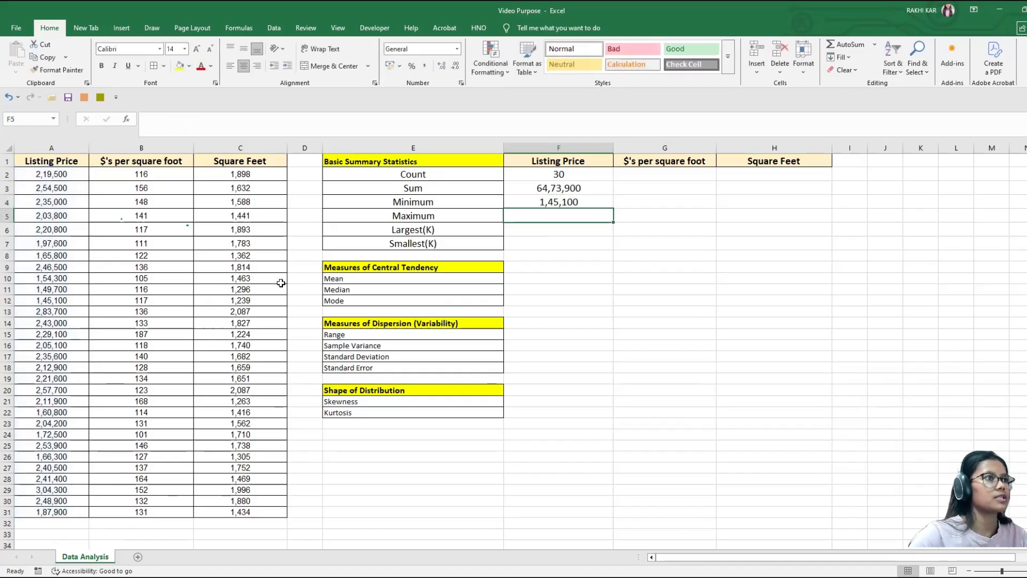
Step: Find the highest listing price in cell F5 with the formula =MAX(A2:A31)
{"action": "type", "text": "="}
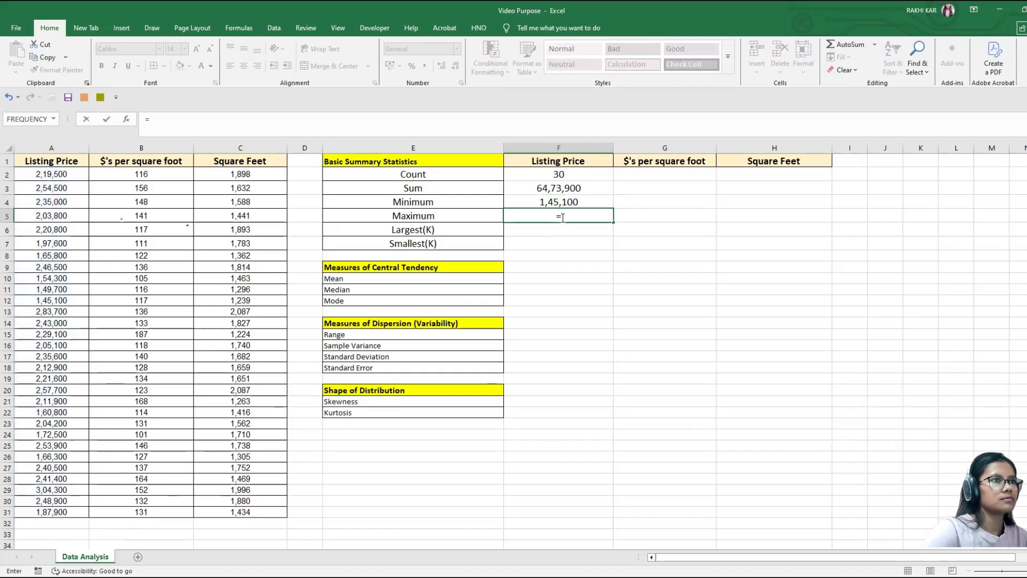
{"action": "type", "text": "MA"}
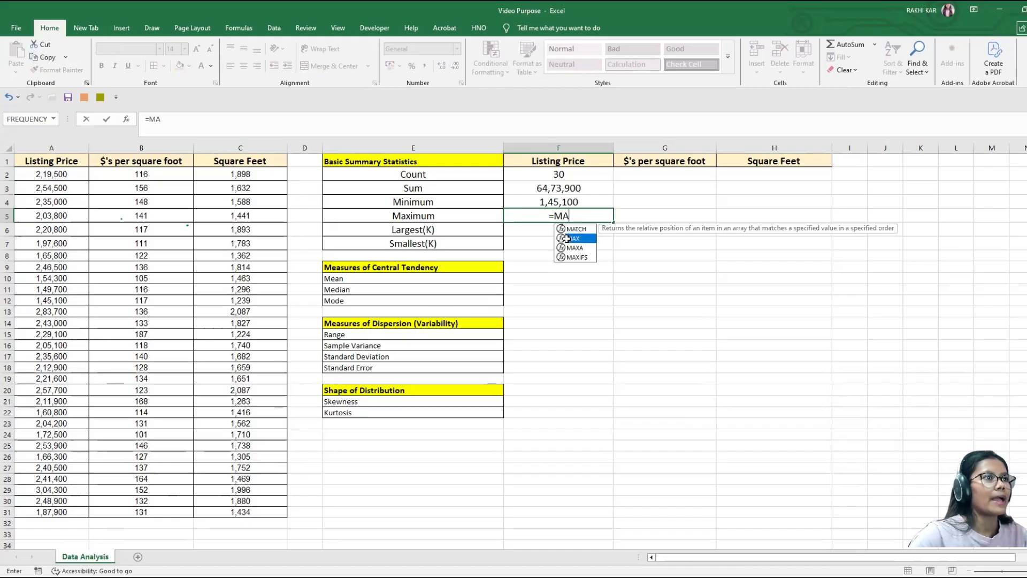
{"action": "double_click", "coordinate": [584, 239]}
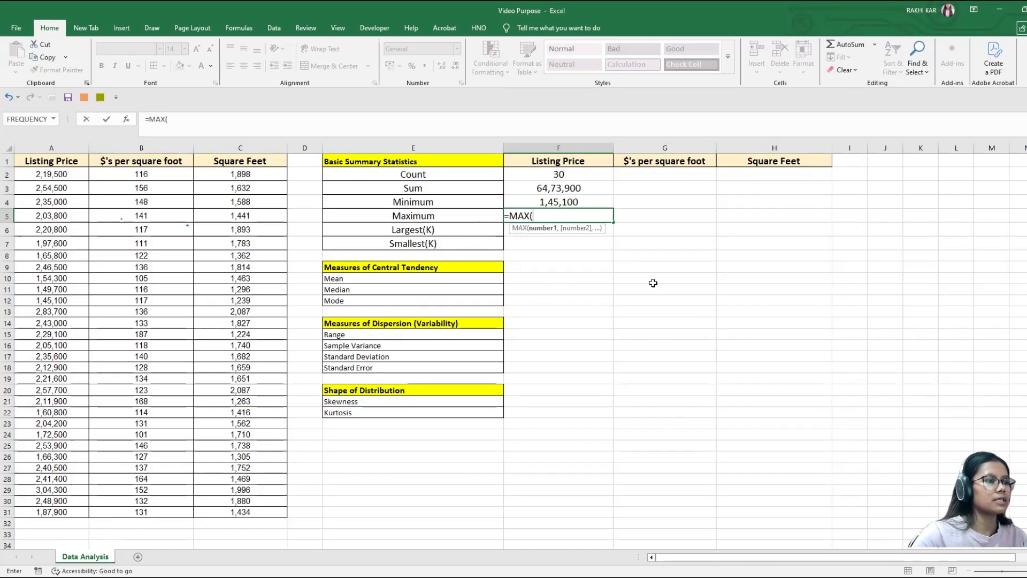
{"action": "type", "text": "A2:"}
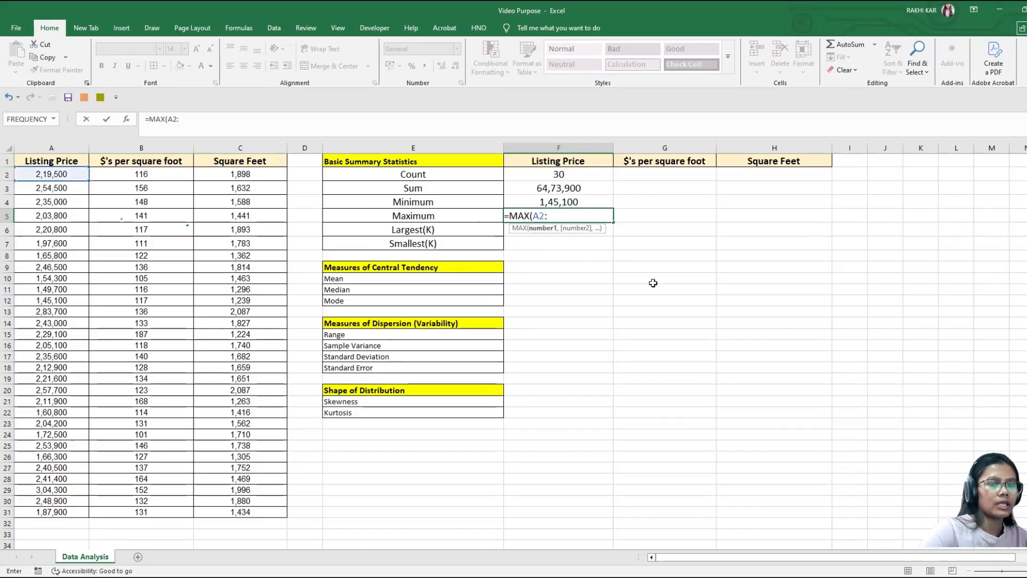
{"action": "type", "text": "A31"}
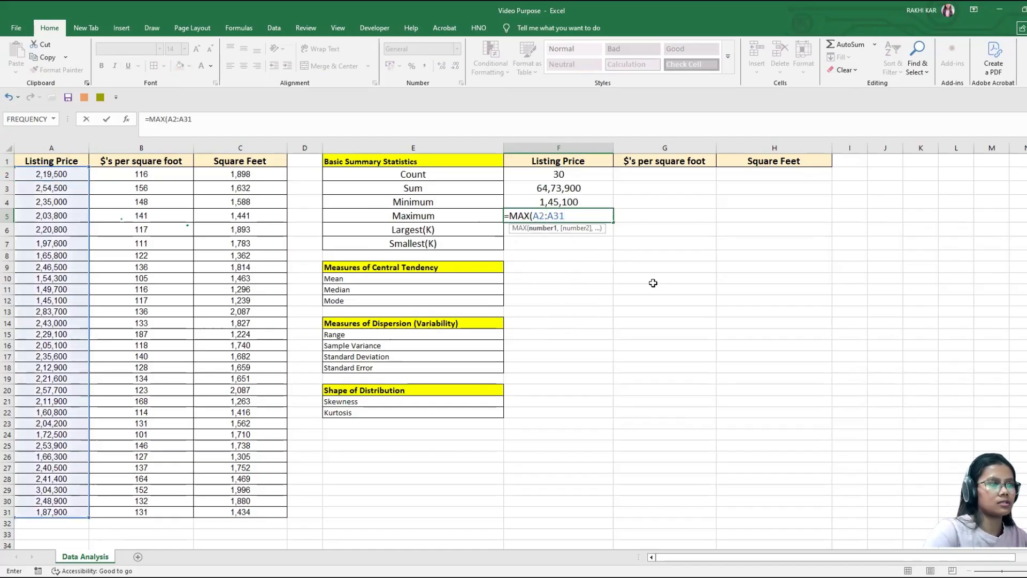
{"action": "type", "text": ")"}
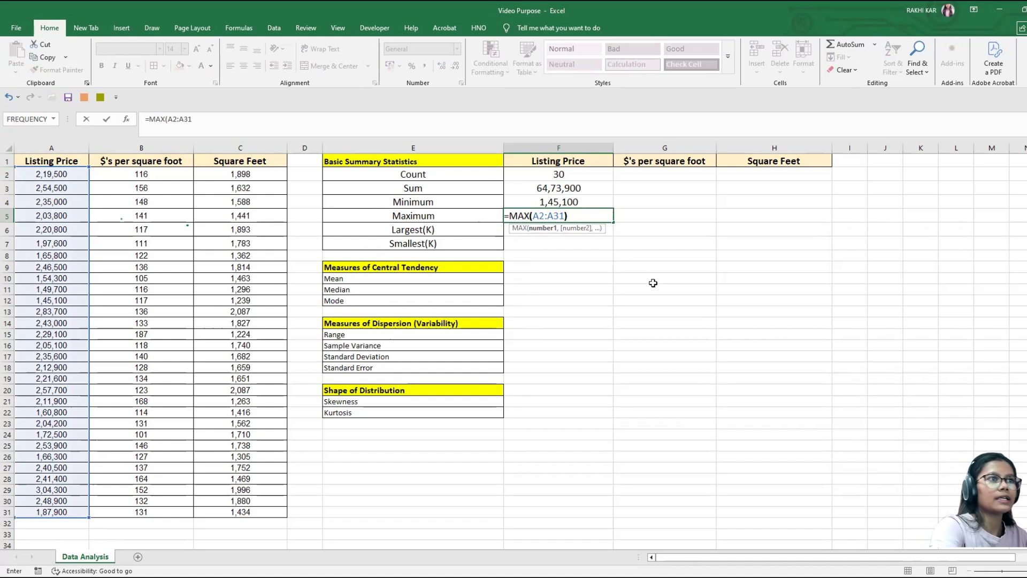
{"action": "key", "text": "Return"}
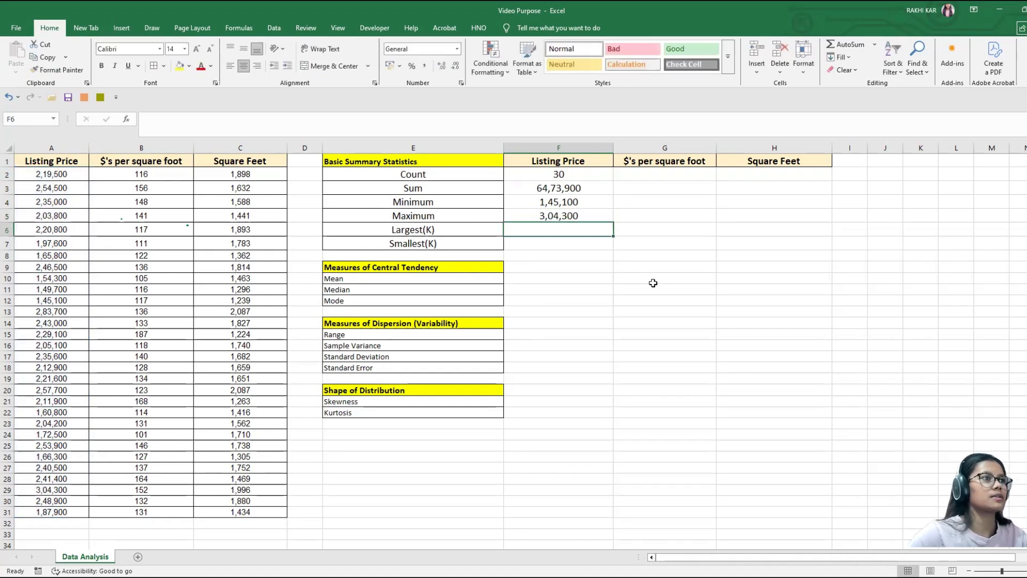
Step: Return the first-largest listing price in cell F6 with =LARGE(A2:A31,1) and compare it with the Maximum cell
{"action": "type", "text": "="}
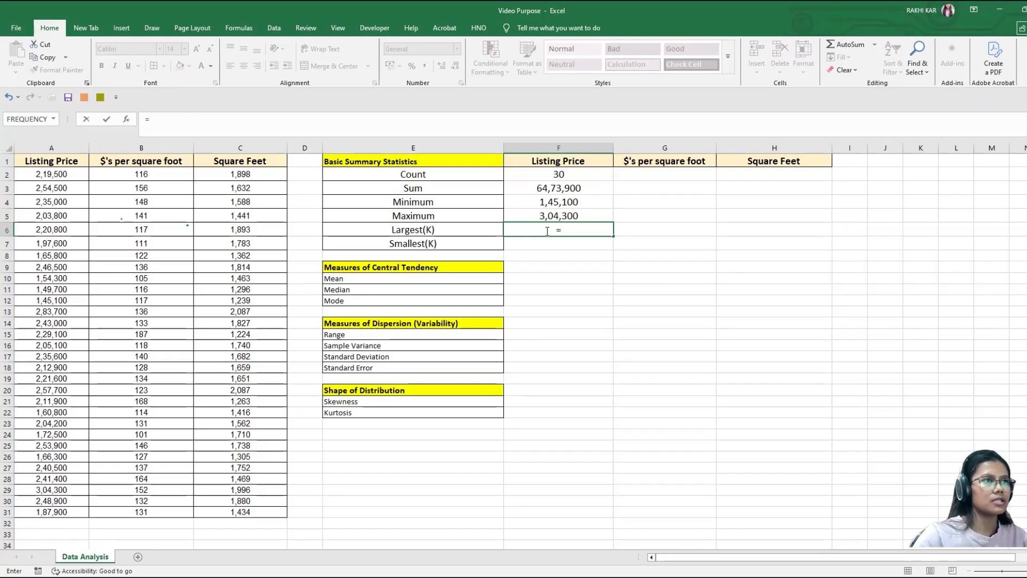
{"action": "type", "text": "L"}
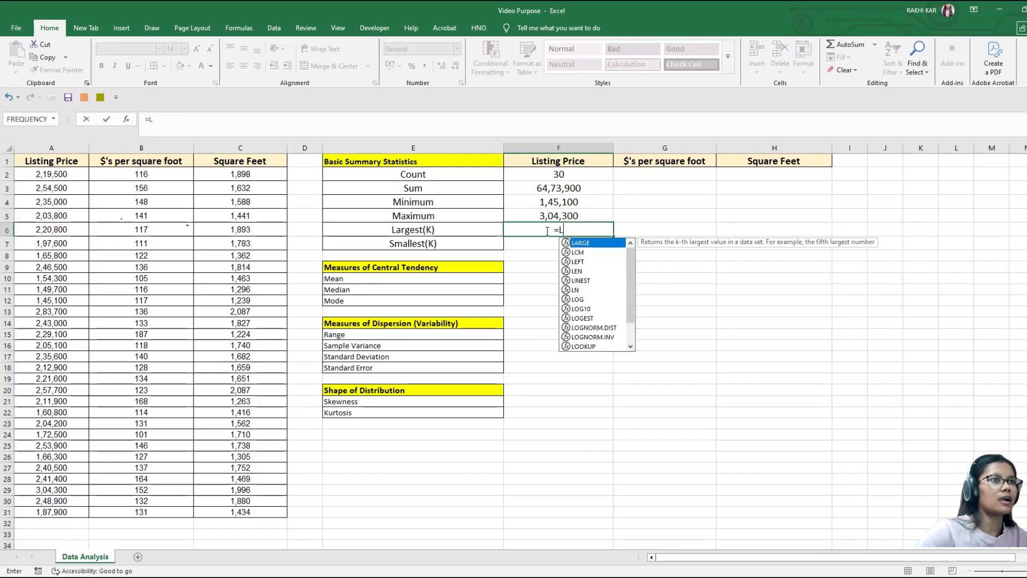
{"action": "type", "text": "ar"}
{"action": "key", "text": "Tab"}
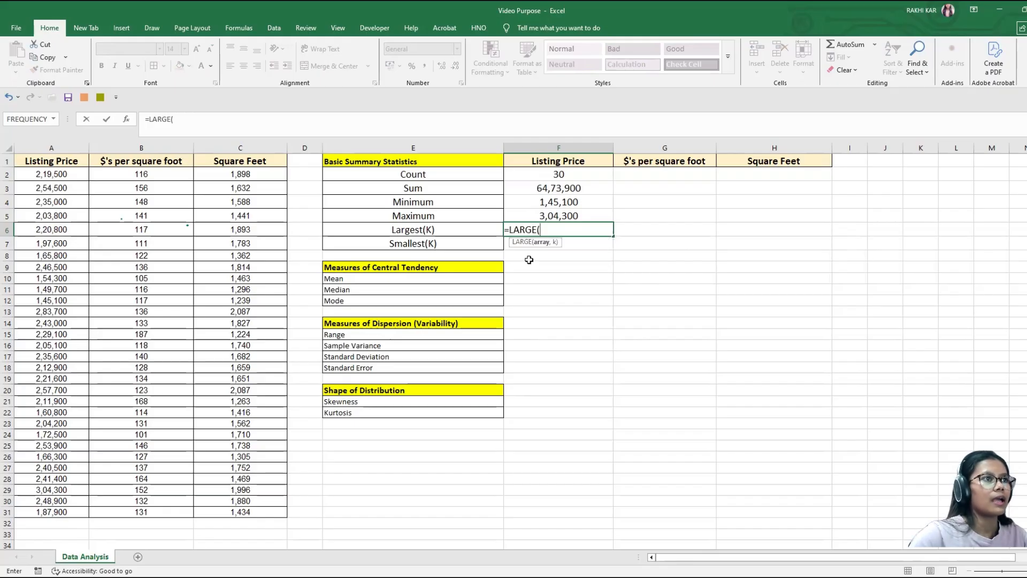
{"action": "left_click", "coordinate": [44, 174]}
{"action": "key", "text": "ctrl+shift+Down"}
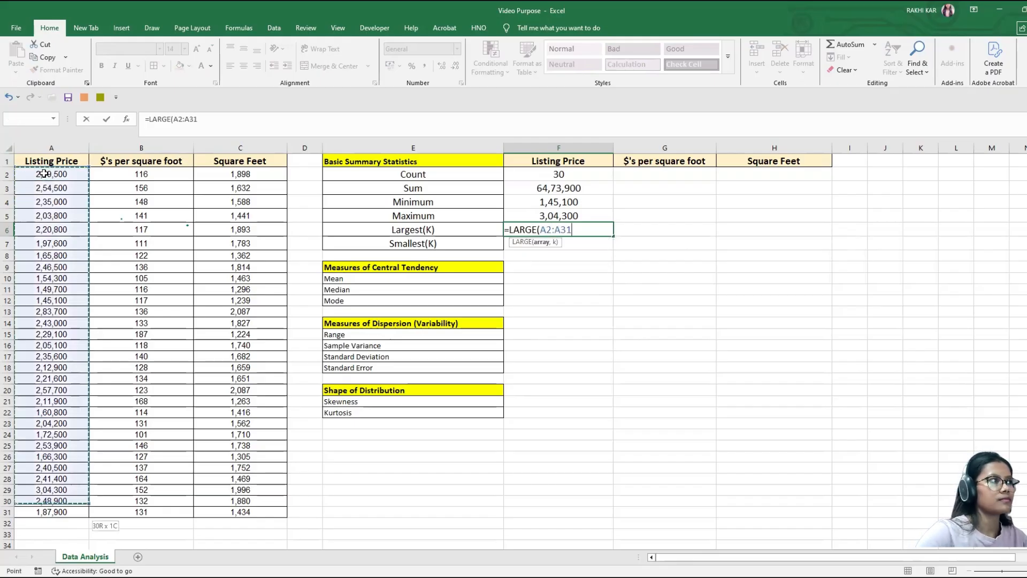
{"action": "type", "text": ","}
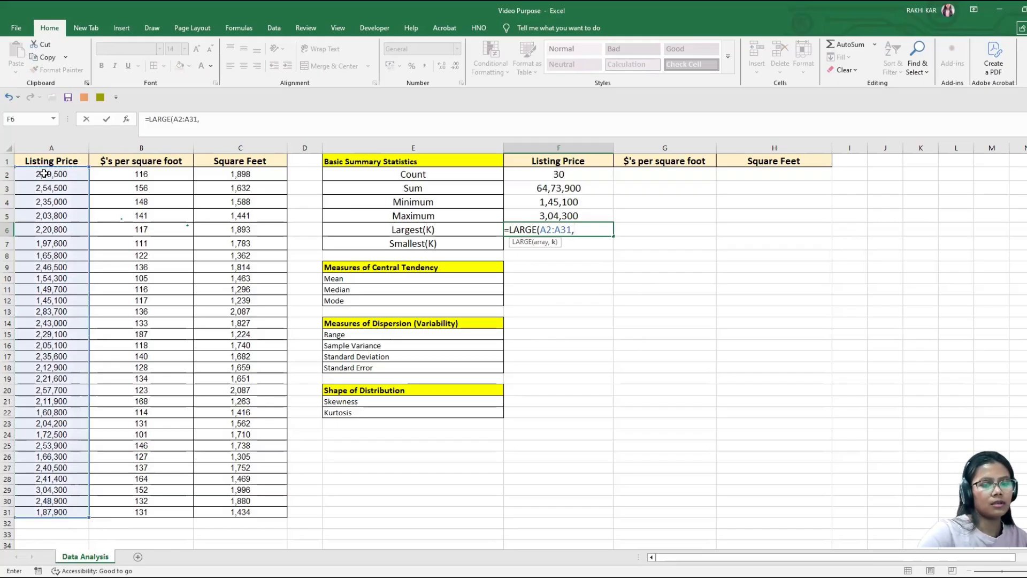
{"action": "type", "text": "1)"}
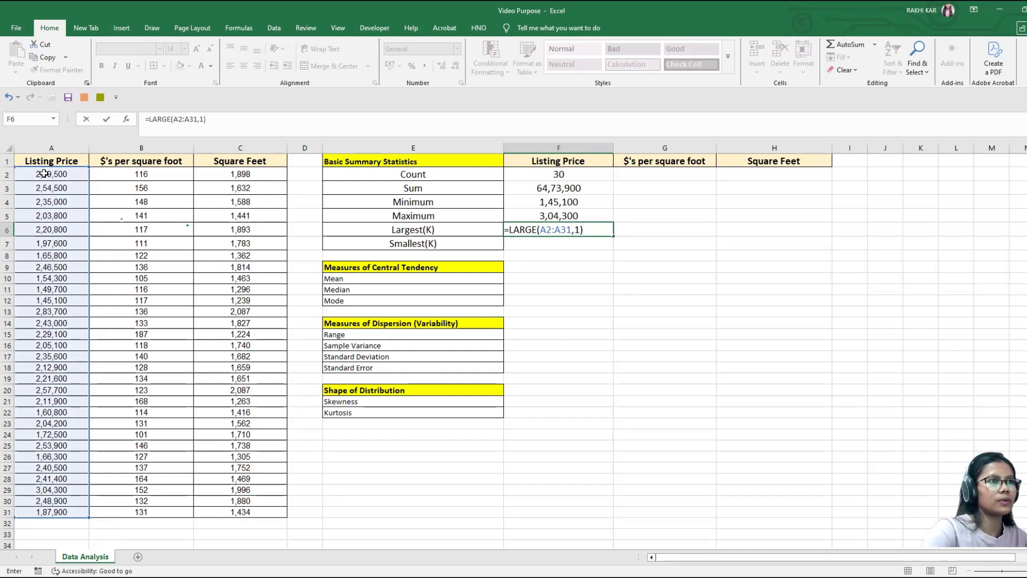
{"action": "key", "text": "Return"}
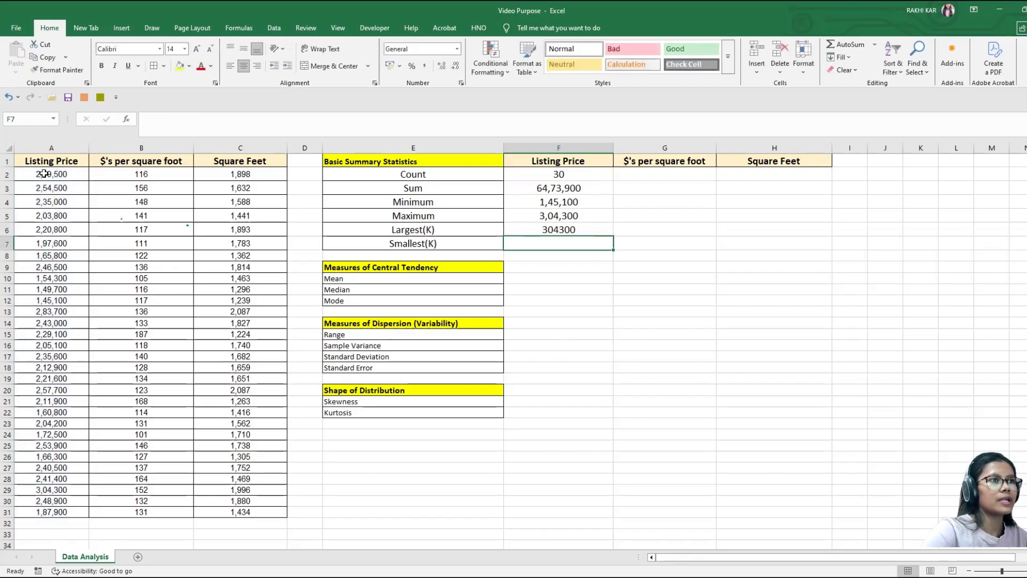
{"action": "left_click", "coordinate": [538, 232]}
{"action": "left_click", "coordinate": [530, 215]}
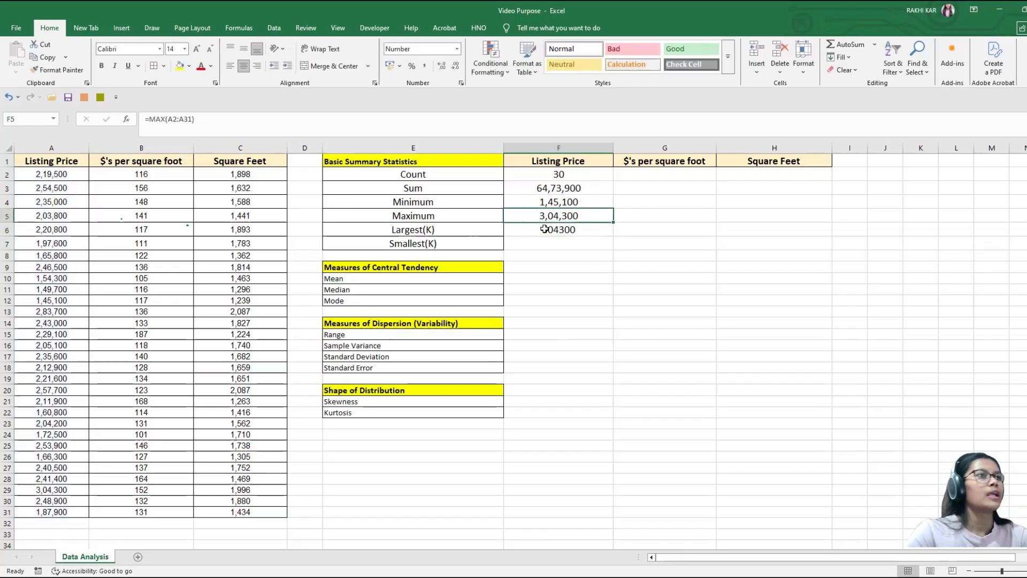
Step: Change the k argument of the LARGE formula in cell F6 to 2
{"action": "double_click", "coordinate": [545, 230]}
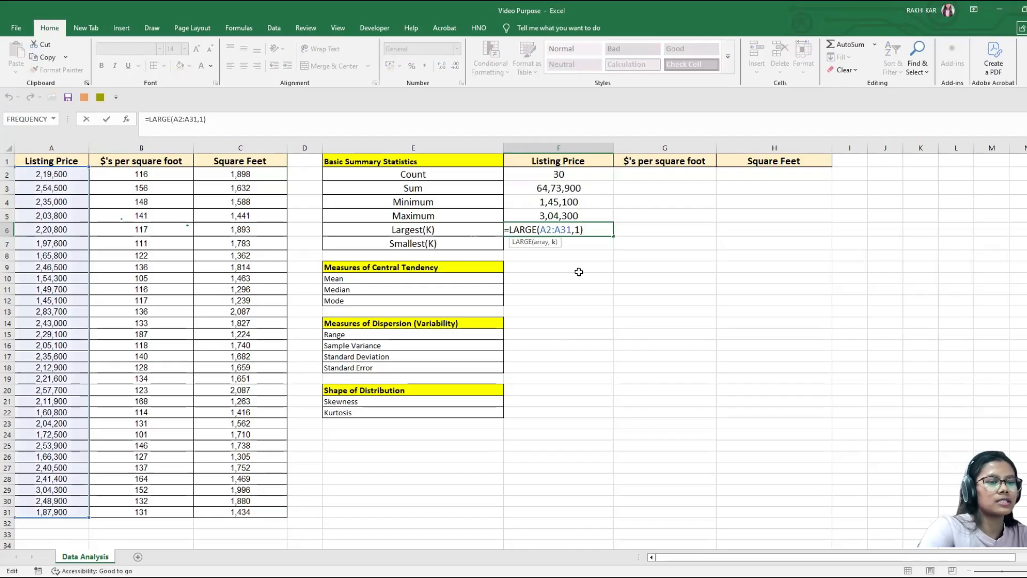
{"action": "key", "text": "BackSpace"}
{"action": "type", "text": "2"}
{"action": "key", "text": "Return"}
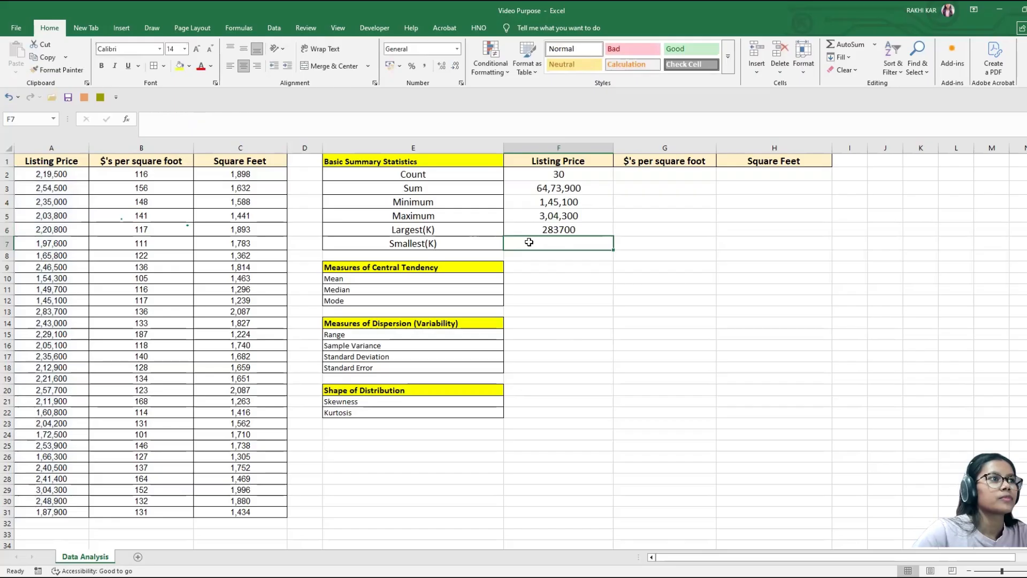
{"action": "left_click", "coordinate": [562, 228]}
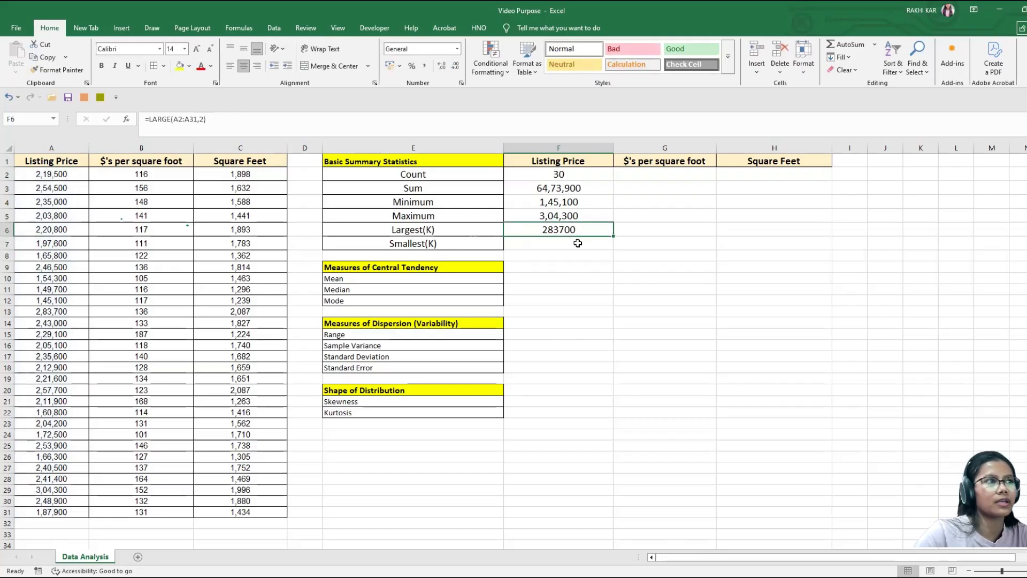
Step: Return the first-smallest listing price in cell F7 with =SMALL(A2:A31,1) and compare it with the Minimum cell
{"action": "left_click", "coordinate": [565, 249]}
{"action": "type", "text": "="}
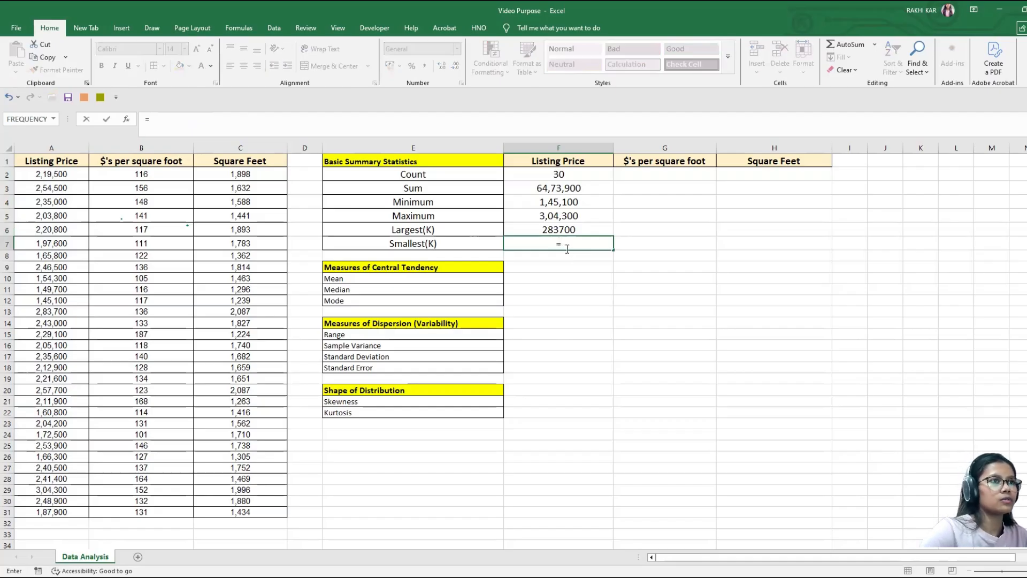
{"action": "type", "text": "sma"}
{"action": "key", "text": "Tab"}
{"action": "left_click_drag", "start_coordinate": [79, 178], "coordinate": [79, 512]}
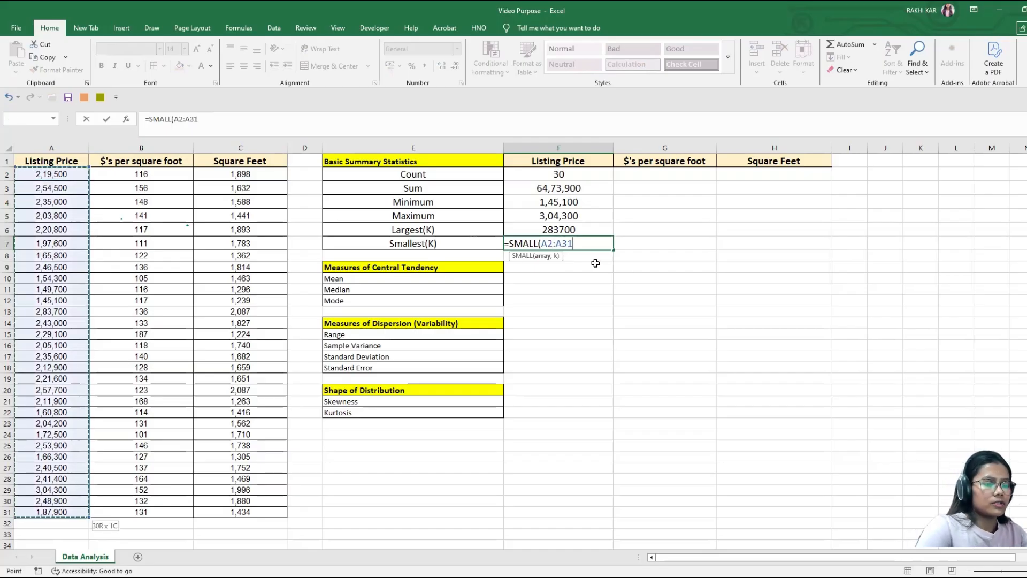
{"action": "type", "text": ","}
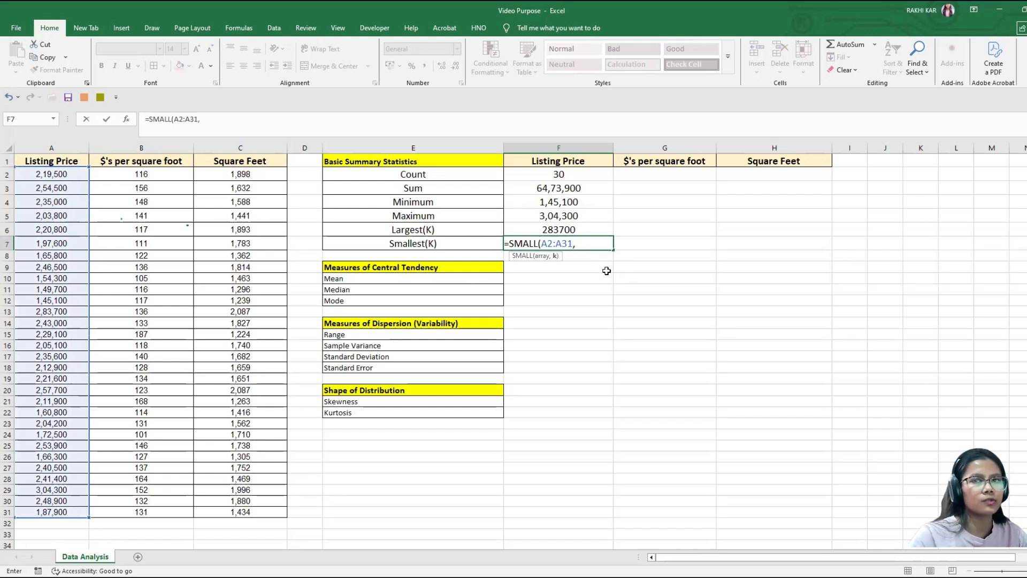
{"action": "type", "text": "1"}
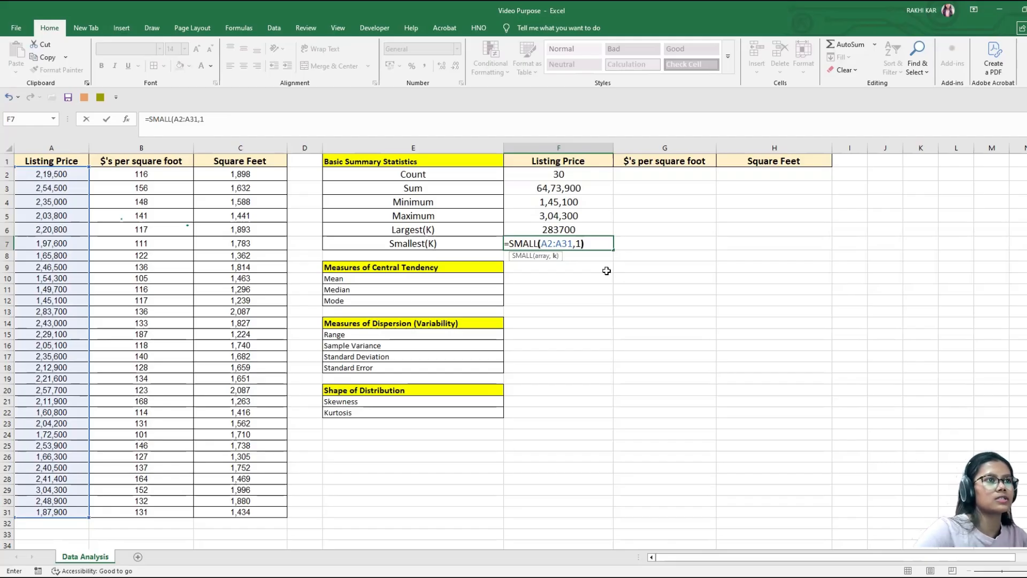
{"action": "key", "text": "Return"}
{"action": "left_click", "coordinate": [562, 203]}
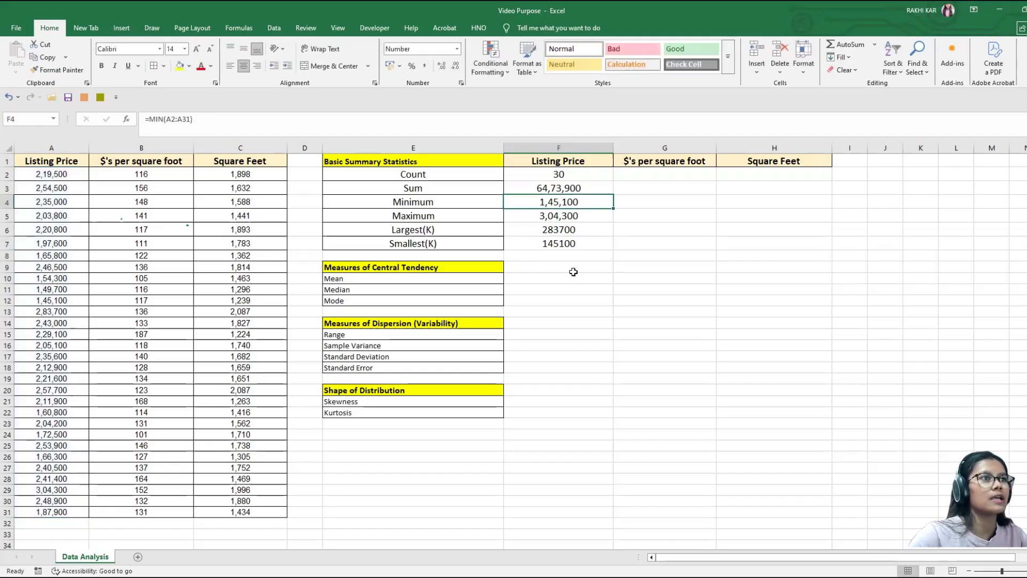
Step: Change the k argument of the SMALL formula in cell F7 to 2
{"action": "double_click", "coordinate": [581, 244]}
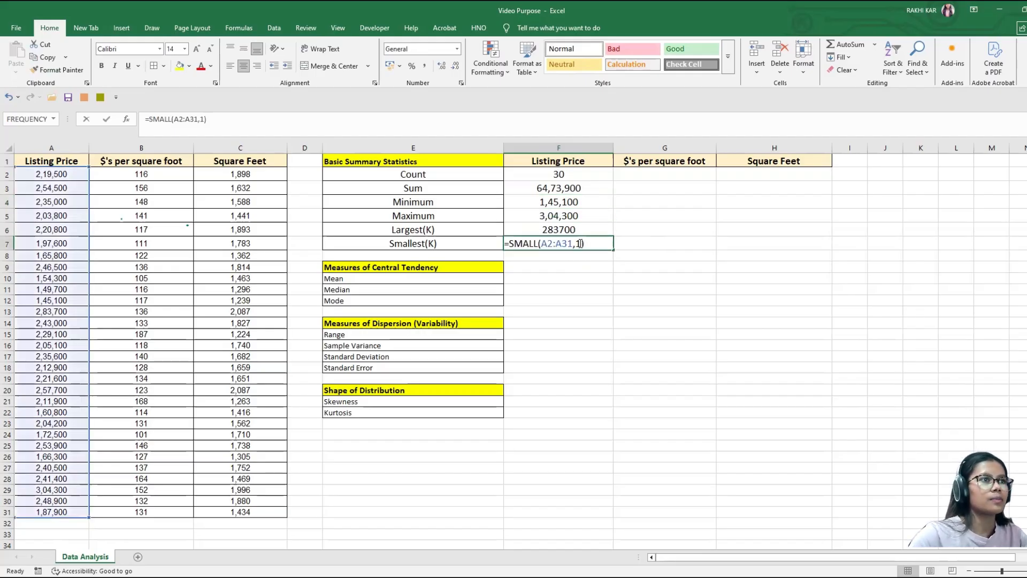
{"action": "key", "text": "BackSpace"}
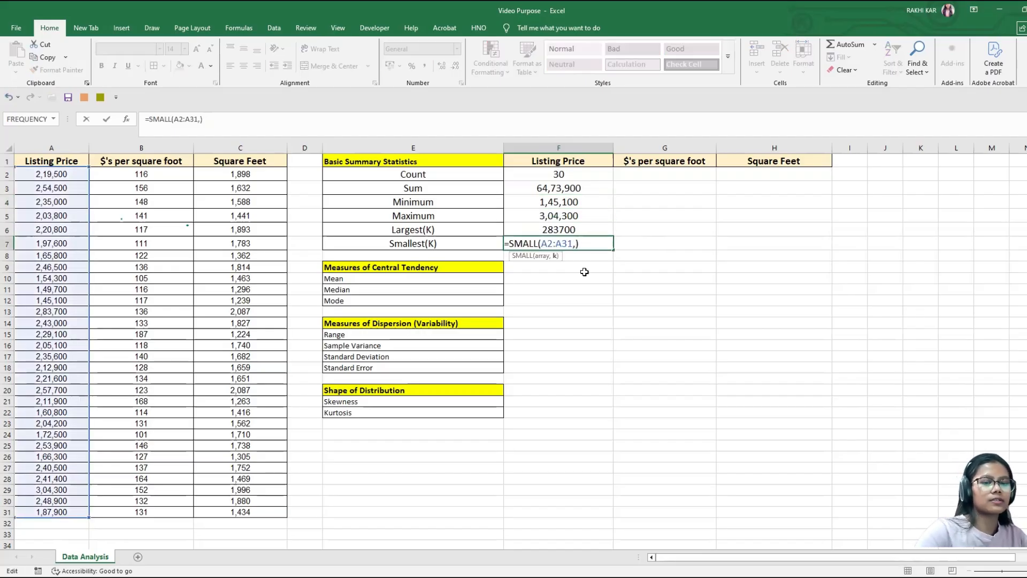
{"action": "type", "text": "2"}
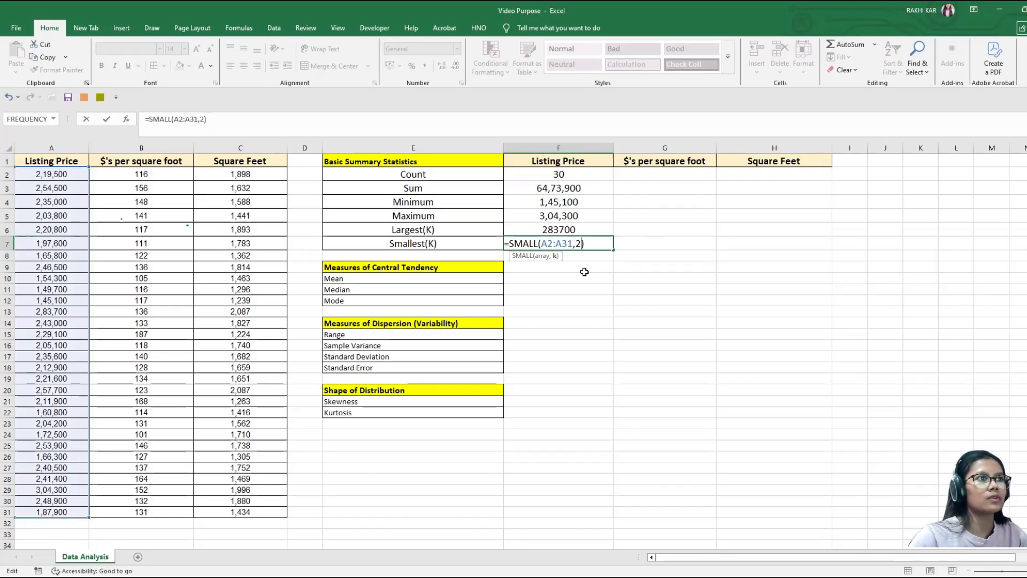
{"action": "key", "text": "Return"}
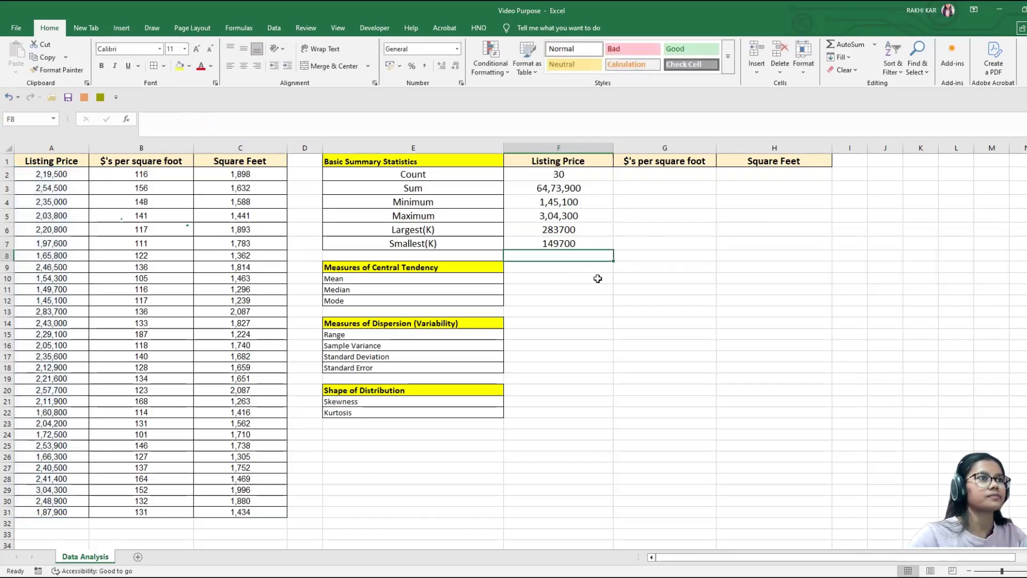
{"action": "left_click", "coordinate": [586, 247]}
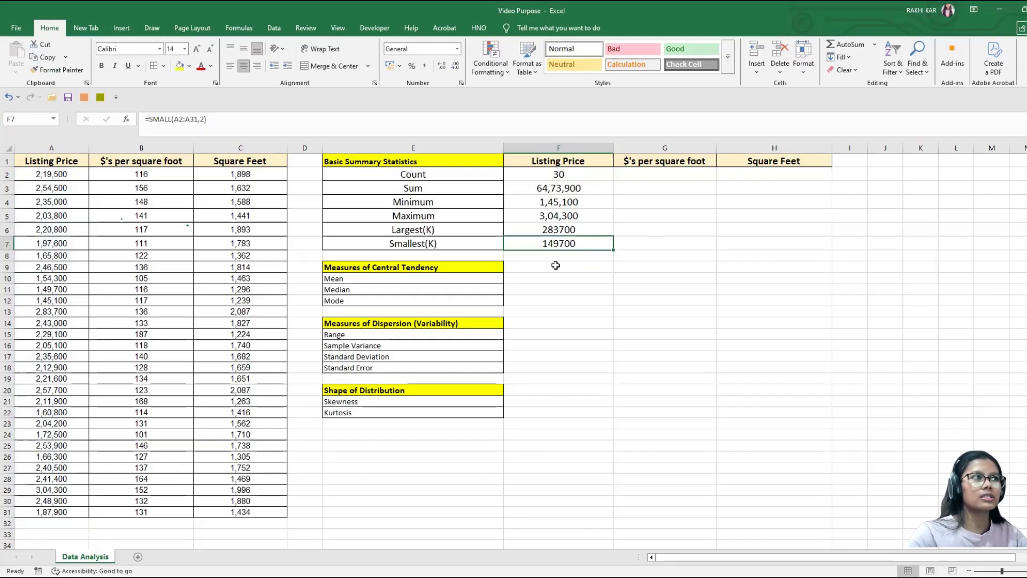
{"action": "left_click", "coordinate": [404, 162]}
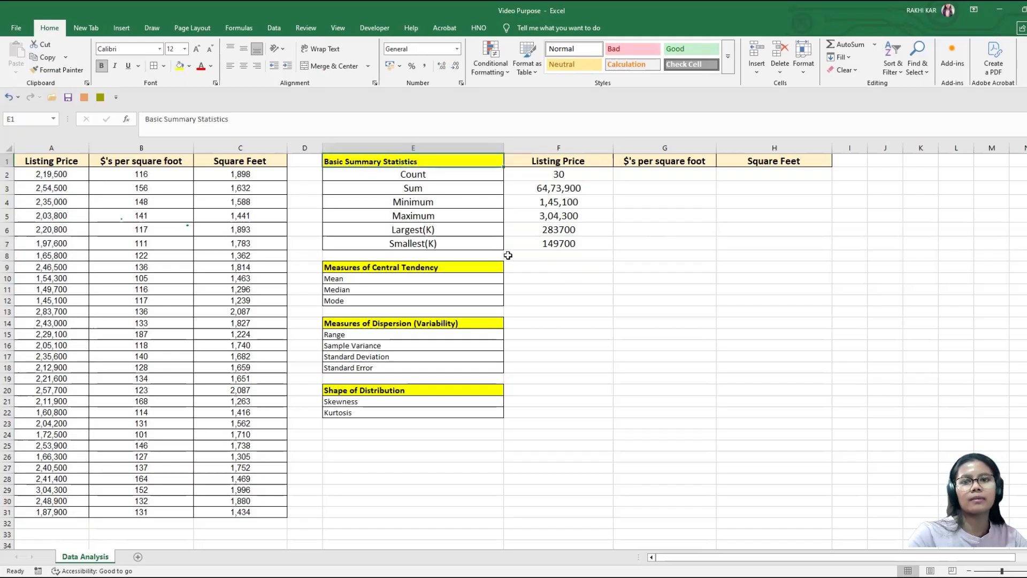
{"action": "left_click", "coordinate": [423, 268]}
{"action": "left_click", "coordinate": [389, 284]}
{"action": "left_click", "coordinate": [386, 290]}
{"action": "left_click", "coordinate": [383, 303]}
Step: Calculate the mean listing price in cell F10 with =AVERAGE(A2:A31)
{"action": "left_click", "coordinate": [534, 278]}
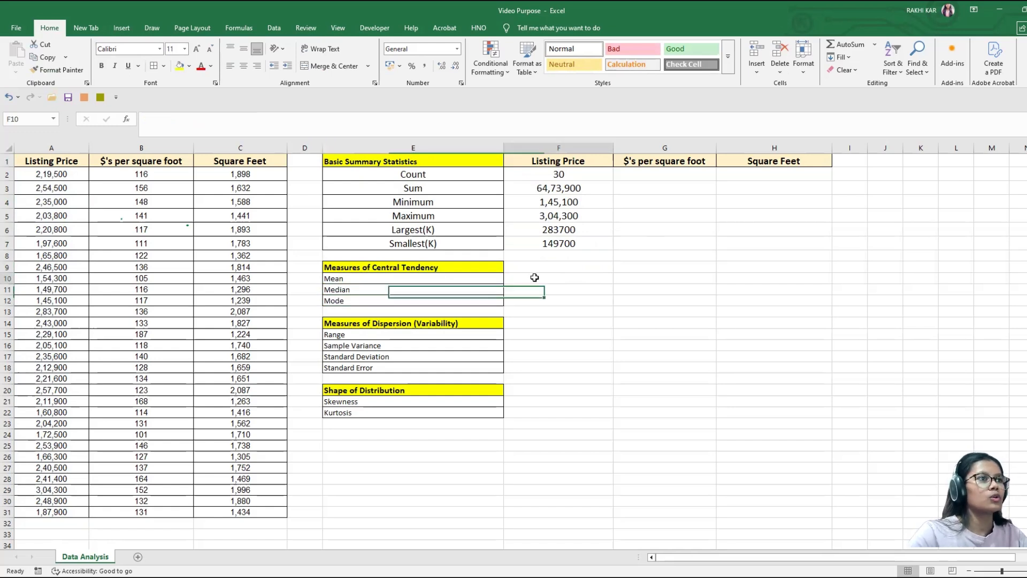
{"action": "type", "text": "="}
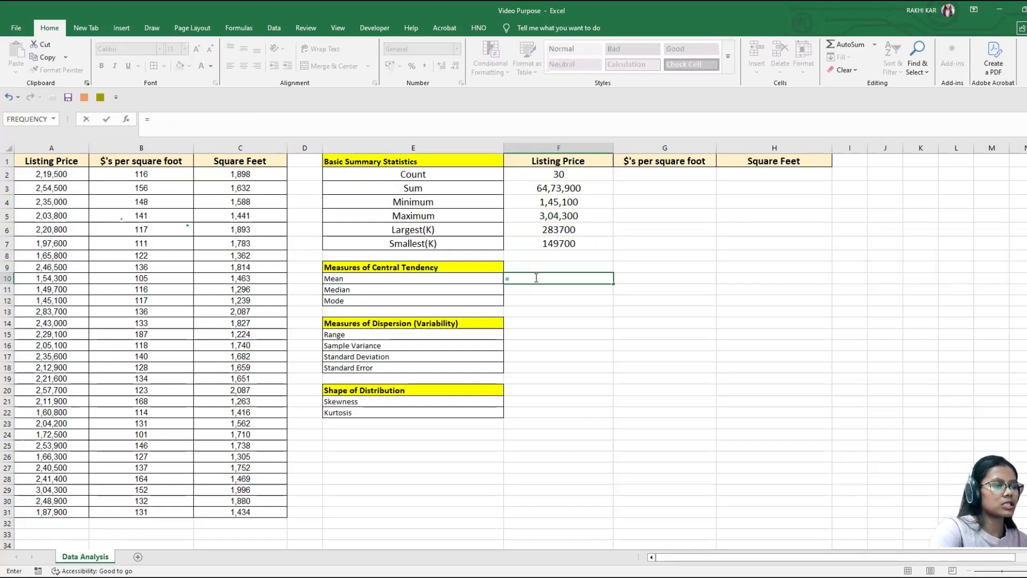
{"action": "type", "text": "av"}
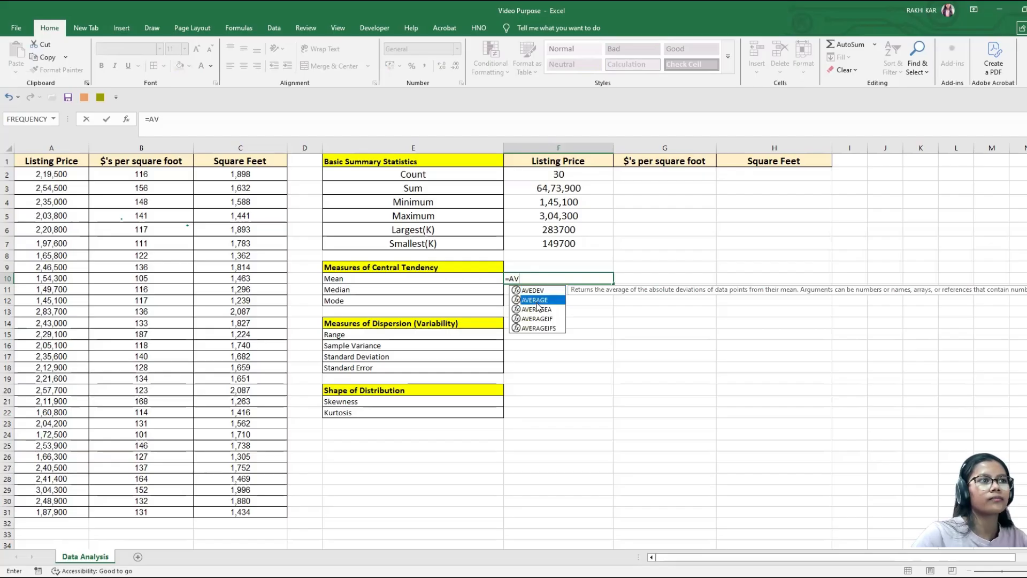
{"action": "double_click", "coordinate": [539, 306]}
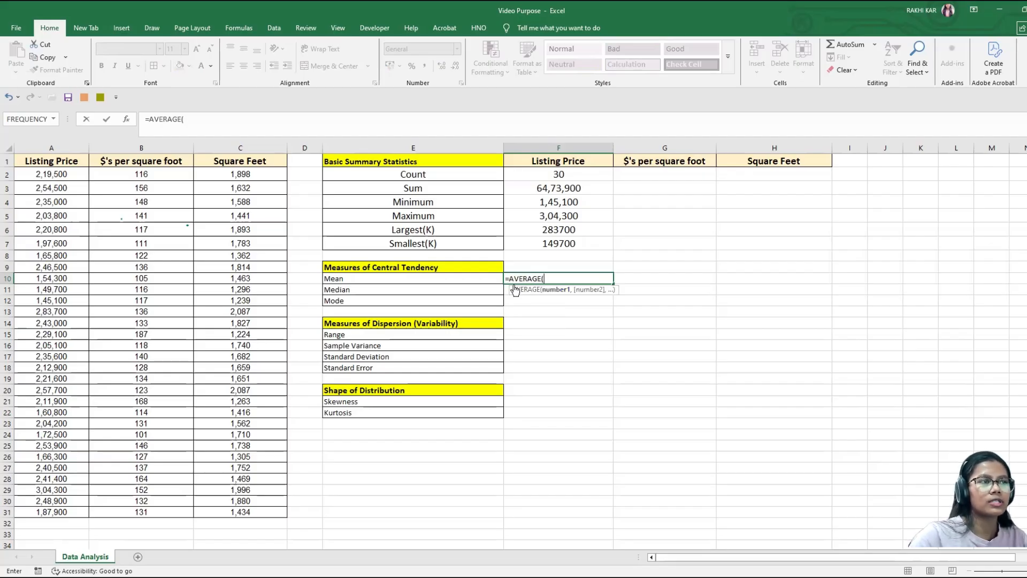
{"action": "left_click", "coordinate": [57, 175]}
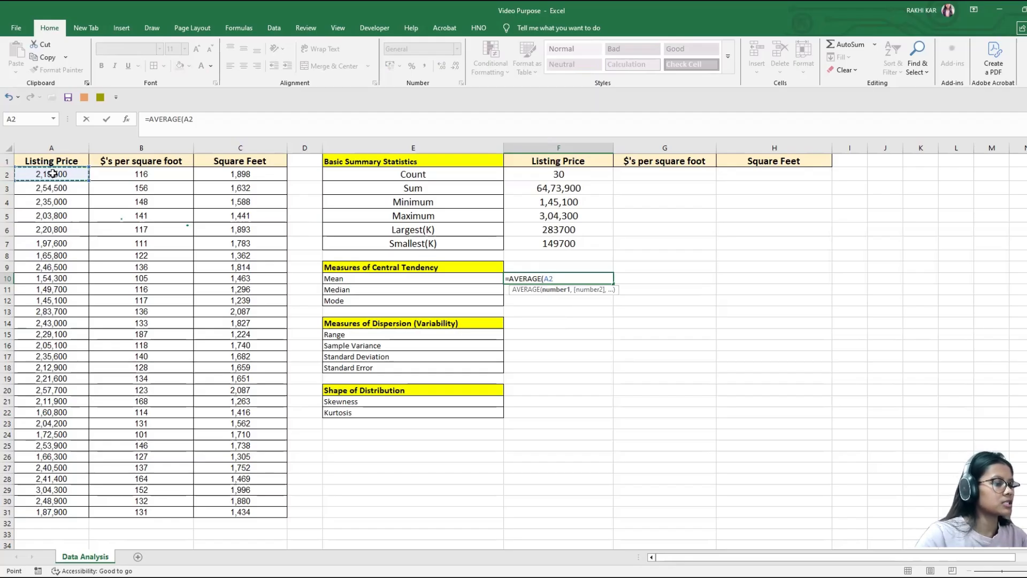
{"action": "key", "text": "ctrl+shift+Down"}
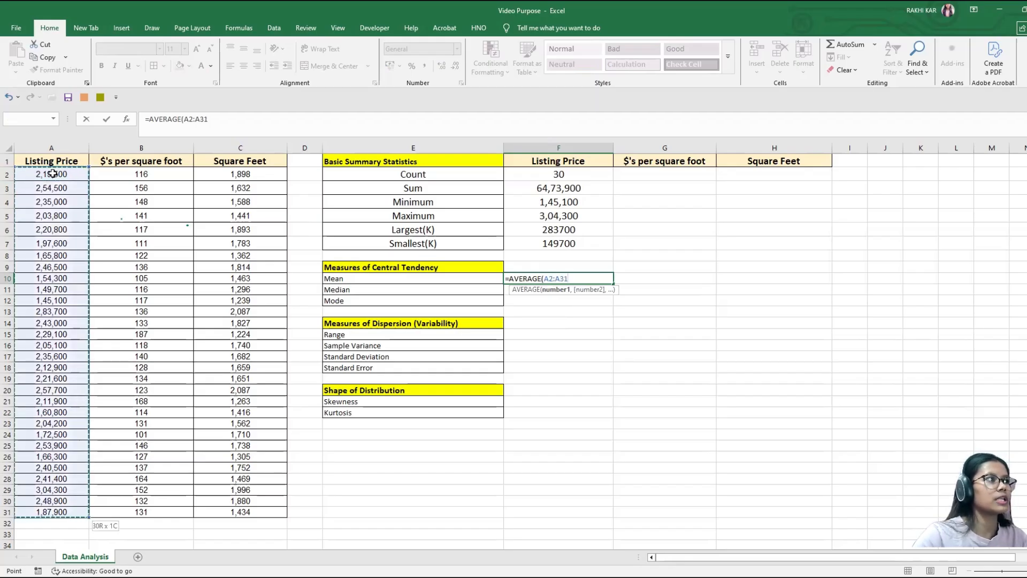
{"action": "type", "text": ")"}
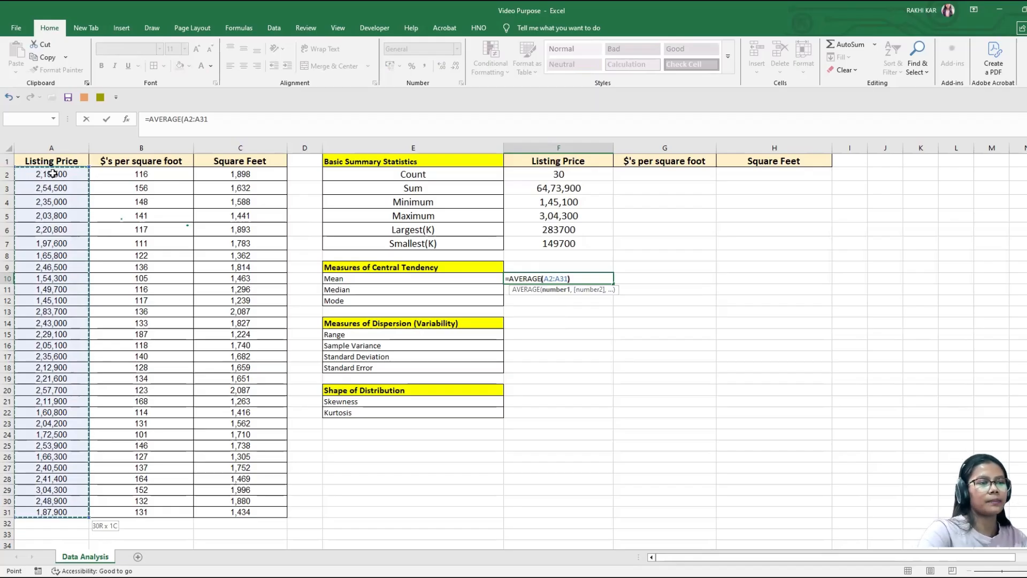
{"action": "key", "text": "Return"}
{"action": "left_click", "coordinate": [579, 279]}
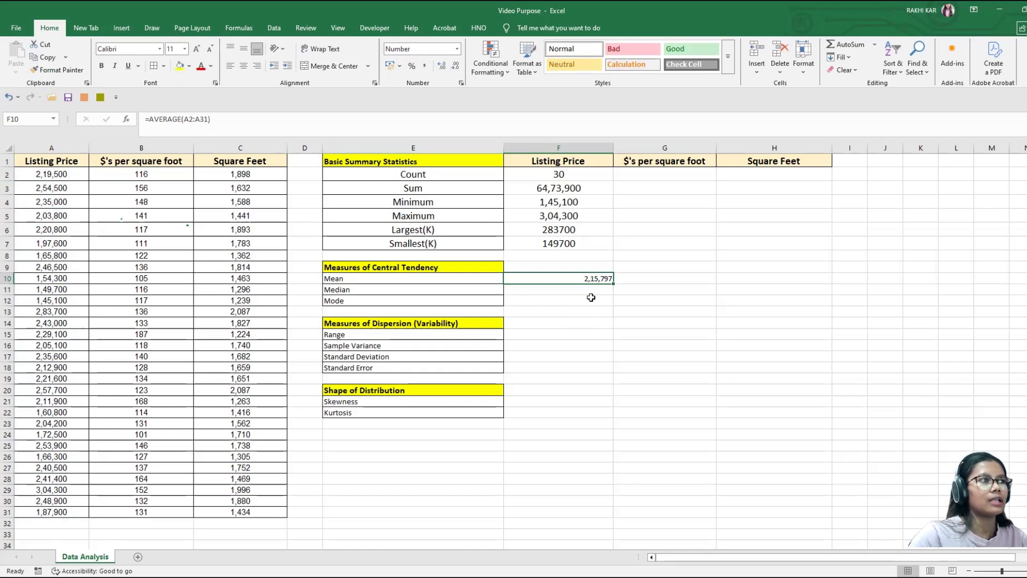
Step: Calculate the median listing price in cell F11 with =MEDIAN(A2:A31)
{"action": "left_click", "coordinate": [590, 292]}
{"action": "type", "text": "=me"}
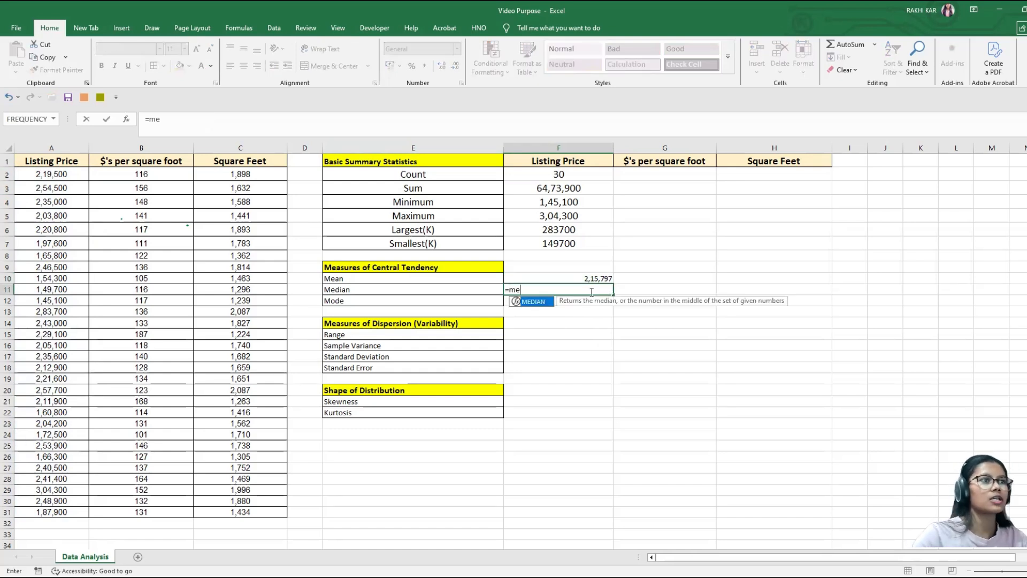
{"action": "double_click", "coordinate": [533, 302]}
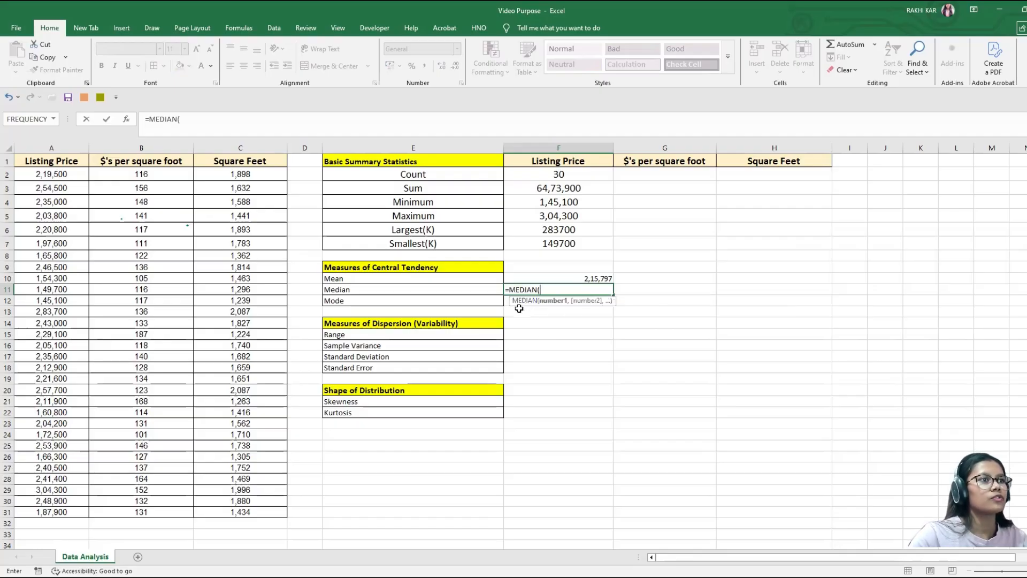
{"action": "left_click", "coordinate": [67, 172]}
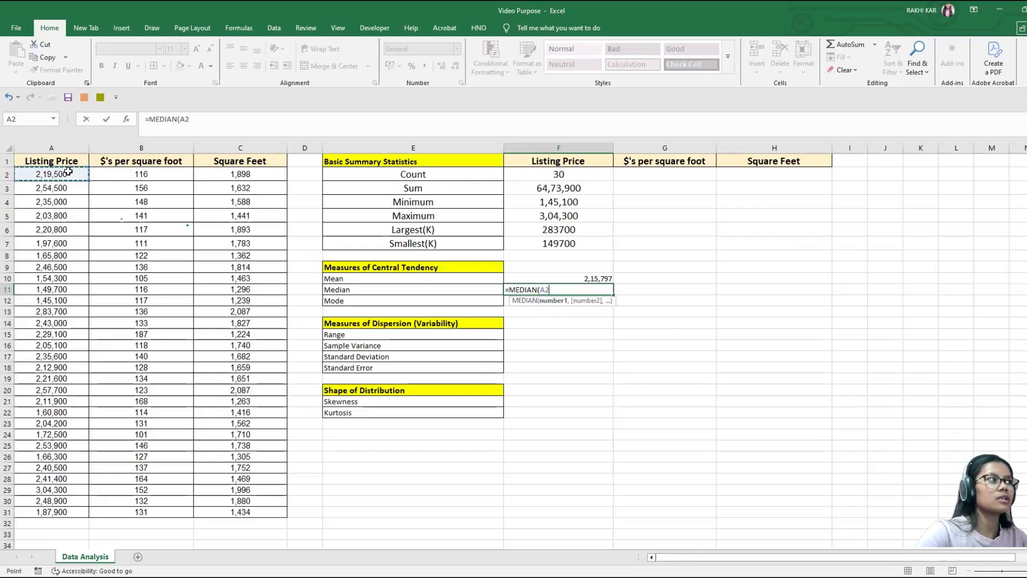
{"action": "key", "text": "ctrl+shift+Down"}
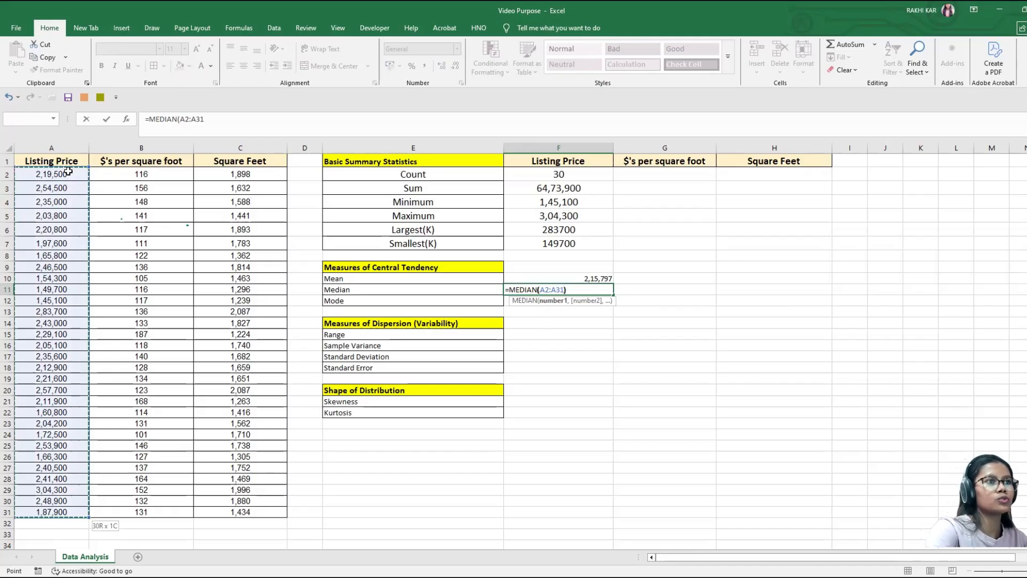
{"action": "key", "text": "Return"}
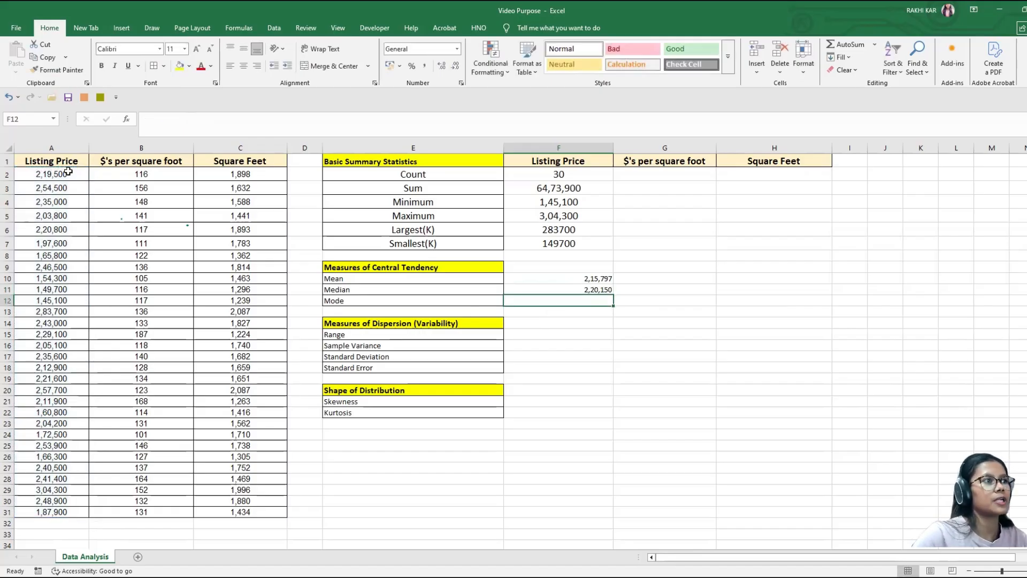
Step: Enter the formula =MODE.SNGL(A2:A) for the listing price mode in cell F12
{"action": "type", "text": "="}
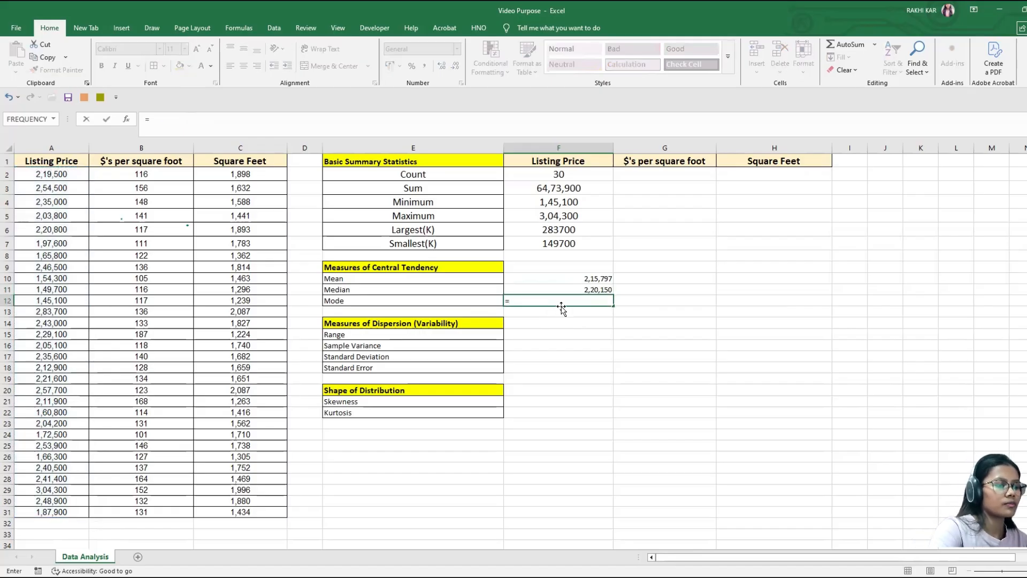
{"action": "type", "text": "MO"}
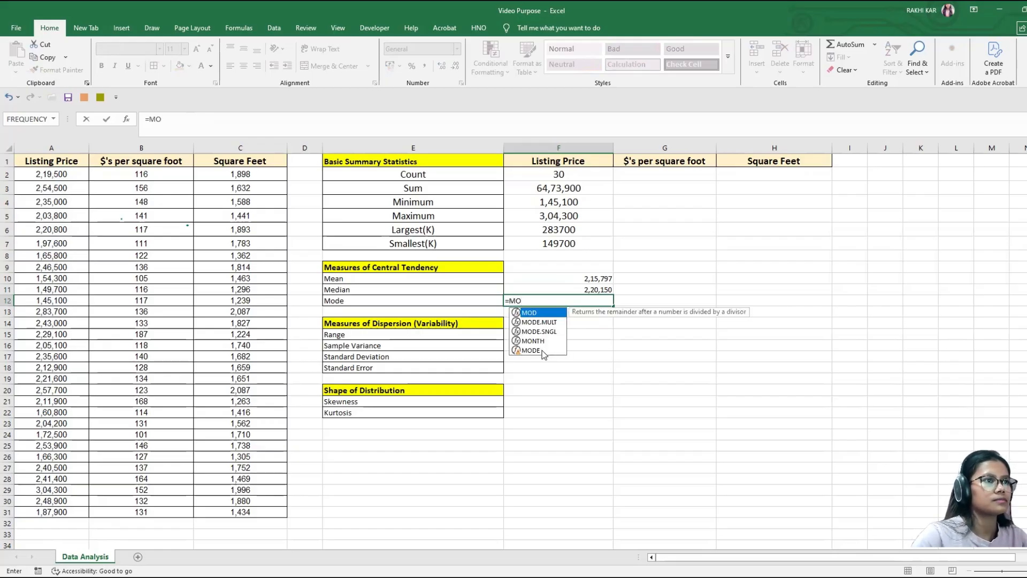
{"action": "left_click", "coordinate": [538, 331]}
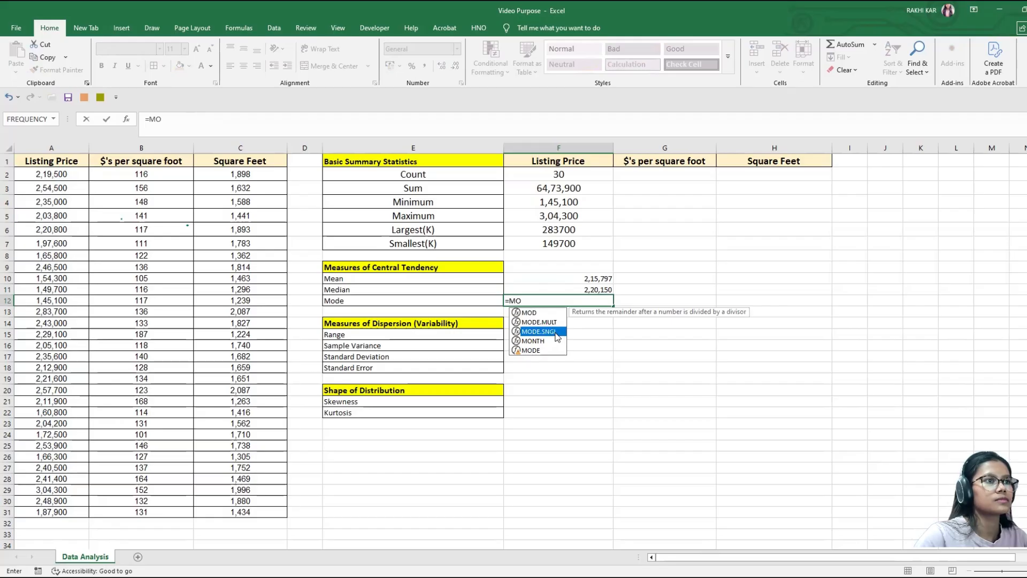
{"action": "key", "text": "Tab"}
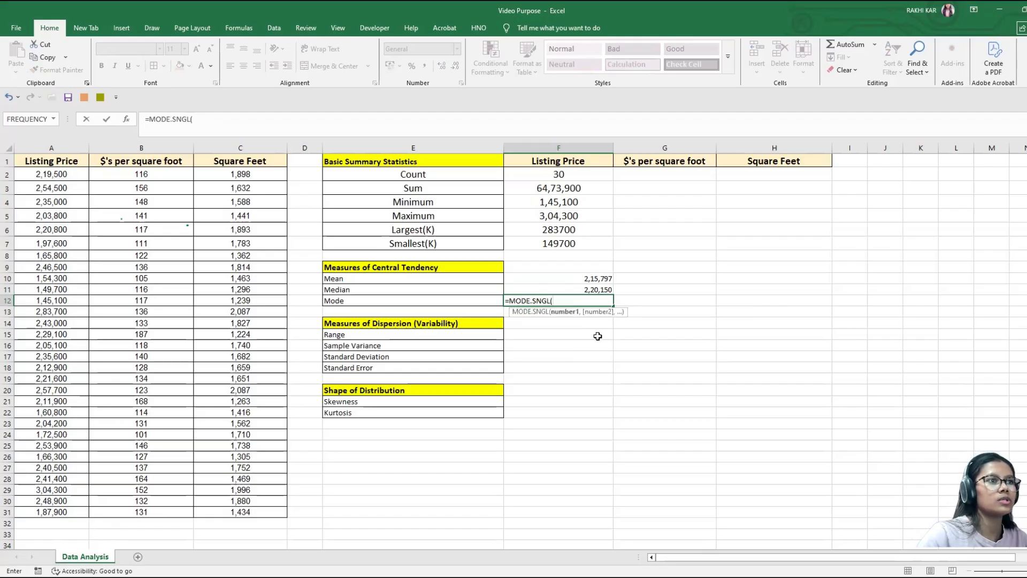
{"action": "left_click", "coordinate": [65, 177]}
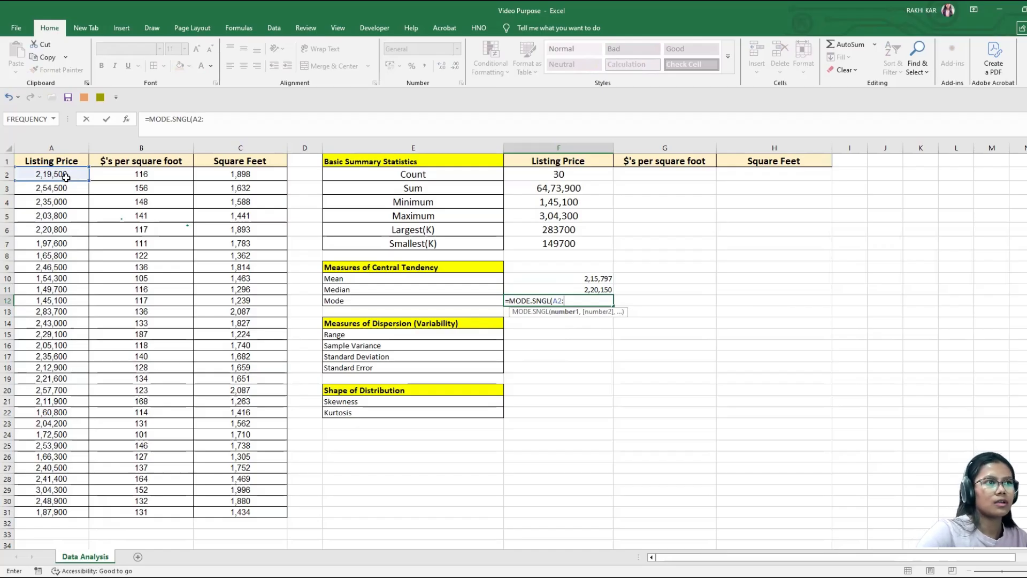
{"action": "type", "text": "A"}
{"action": "key", "text": "End"}
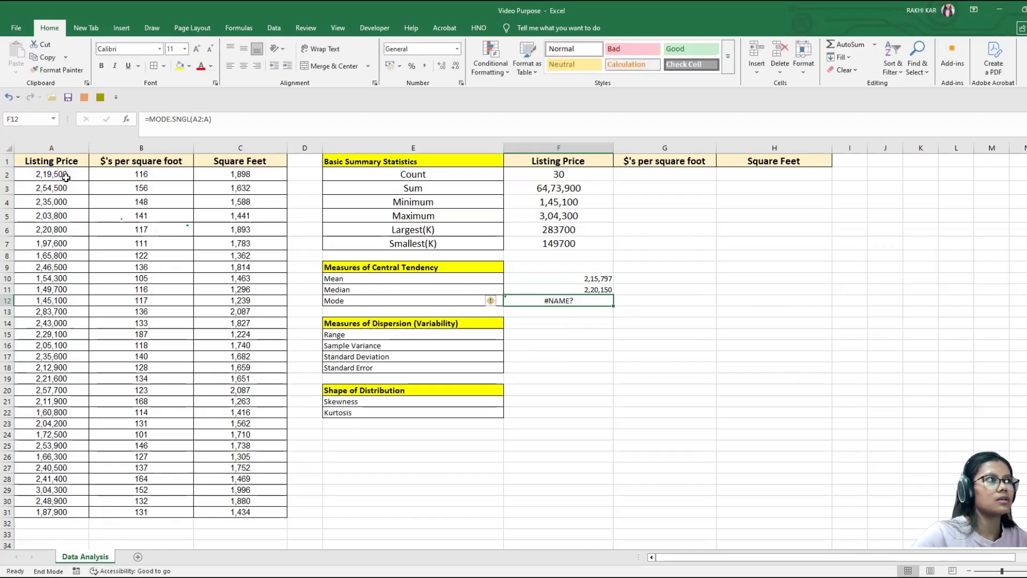
Step: Correct the range of the MODE.SNGL formula in cell F12 to A2:A31 and recheck the formula
{"action": "double_click", "coordinate": [580, 301]}
{"action": "key", "text": "BackSpace"}
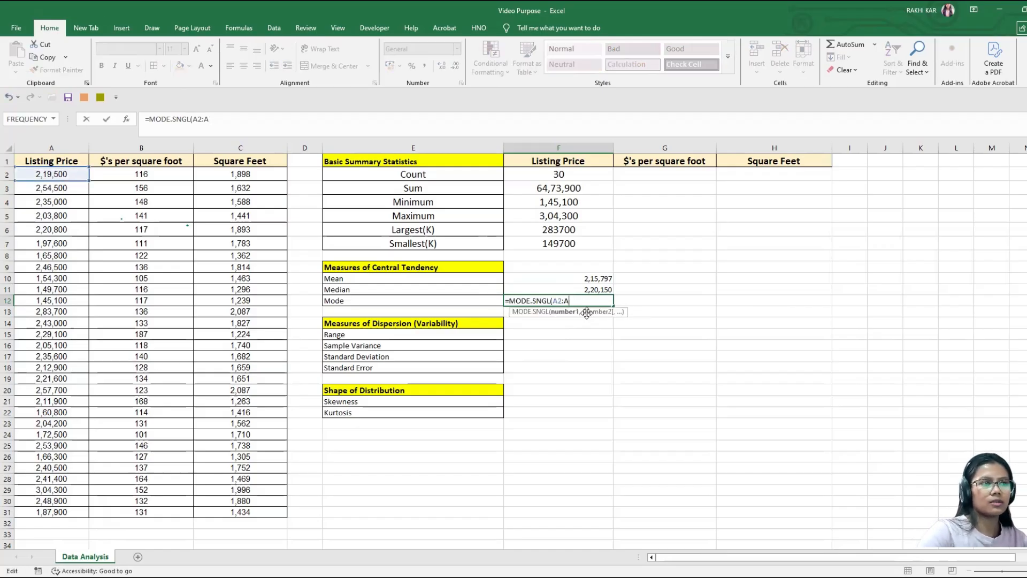
{"action": "type", "text": "31"}
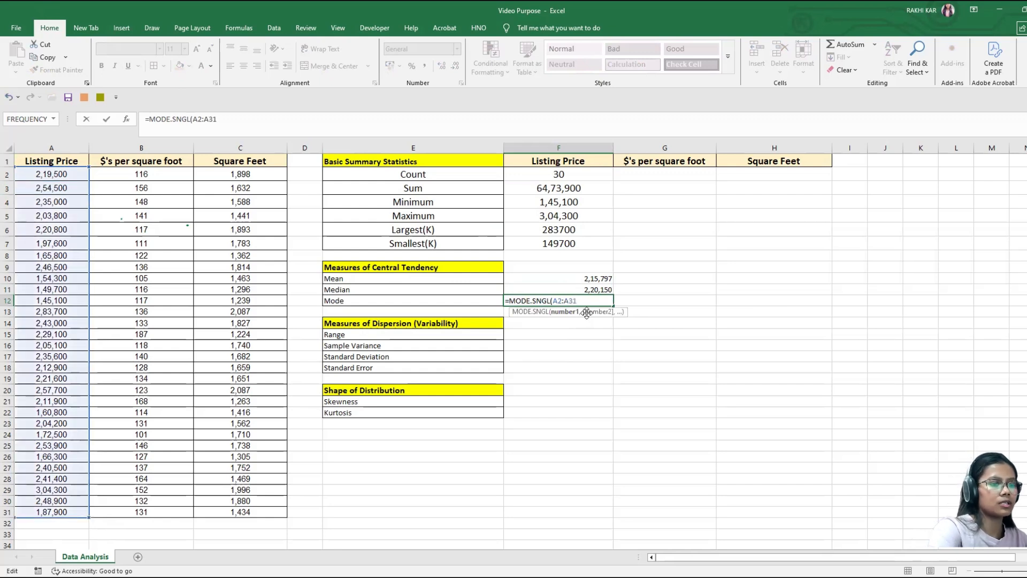
{"action": "key", "text": "Return"}
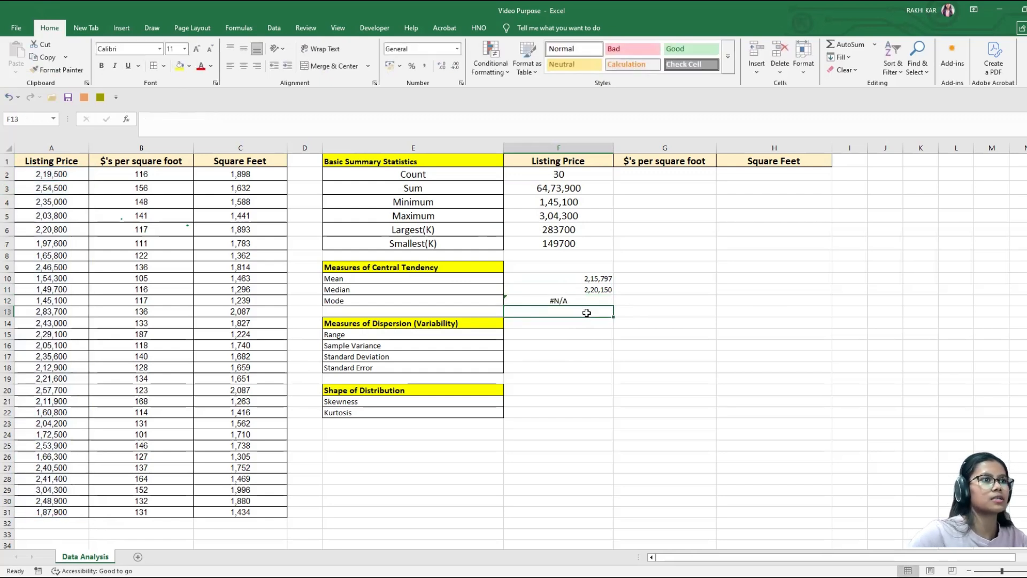
{"action": "left_click", "coordinate": [589, 301]}
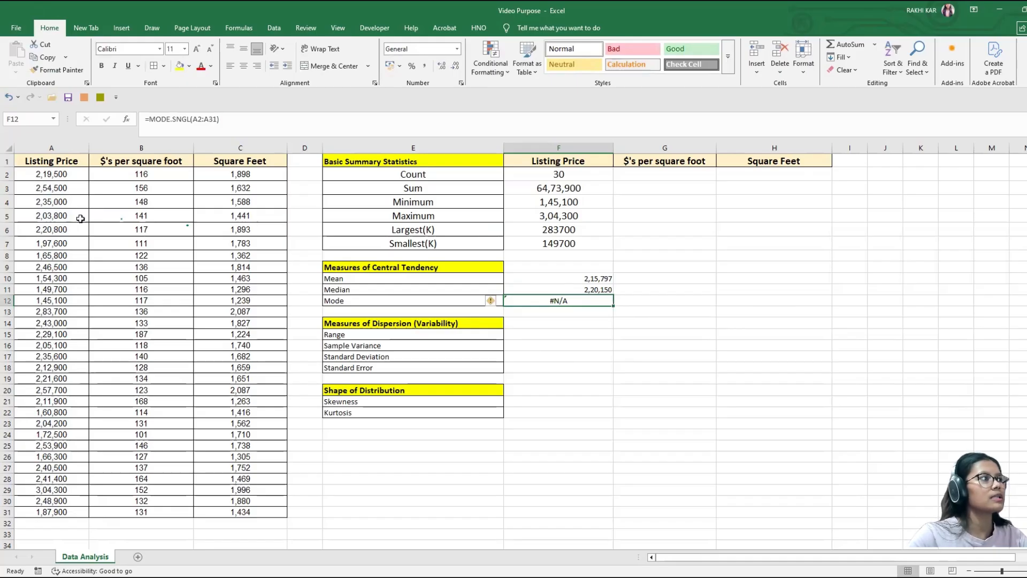
{"action": "double_click", "coordinate": [583, 303]}
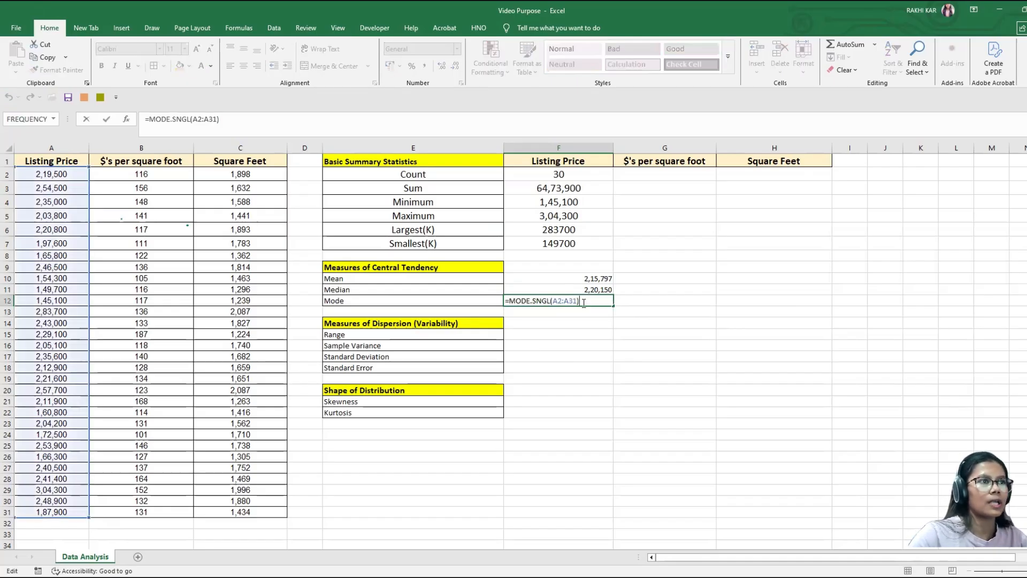
{"action": "key", "text": "Return"}
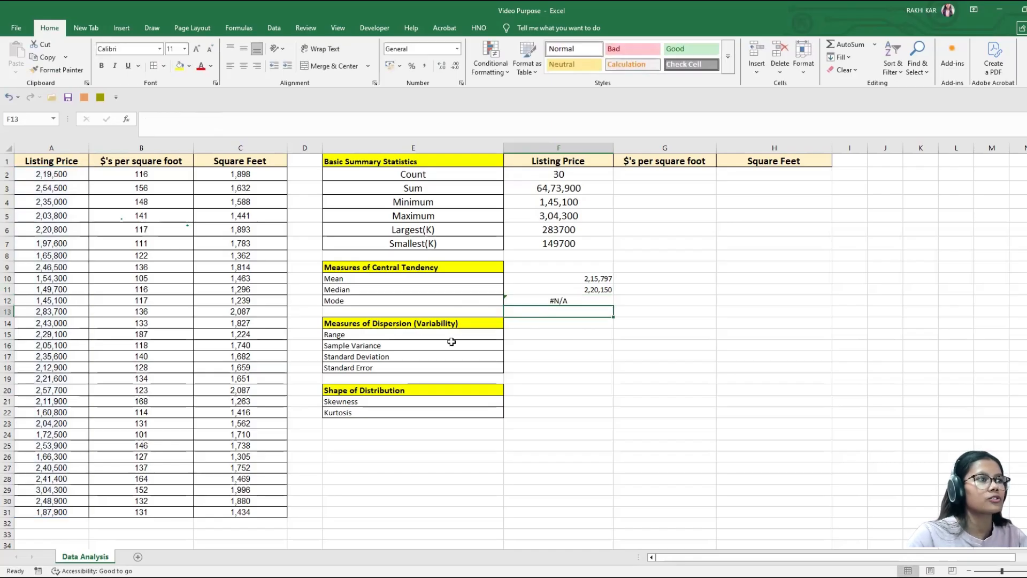
Step: Begin the listing price Range formula in cell F15 with =MAX(A2:A31) followed by a minus sign
{"action": "left_click", "coordinate": [560, 332]}
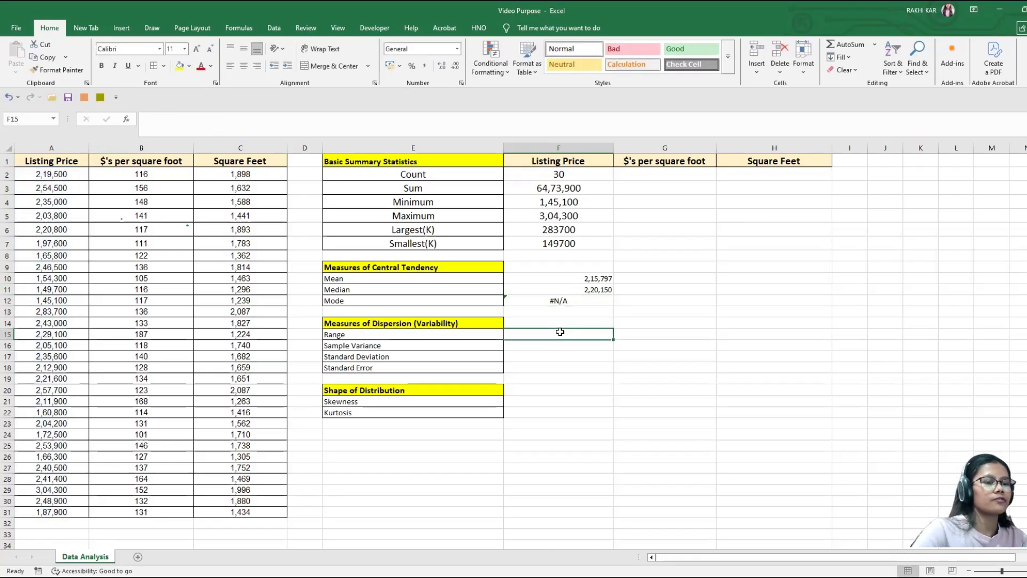
{"action": "type", "text": "="}
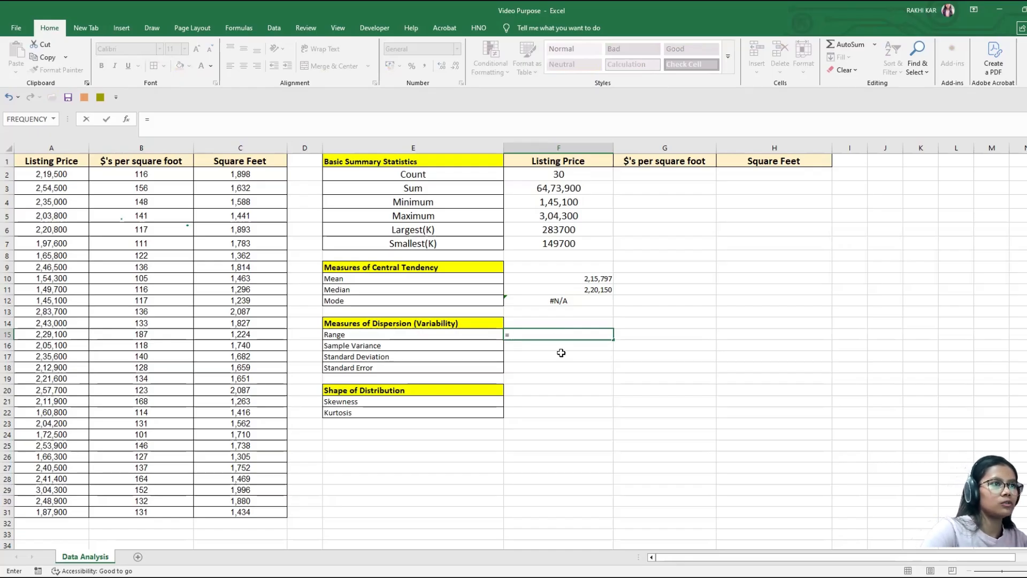
{"action": "type", "text": "MA"}
{"action": "key", "text": "Down"}
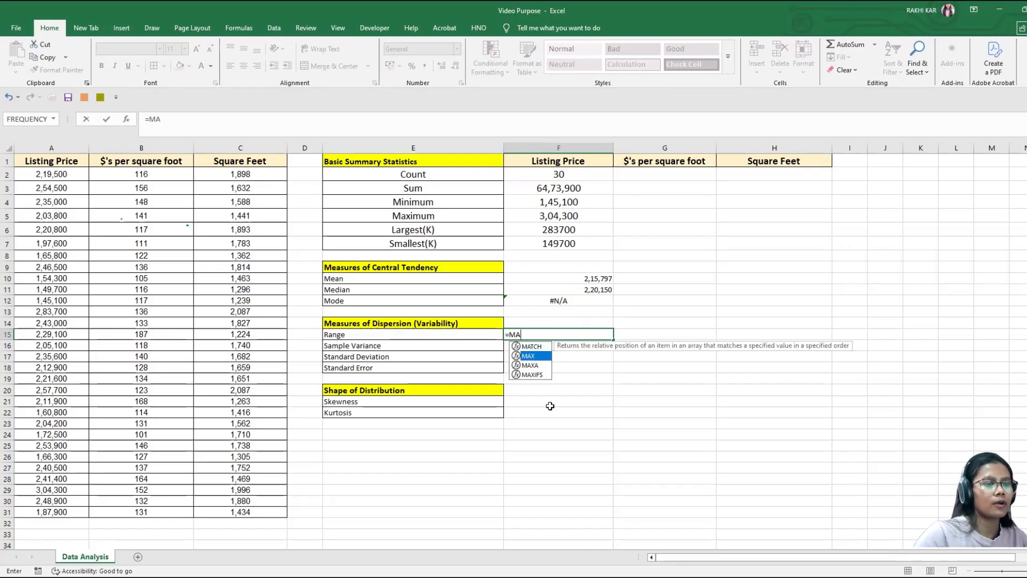
{"action": "key", "text": "Tab"}
{"action": "type", "text": "("}
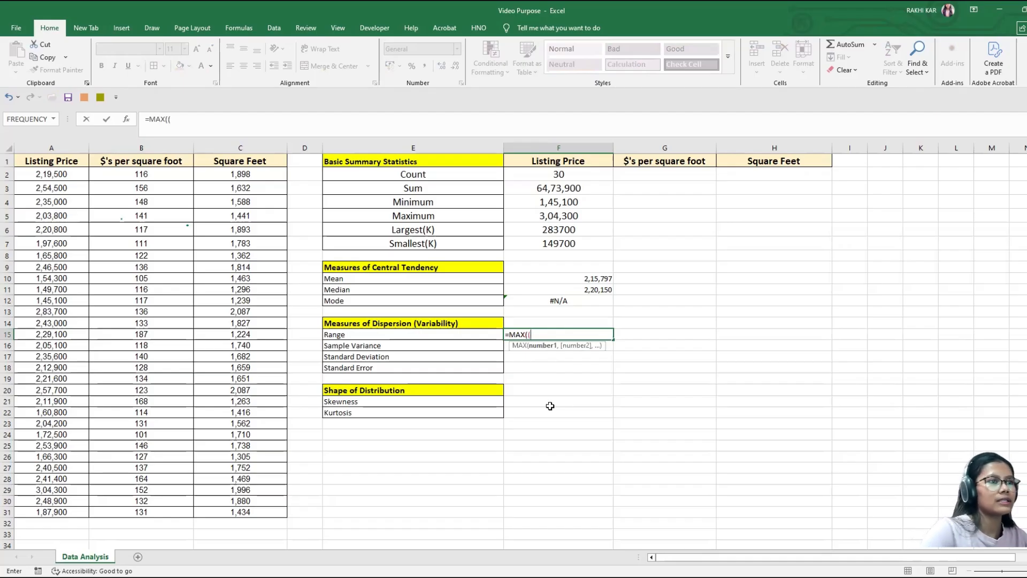
{"action": "key", "text": "BackSpace"}
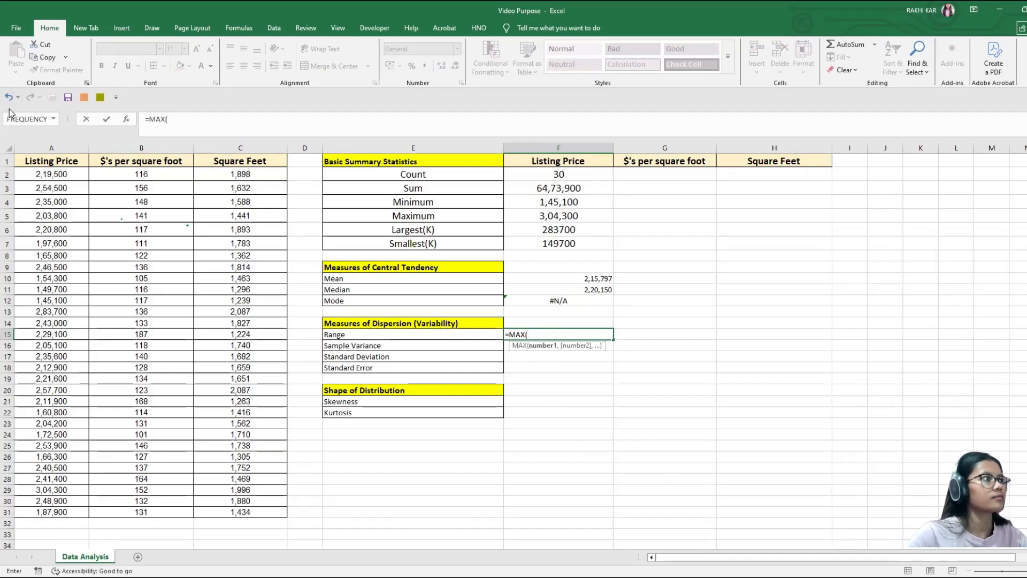
{"action": "left_click", "coordinate": [62, 170]}
{"action": "key", "text": "ctrl+shift+Down"}
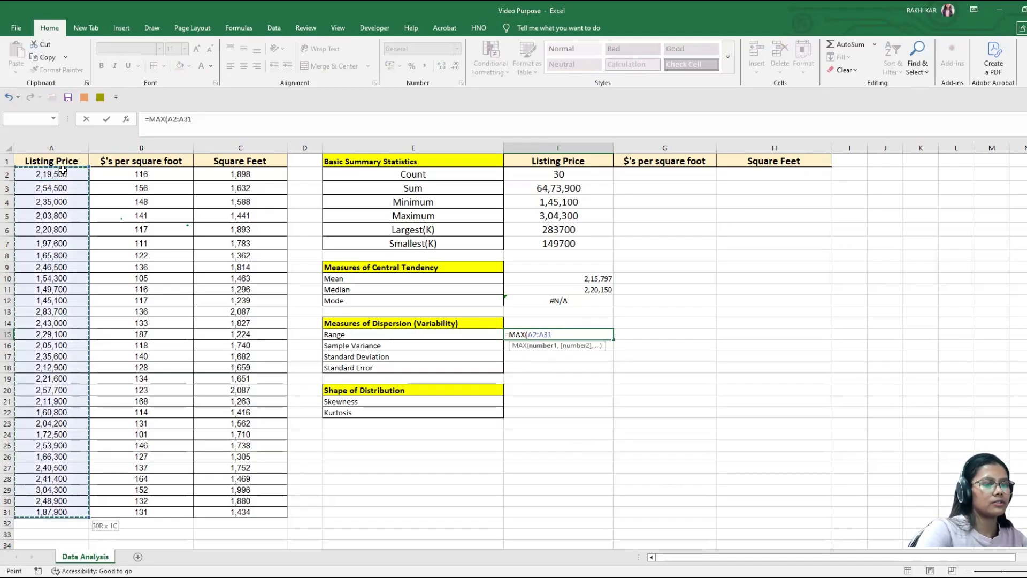
{"action": "type", "text": ")-"}
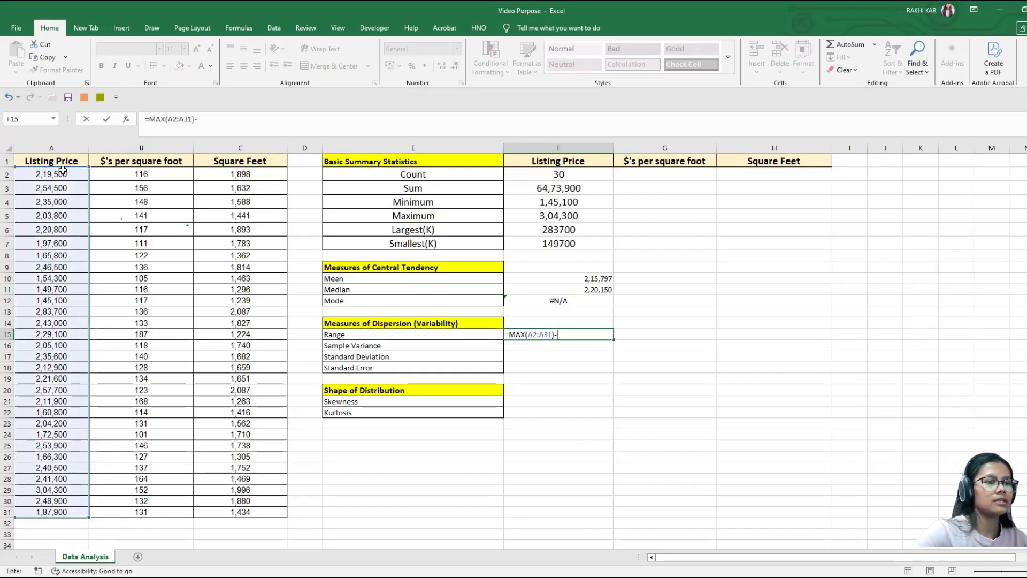
{"action": "type", "text": "M"}
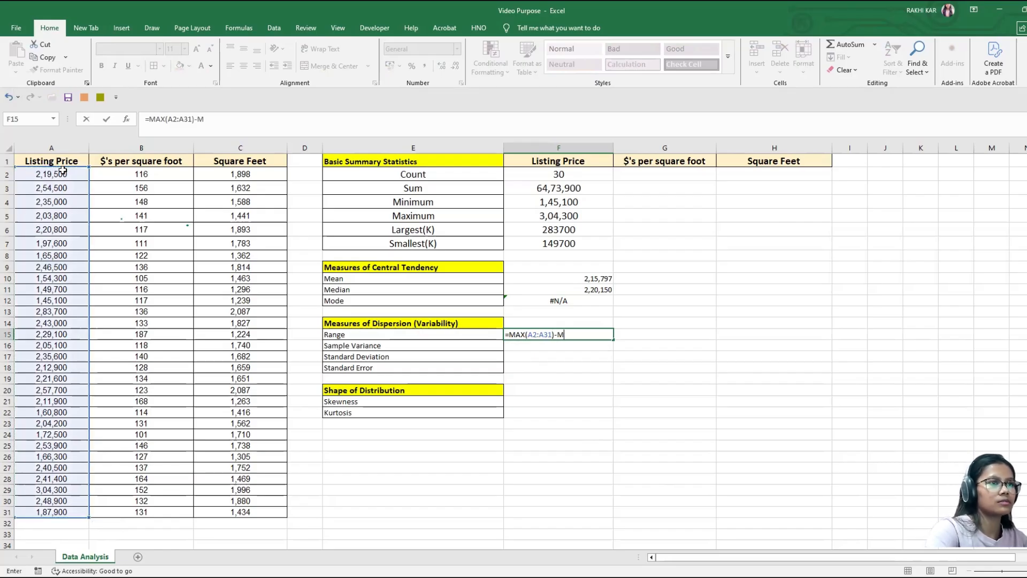
Step: Complete the listing price Range formula in cell F15 as =MAX(A2:A31)-MIN(A2:A31) and recheck it
{"action": "type", "text": "I"}
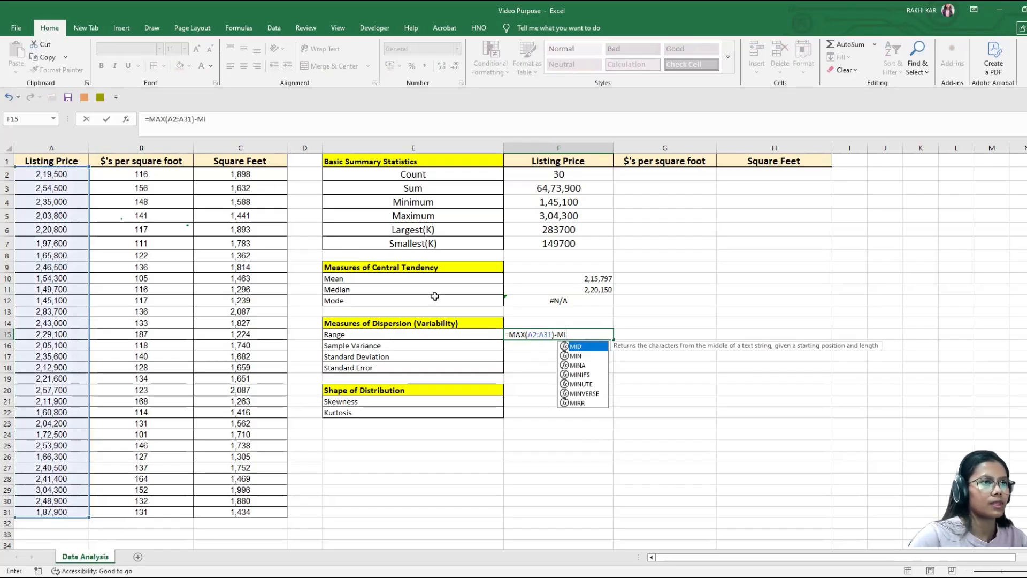
{"action": "double_click", "coordinate": [599, 357]}
{"action": "left_click", "coordinate": [60, 175]}
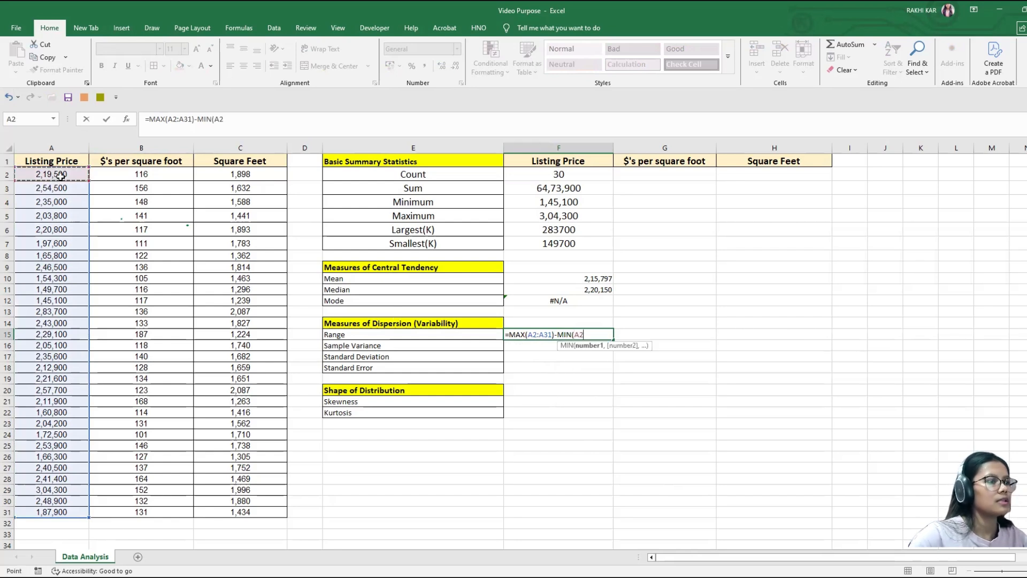
{"action": "key", "text": "ctrl+shift+Down"}
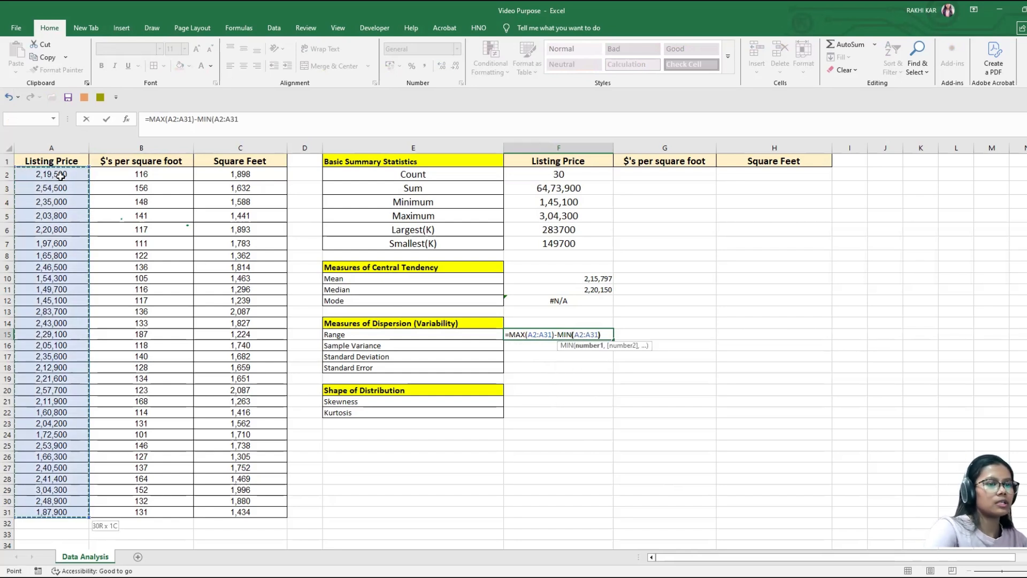
{"action": "key", "text": "Return"}
{"action": "left_click", "coordinate": [593, 333]}
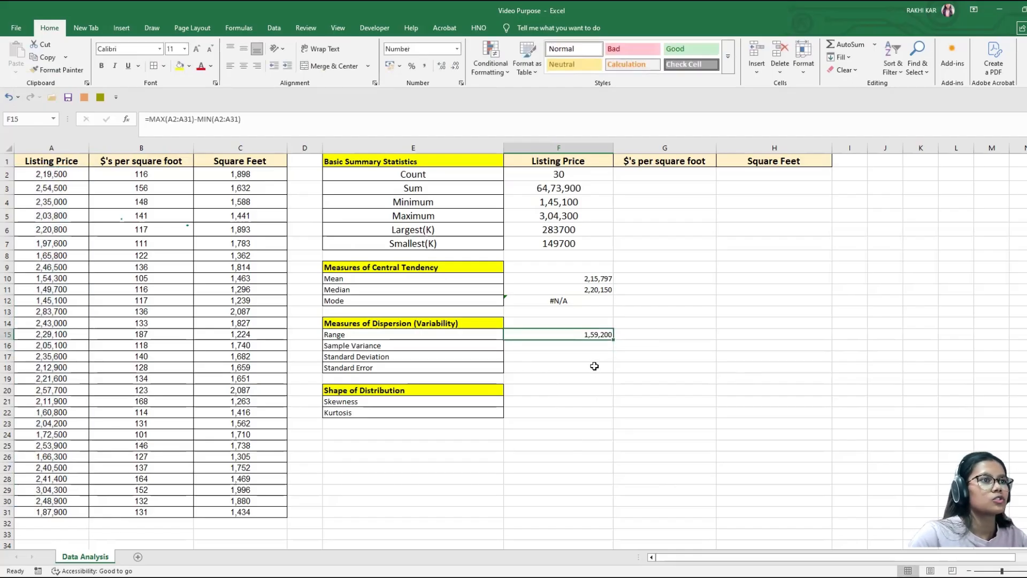
Step: Calculate the listing price range a second way in cell G15 with =F5-F4 and compare it with cell F15
{"action": "left_click", "coordinate": [634, 336]}
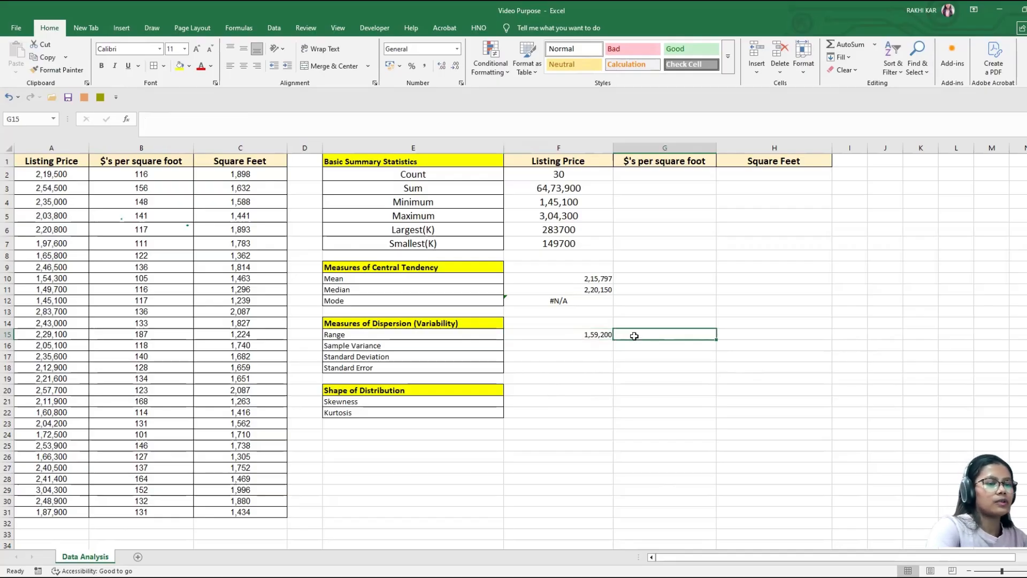
{"action": "type", "text": "="}
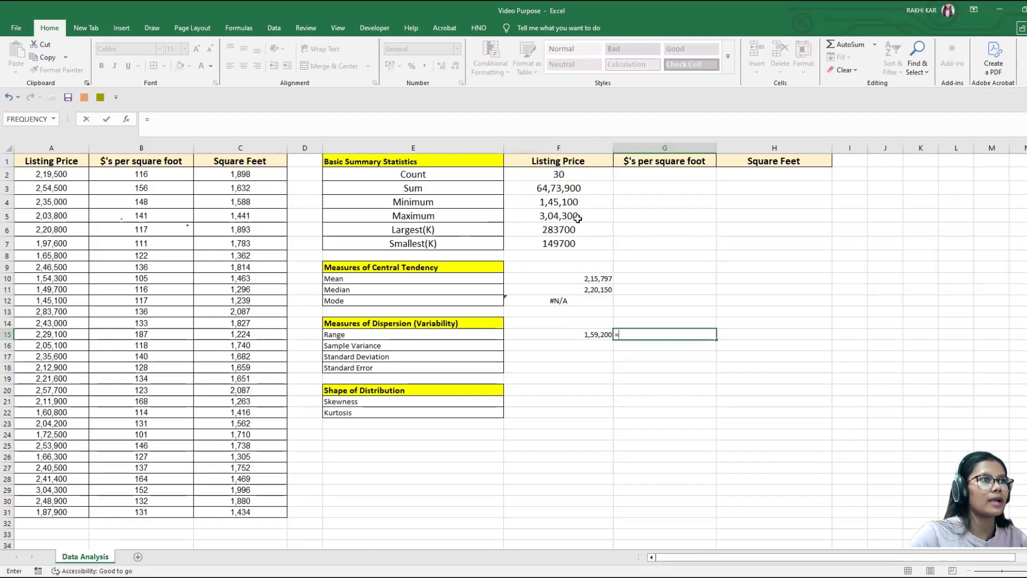
{"action": "left_click", "coordinate": [544, 216]}
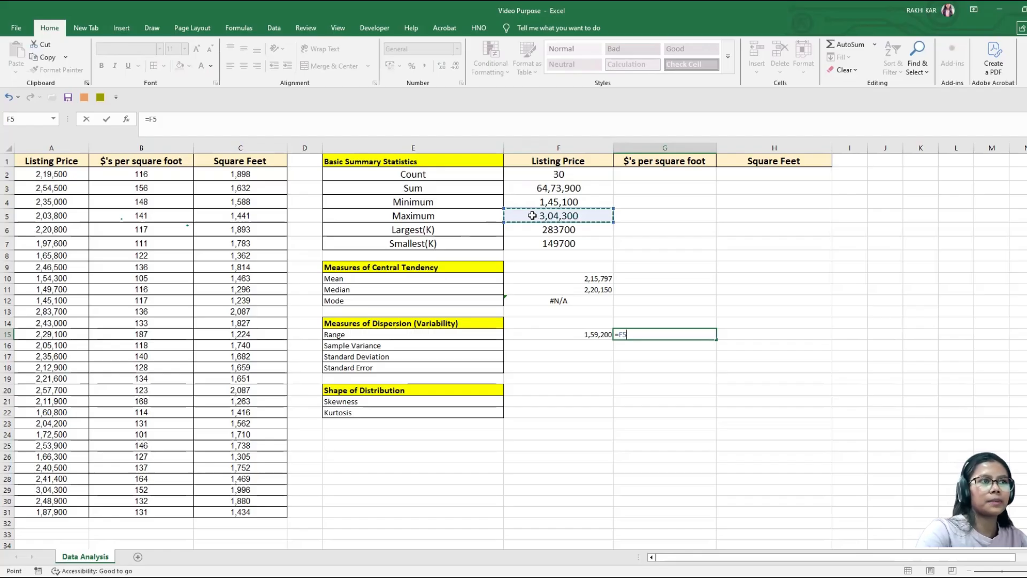
{"action": "type", "text": "-"}
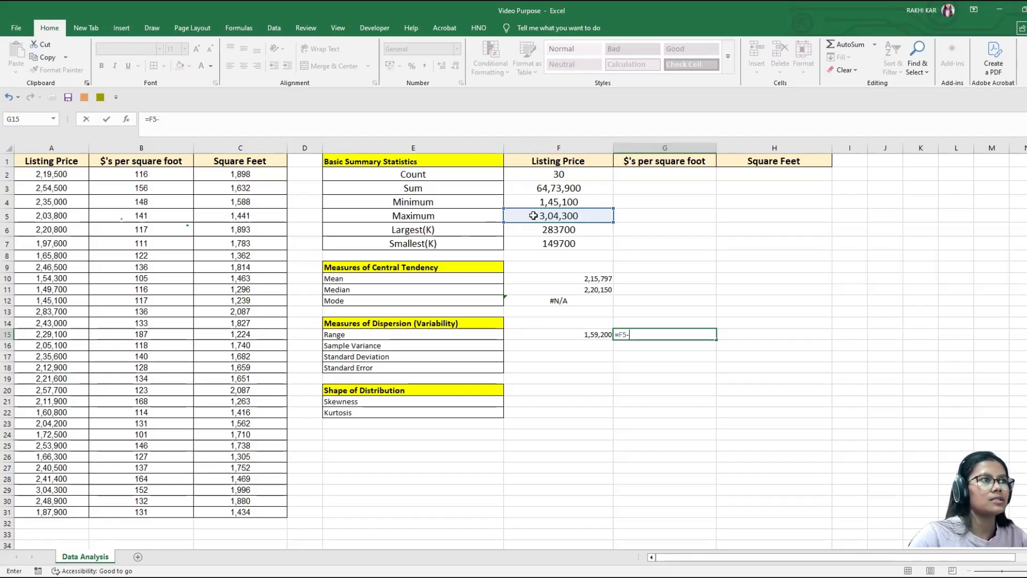
{"action": "left_click", "coordinate": [550, 201]}
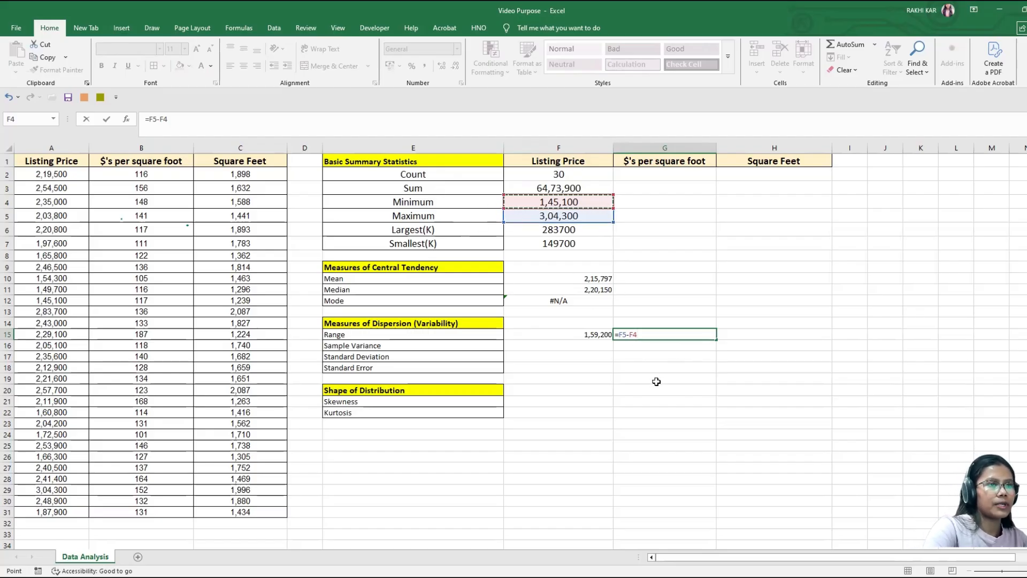
{"action": "key", "text": "Return"}
{"action": "left_click", "coordinate": [595, 336]}
{"action": "left_click", "coordinate": [663, 338]}
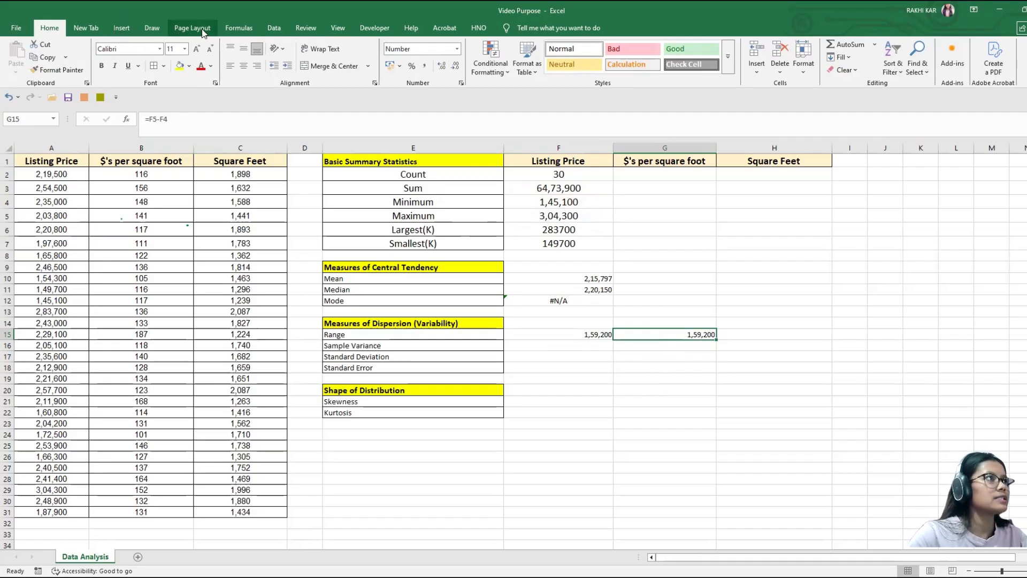
Step: Annotate the Minimum value in red ink with a line along row 4, a circle around it and the handwritten label F4
{"action": "left_click", "coordinate": [147, 34]}
{"action": "left_click", "coordinate": [175, 54]}
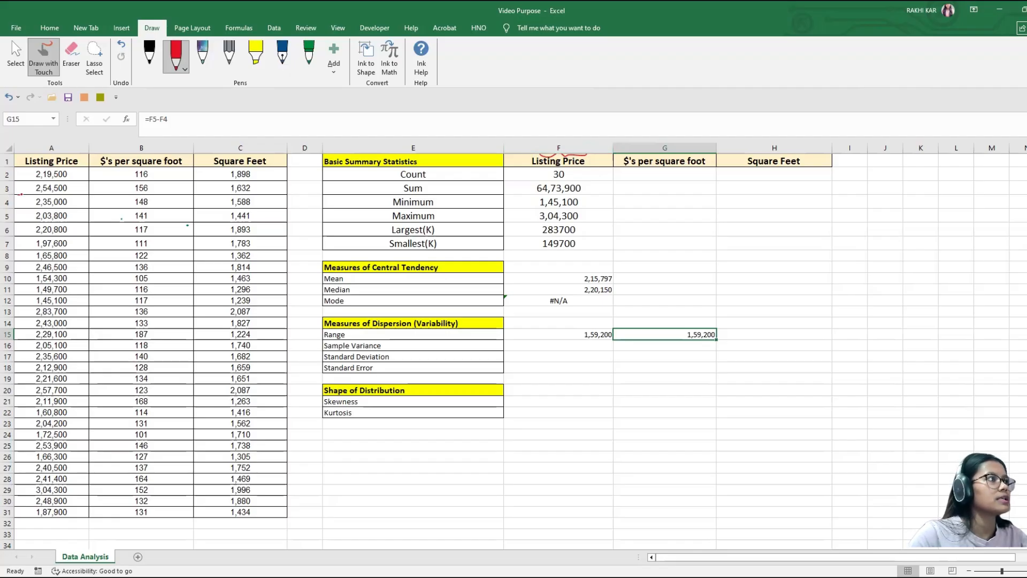
{"action": "left_click_drag", "start_coordinate": [42, 202], "coordinate": [512, 203]}
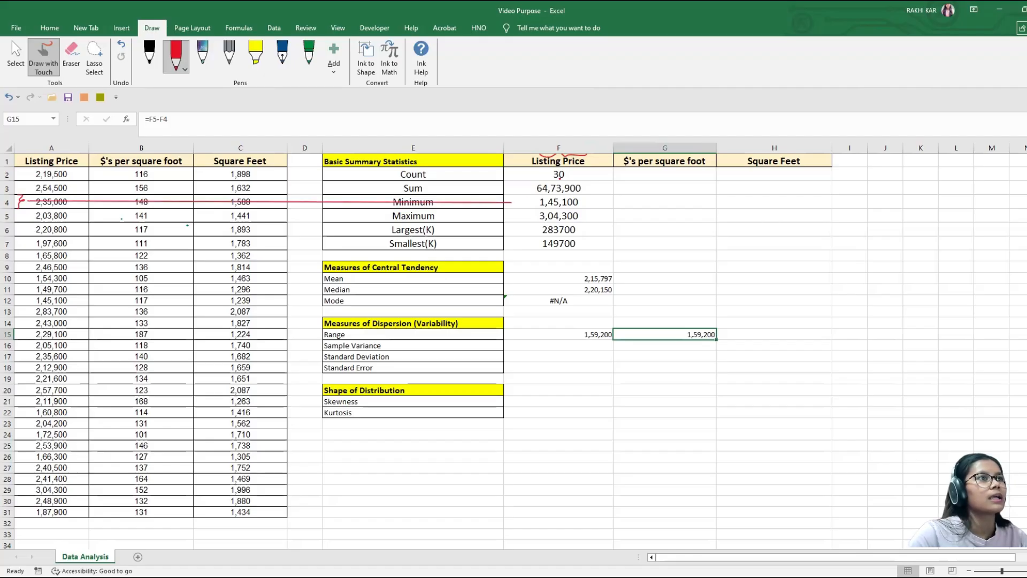
{"action": "left_click_drag", "start_coordinate": [594, 193], "coordinate": [520, 207]}
{"action": "left_click_drag", "start_coordinate": [607, 208], "coordinate": [620, 193]}
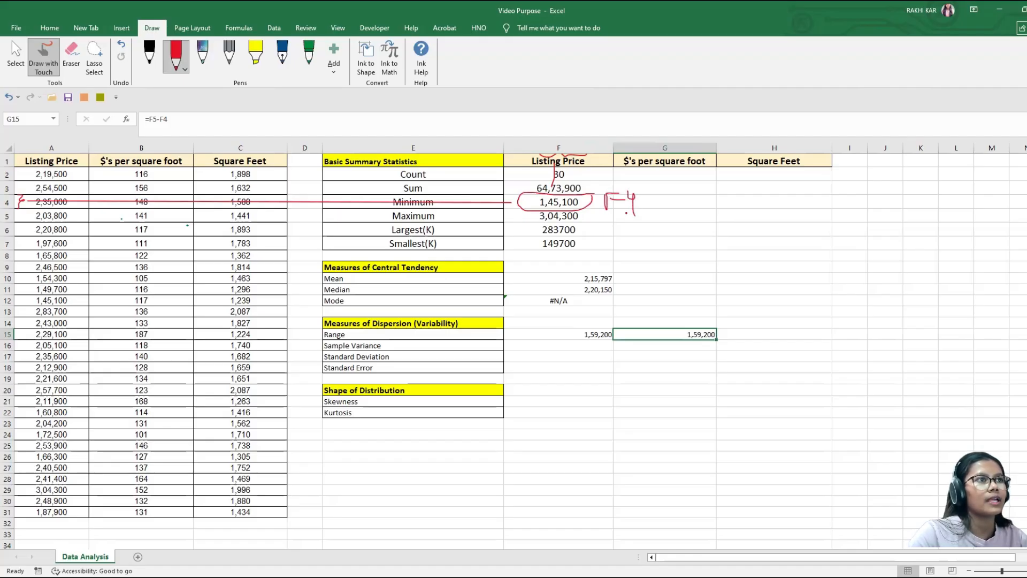
Step: Circle the Maximum value of the listing price in blue ink and handwrite the label F5 beside it
{"action": "left_click", "coordinate": [13, 216]}
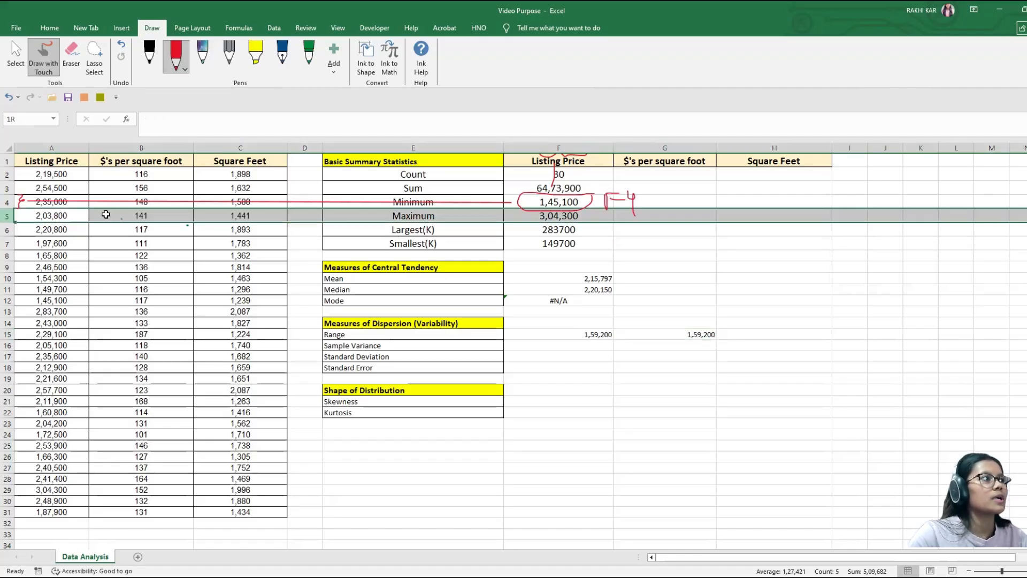
{"action": "left_click", "coordinate": [283, 54]}
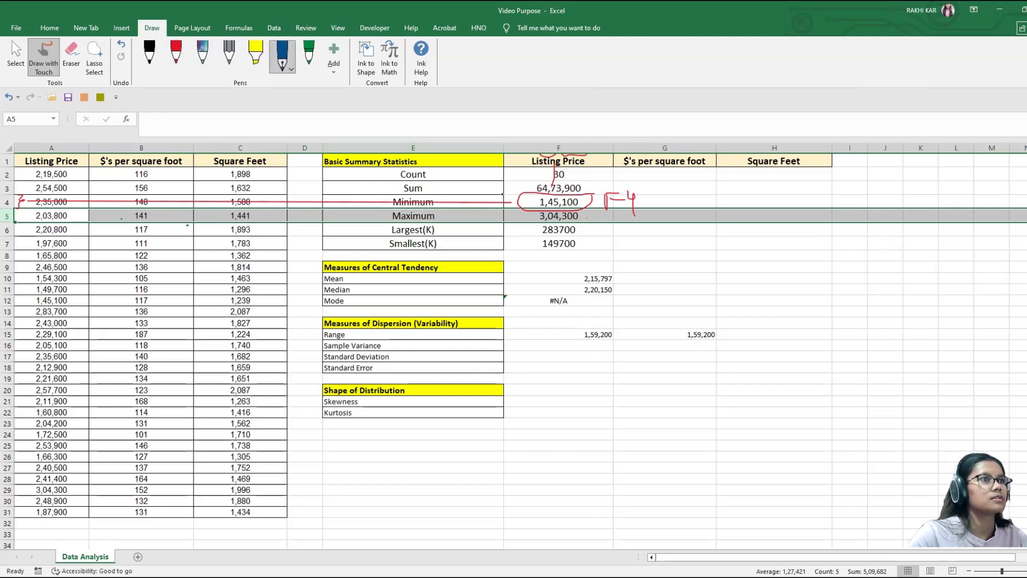
{"action": "mouse_move", "coordinate": [592, 223]}
{"action": "left_mouse_down"}
{"action": "mouse_move", "coordinate": [532, 204]}
{"action": "mouse_move", "coordinate": [562, 225]}
{"action": "mouse_move", "coordinate": [592, 212]}
{"action": "mouse_move", "coordinate": [633, 215]}
{"action": "mouse_move", "coordinate": [635, 227]}
{"action": "mouse_move", "coordinate": [653, 213]}
{"action": "left_mouse_up"}
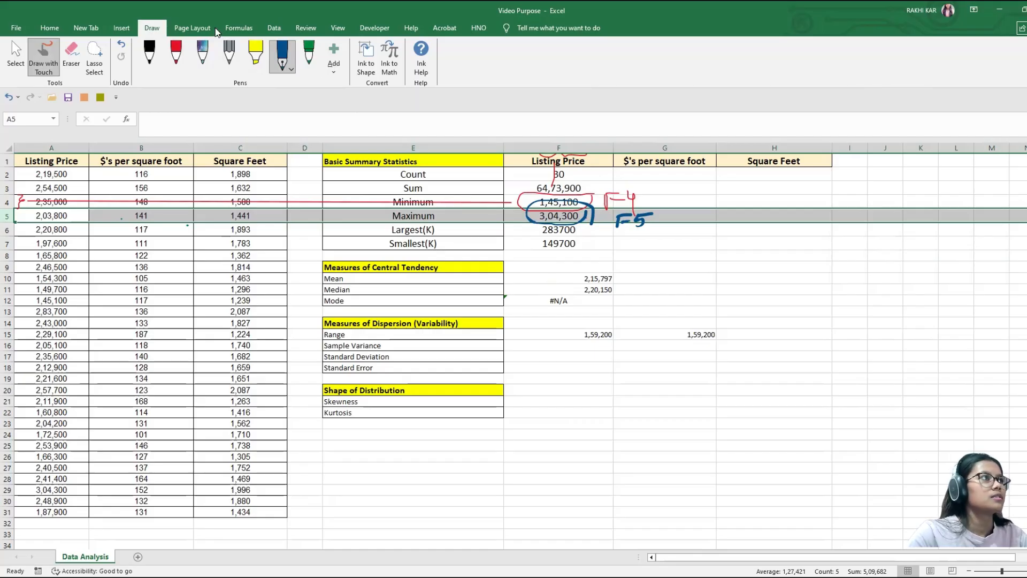
Step: Stop inking and delete the alternative range formula from cell G15
{"action": "left_click", "coordinate": [49, 28]}
{"action": "left_click", "coordinate": [665, 278]}
{"action": "left_click", "coordinate": [693, 335]}
{"action": "key", "text": "Delete"}
Step: Calculate the listing price sample variance in cell F16 with =VAR.S(A2:A31) and recheck the formula
{"action": "left_click", "coordinate": [583, 346]}
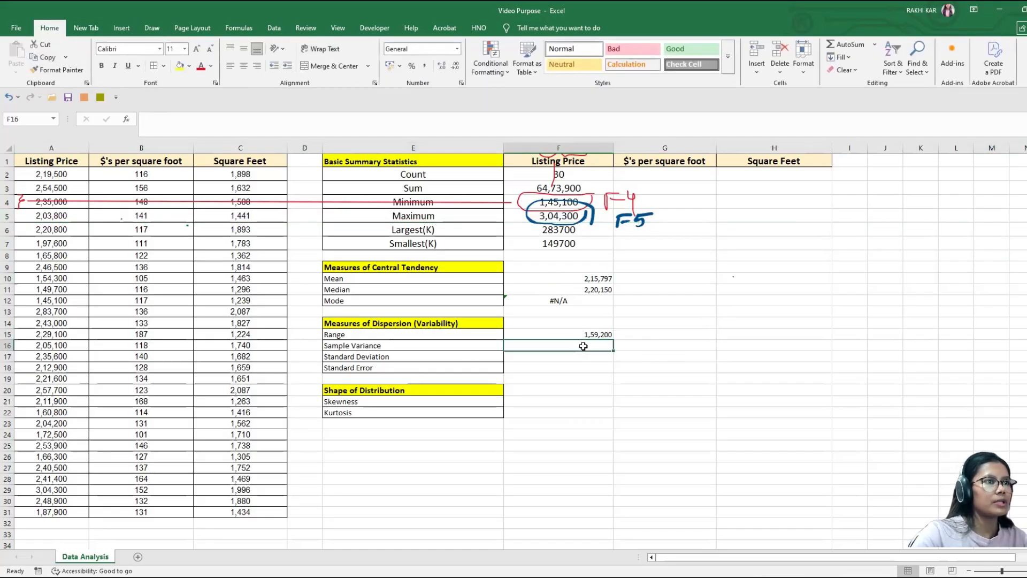
{"action": "type", "text": "="}
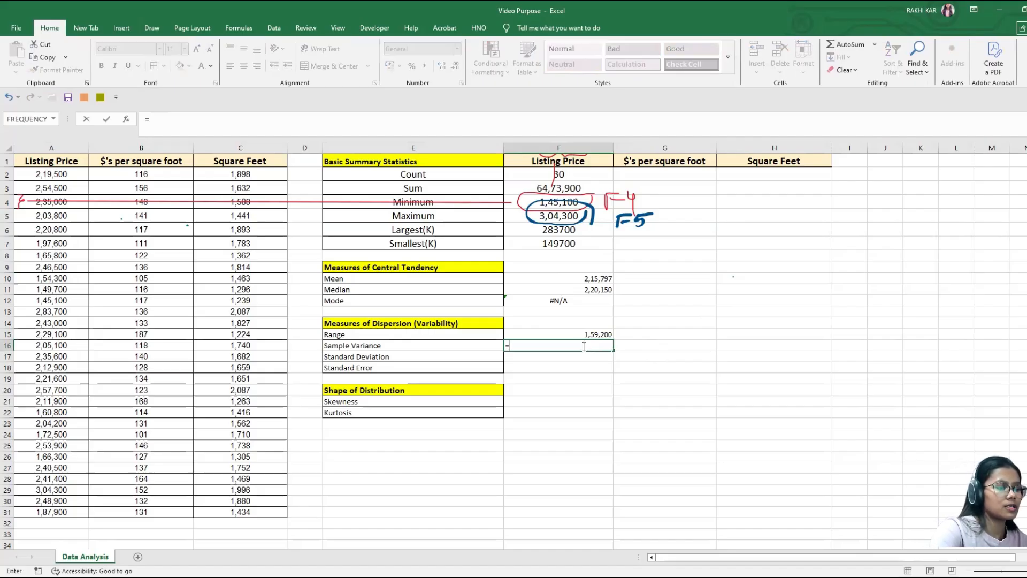
{"action": "type", "text": "va"}
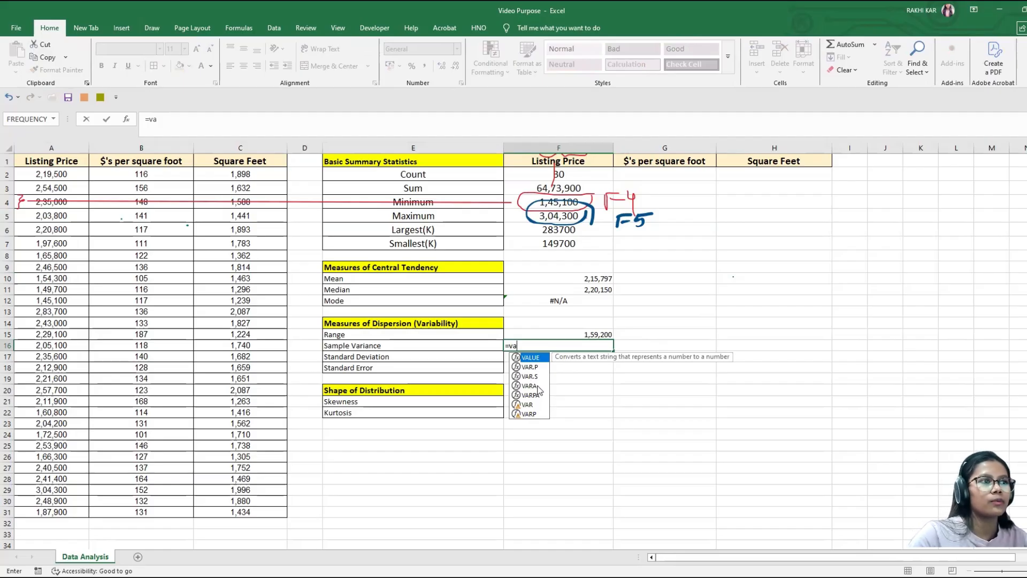
{"action": "type", "text": "r"}
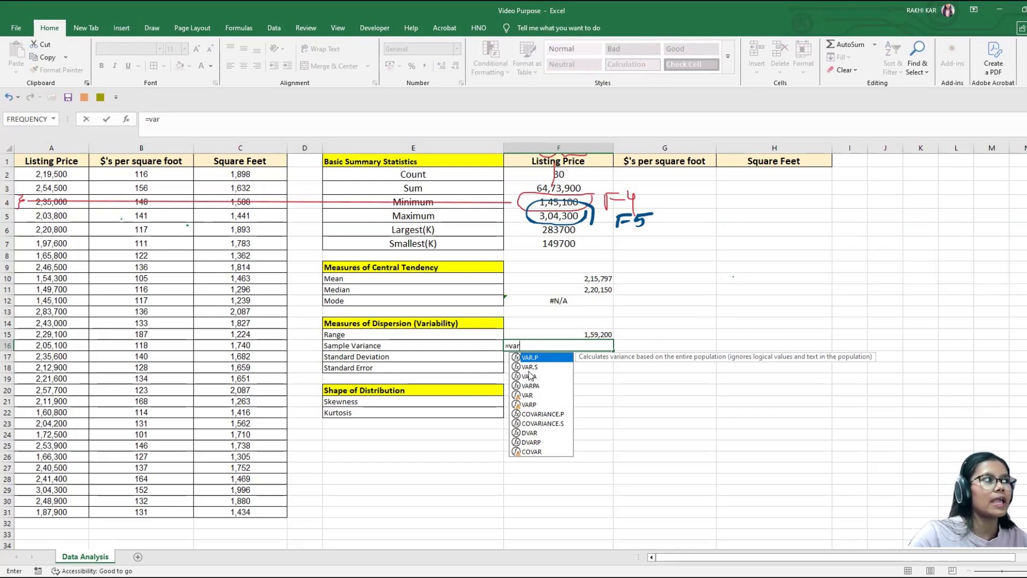
{"action": "left_click", "coordinate": [532, 368]}
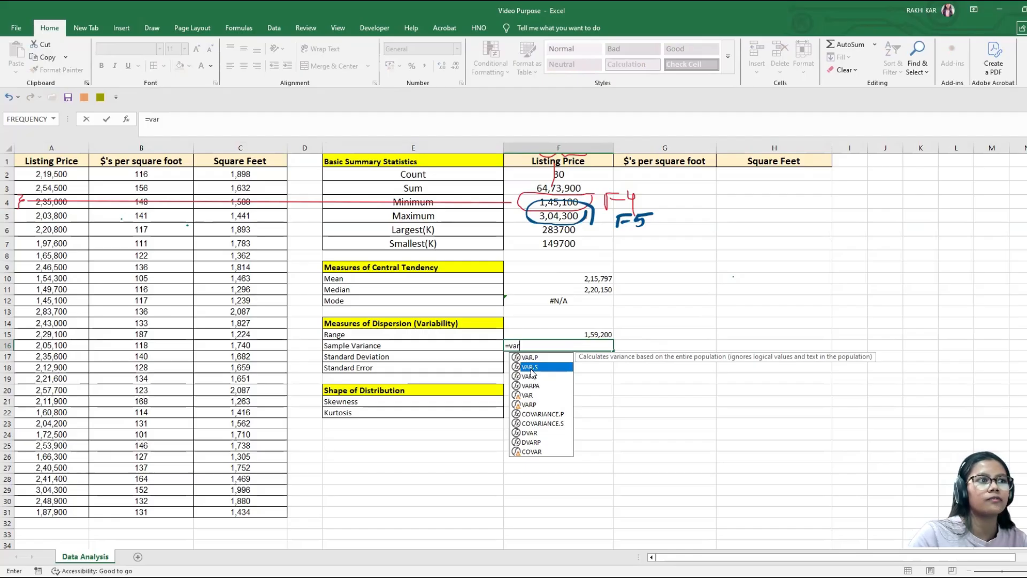
{"action": "double_click", "coordinate": [531, 369]}
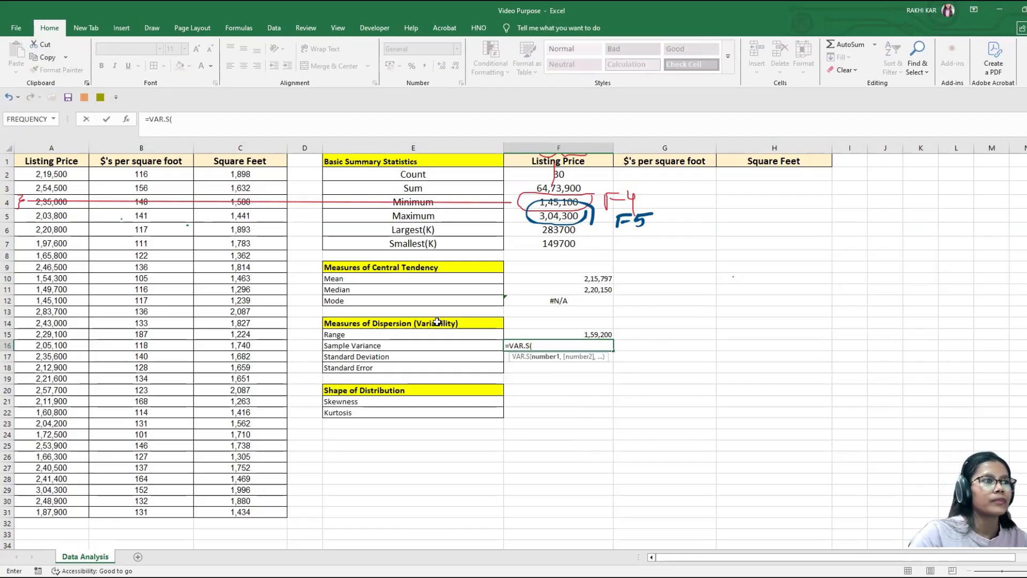
{"action": "left_click", "coordinate": [58, 173]}
{"action": "key", "text": "ctrl+shift+Down"}
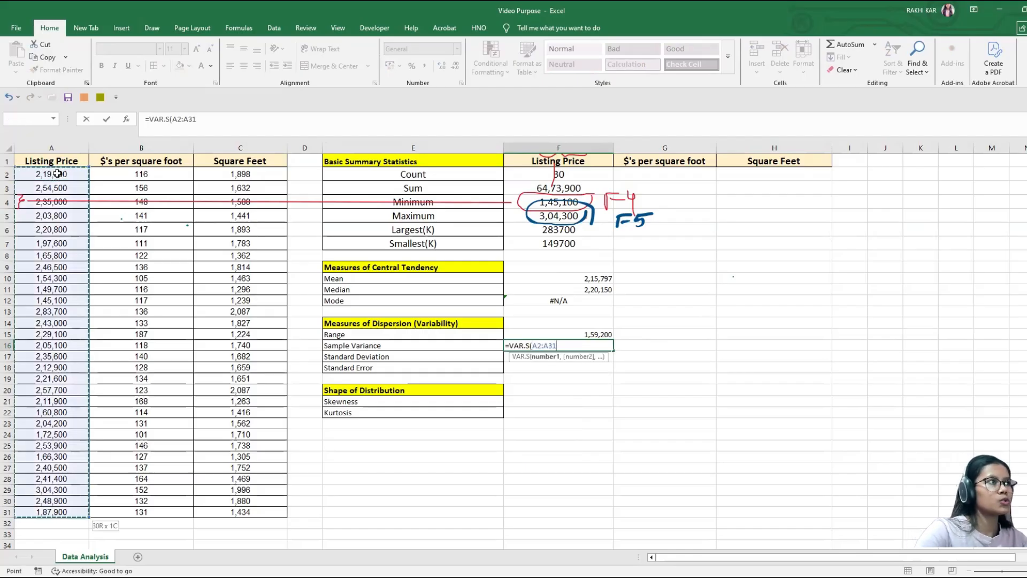
{"action": "type", "text": ")"}
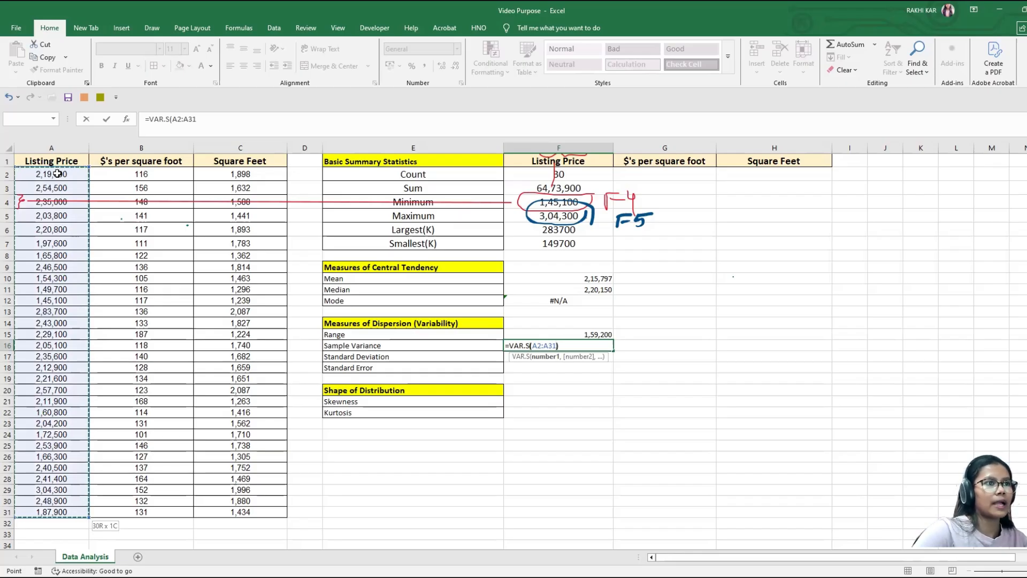
{"action": "key", "text": "Return"}
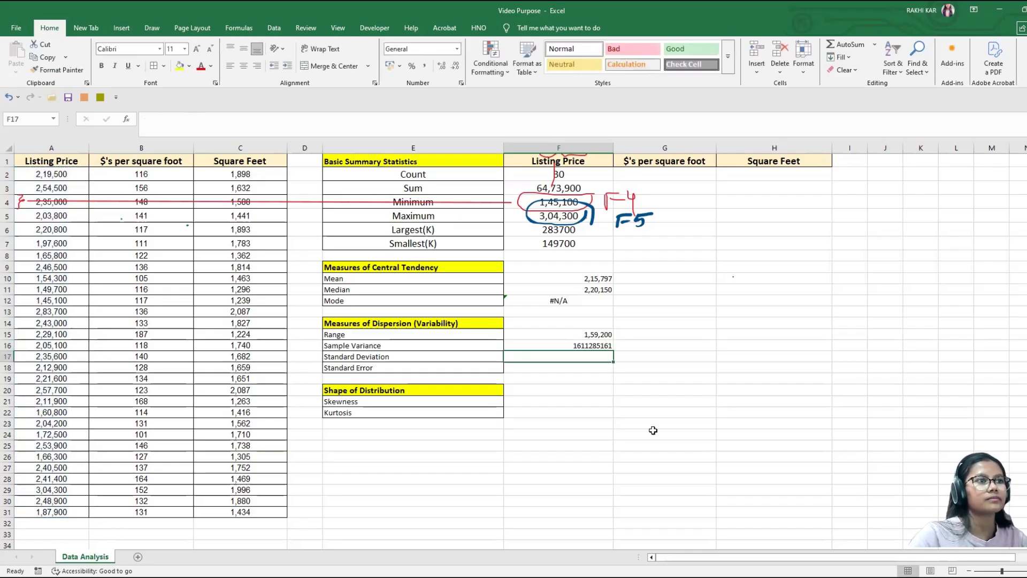
{"action": "left_click", "coordinate": [571, 346]}
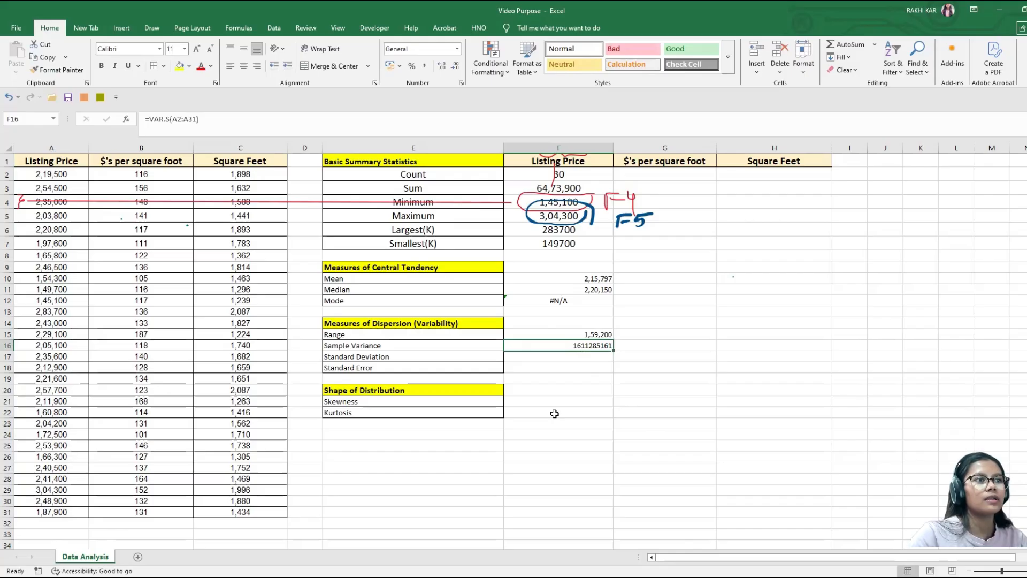
Step: Calculate the listing price standard deviation in cell F17 with =STDEV.S(A2:A31)
{"action": "left_click", "coordinate": [569, 360]}
{"action": "type", "text": "="}
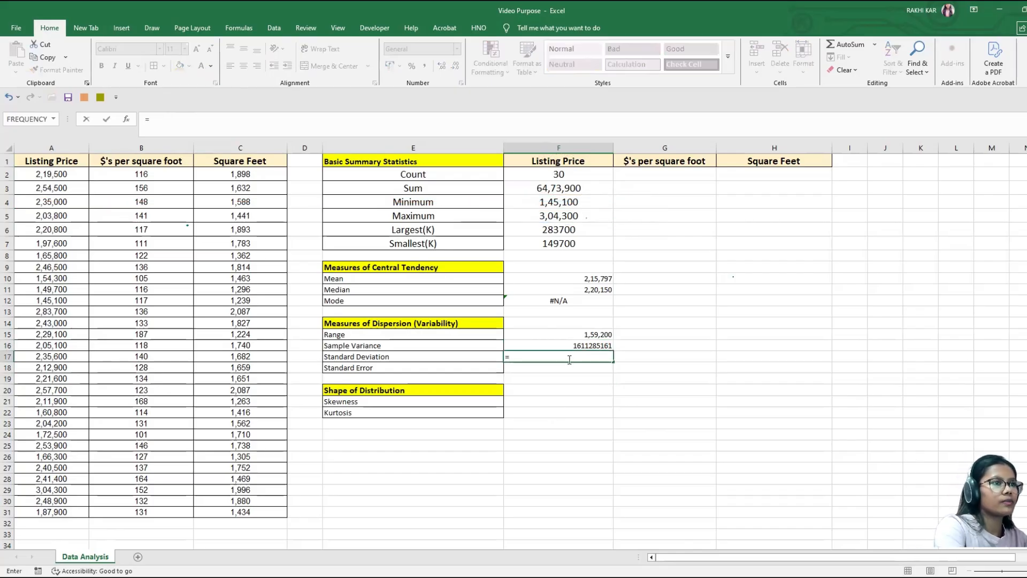
{"action": "type", "text": "std"}
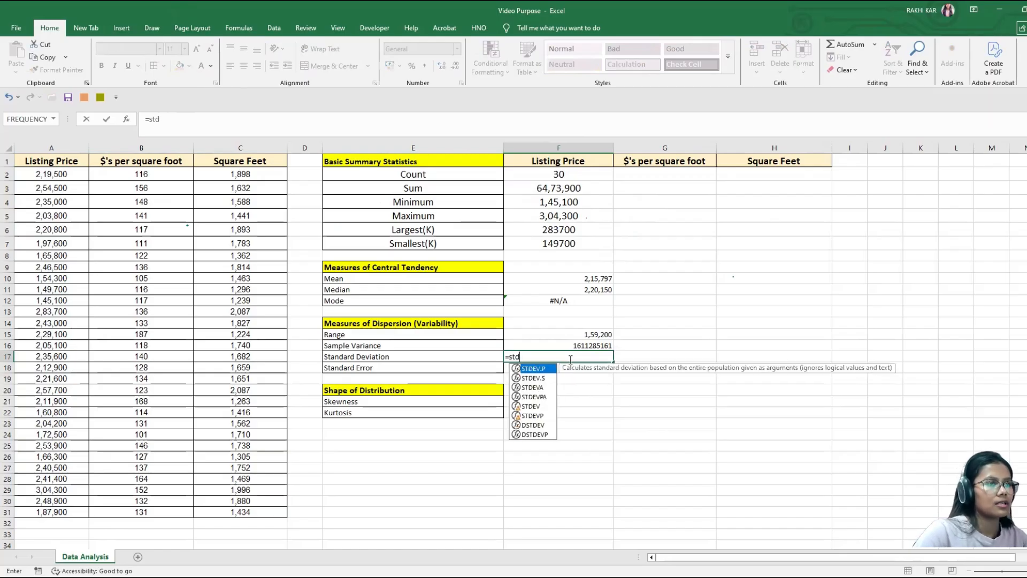
{"action": "left_click", "coordinate": [543, 379]}
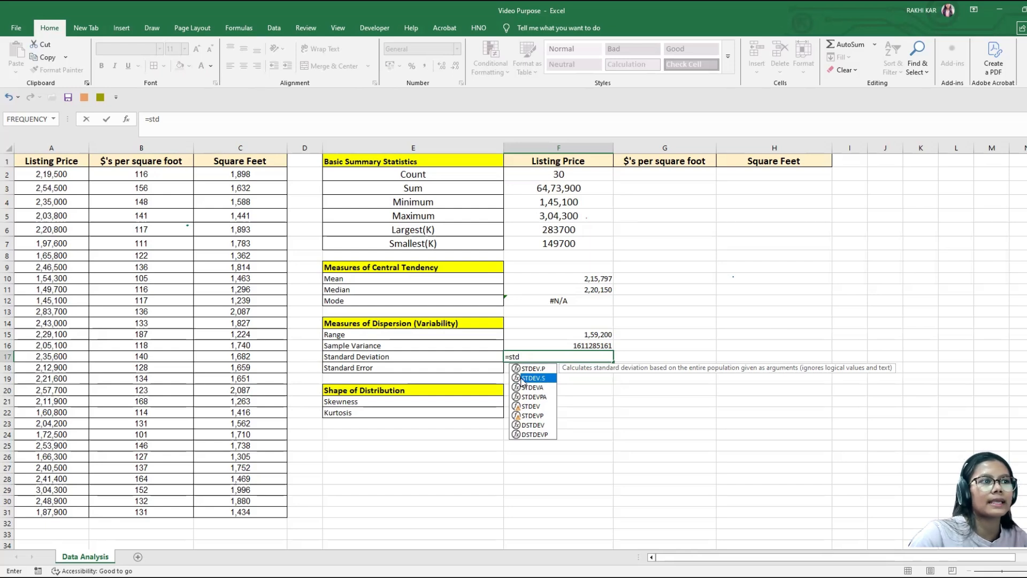
{"action": "double_click", "coordinate": [535, 380]}
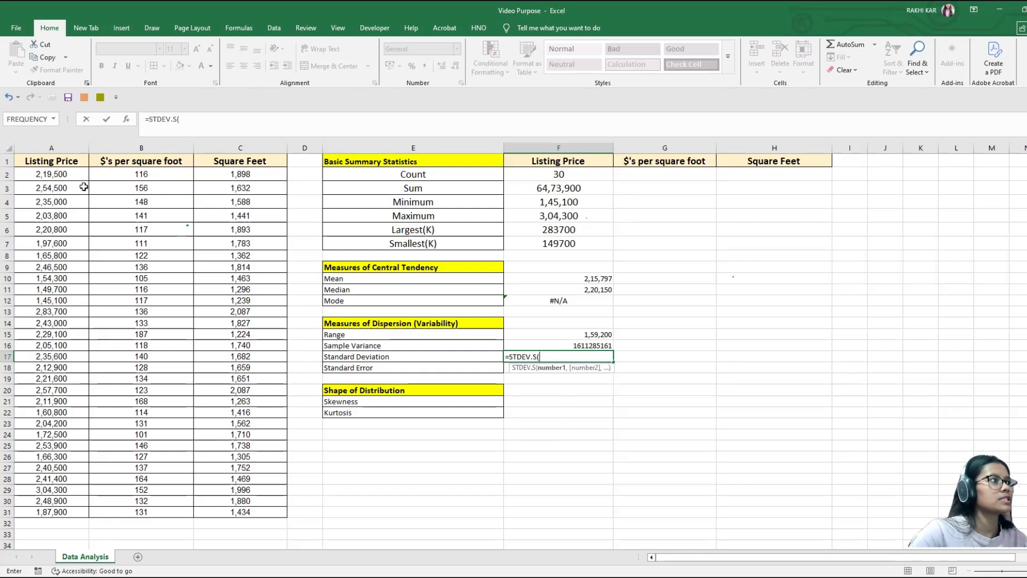
{"action": "left_click", "coordinate": [62, 175]}
{"action": "key", "text": "ctrl+shift+Down"}
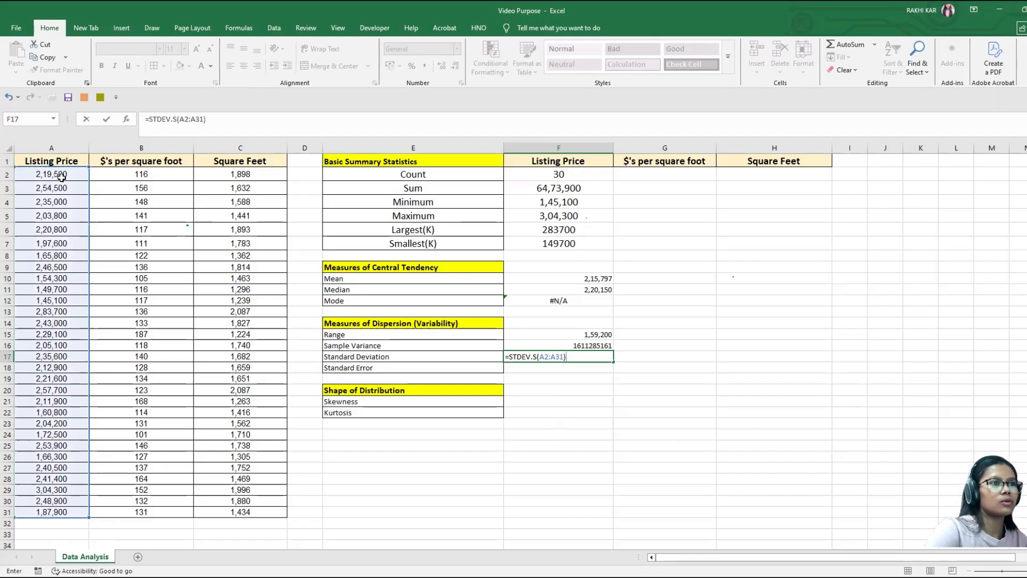
{"action": "key", "text": "Return"}
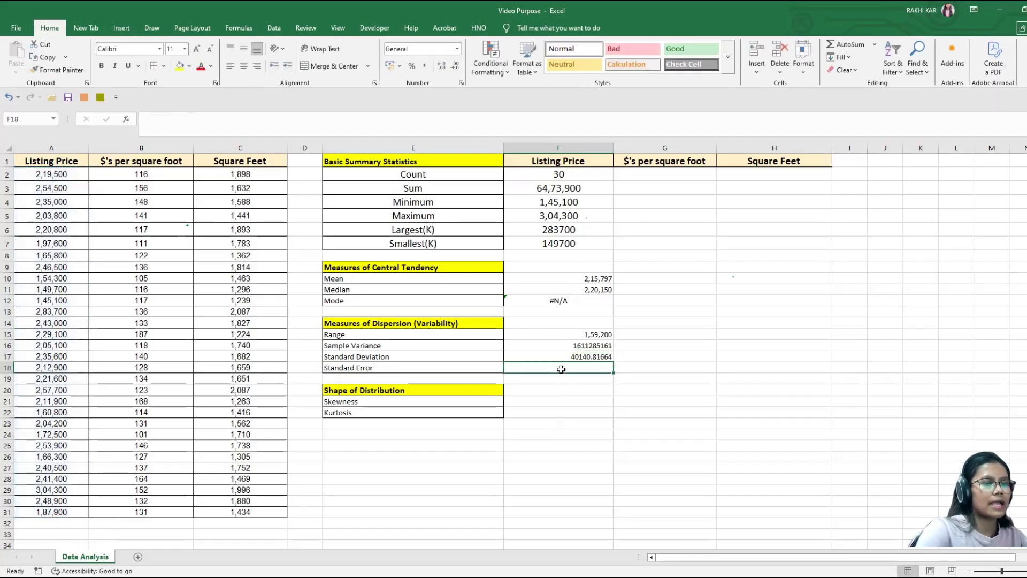
Step: Calculate the listing price standard error in cell F18 with =F17/SQRT(F2) and recheck the dispersion formulas in F18, F17 and F16
{"action": "type", "text": "="}
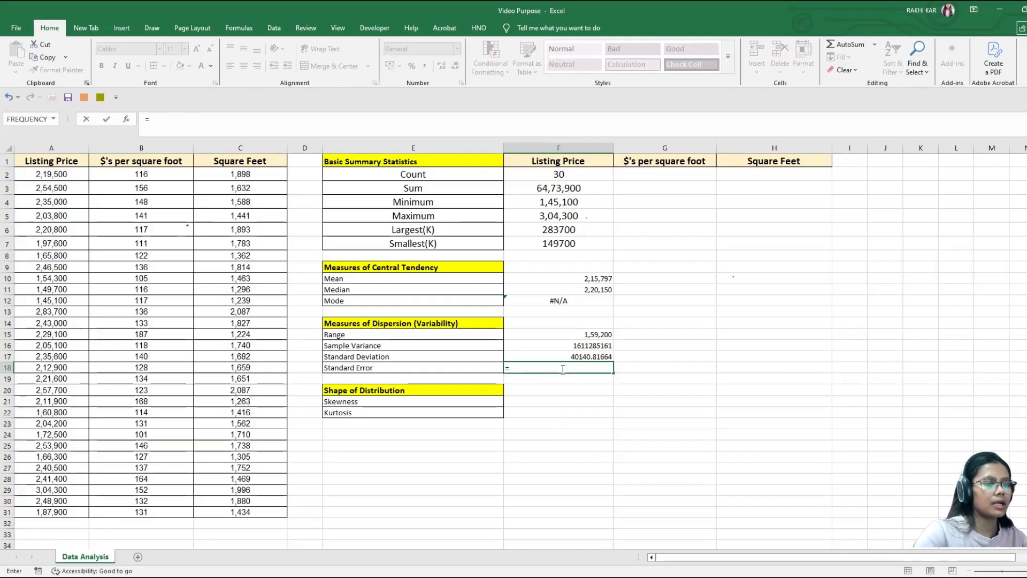
{"action": "left_click", "coordinate": [585, 356]}
{"action": "type", "text": "/"}
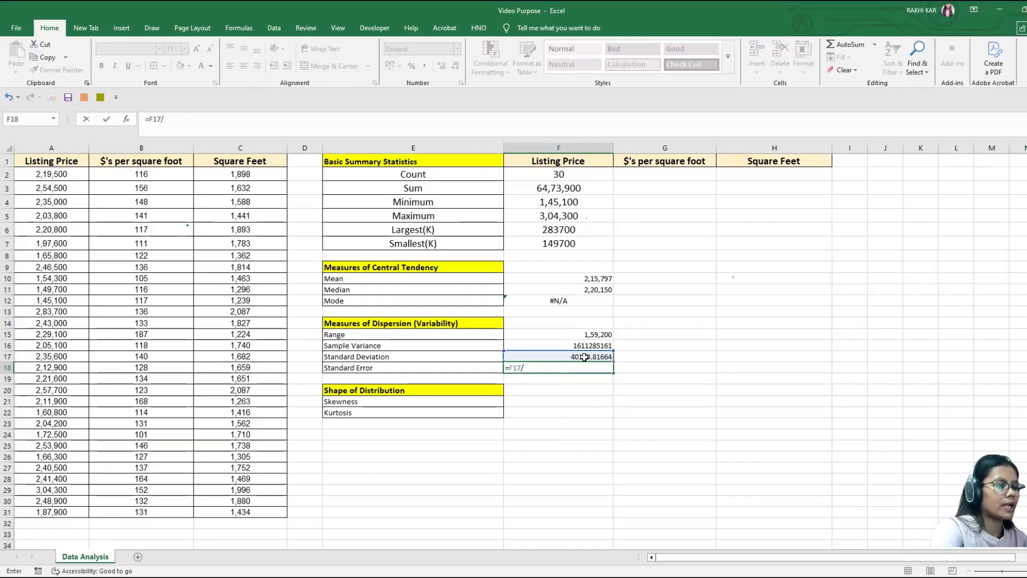
{"action": "type", "text": "SQRT"}
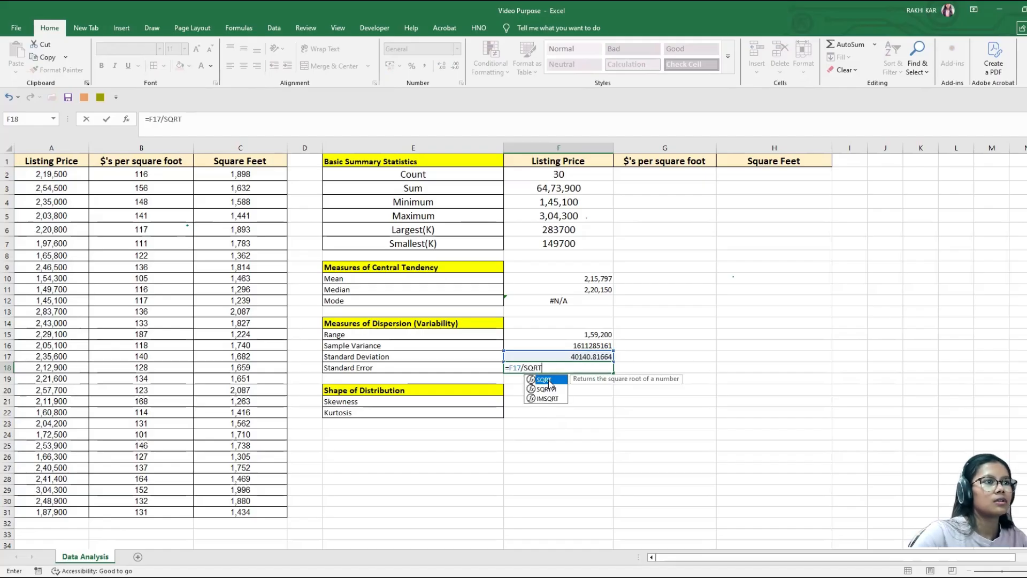
{"action": "type", "text": "("}
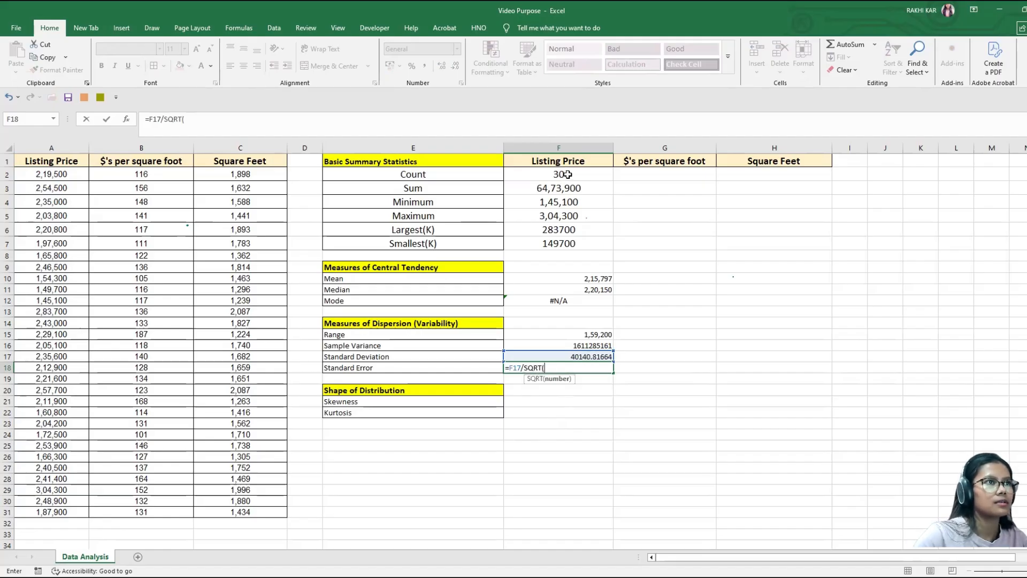
{"action": "left_click", "coordinate": [568, 174]}
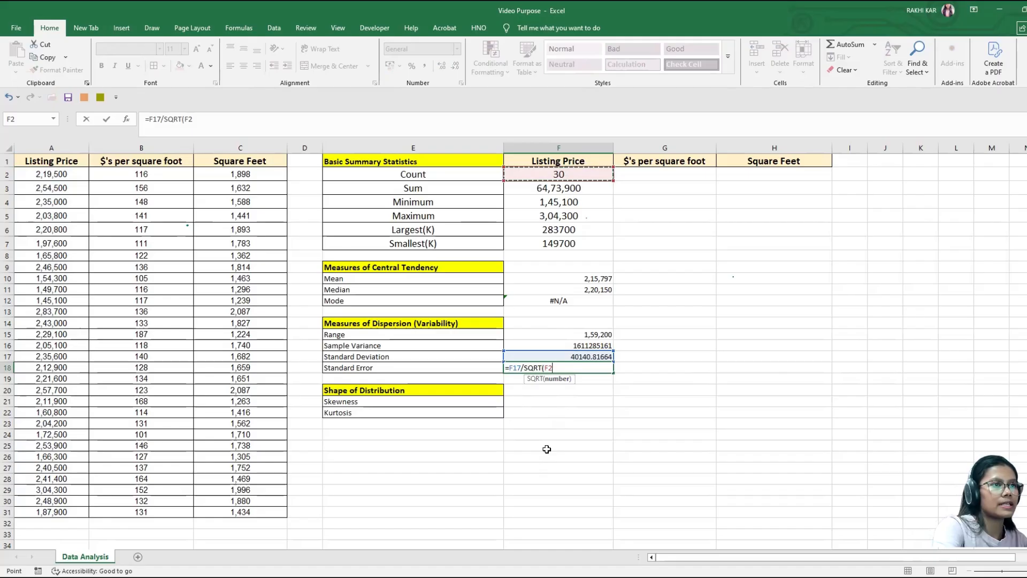
{"action": "type", "text": ")"}
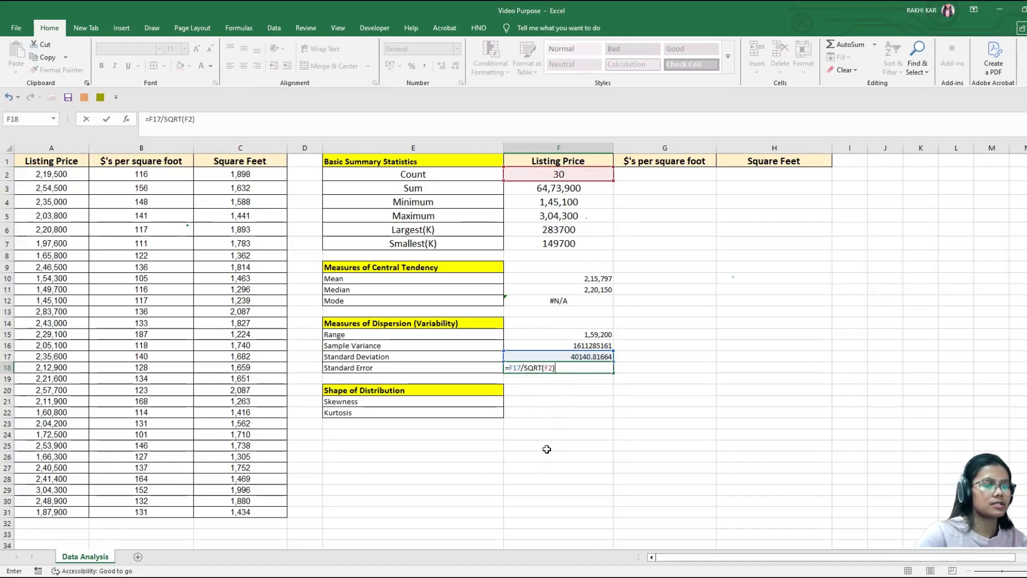
{"action": "key", "text": "Return"}
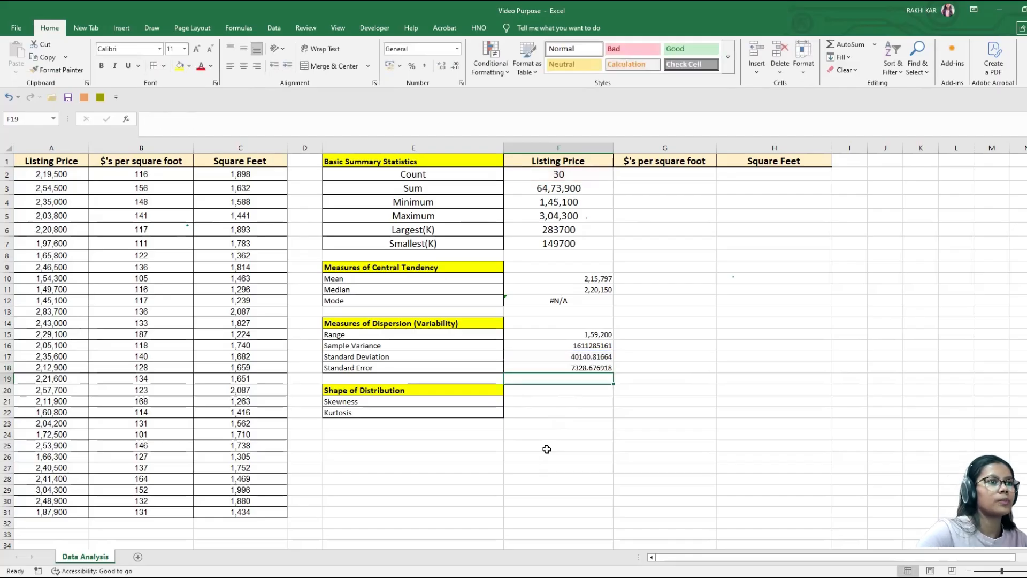
{"action": "left_click", "coordinate": [565, 369]}
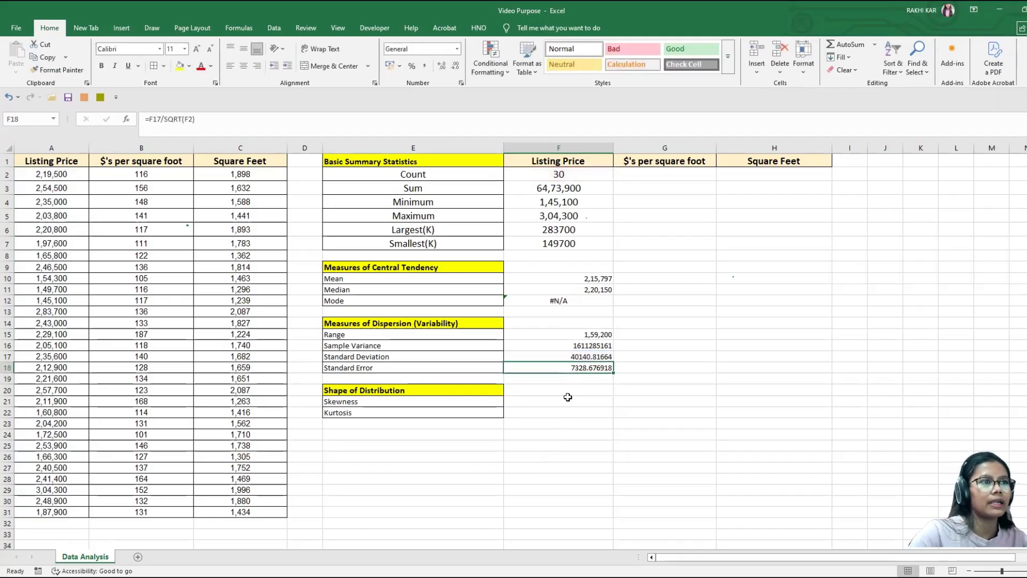
{"action": "left_click", "coordinate": [587, 358]}
{"action": "left_click", "coordinate": [556, 345]}
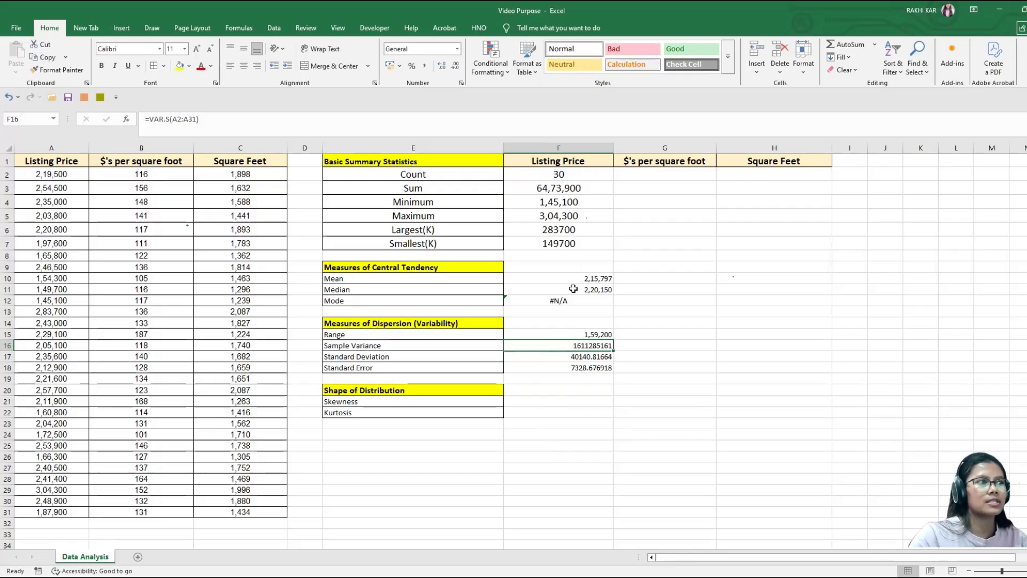
Step: Calculate the listing price skewness in cell F21 with =SKEW(A2:A31) and recheck the cell
{"action": "left_click", "coordinate": [561, 403]}
{"action": "type", "text": "="}
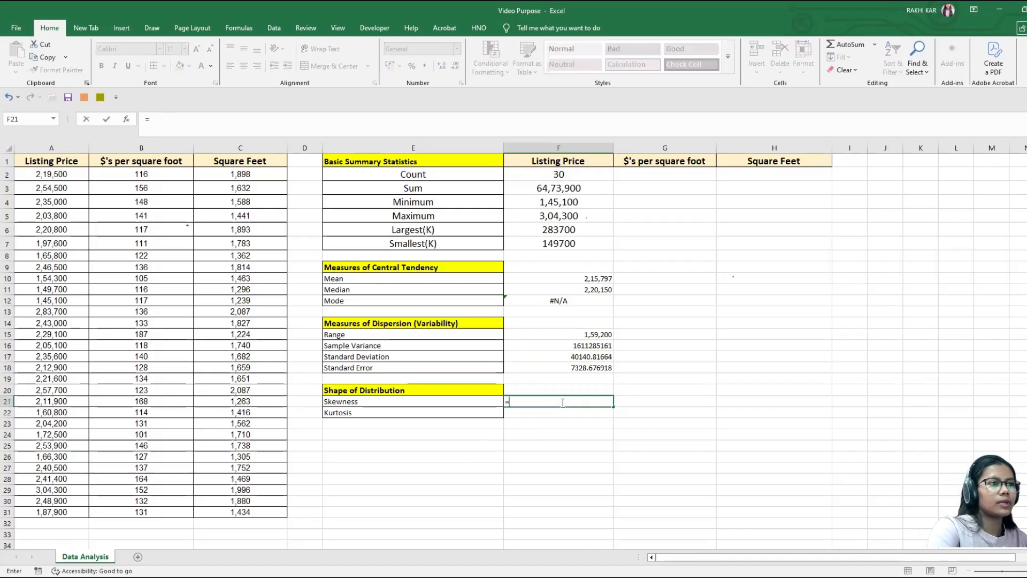
{"action": "type", "text": "sk"}
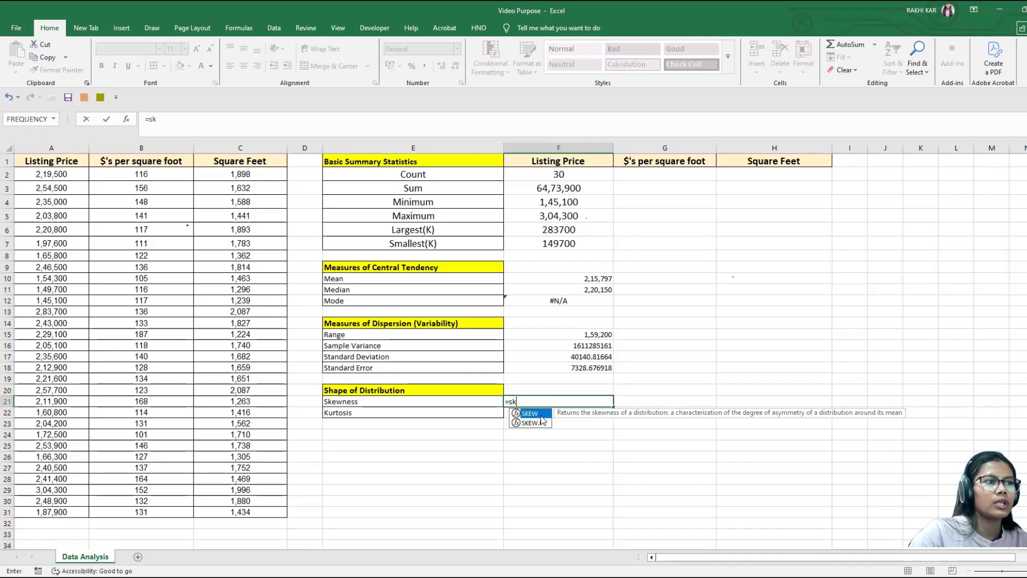
{"action": "key", "text": "Tab"}
{"action": "left_click", "coordinate": [48, 173]}
{"action": "key", "text": "ctrl+shift+Down"}
{"action": "type", "text": ")"}
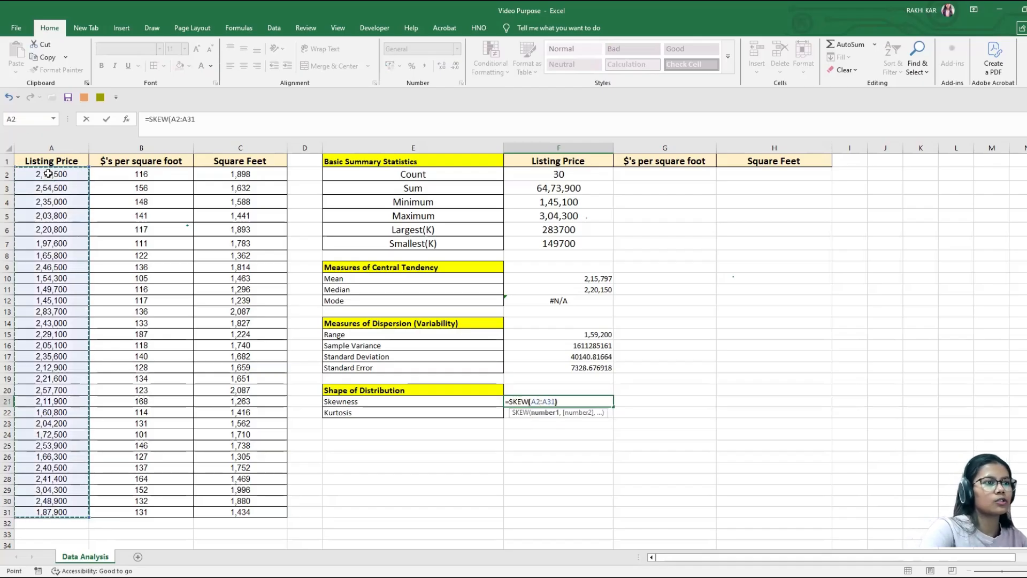
{"action": "key", "text": "Return"}
{"action": "left_click", "coordinate": [579, 402]}
Step: Calculate the listing price kurtosis in cell F22 with =KURT(A2:A31) and recheck both shape statistics
{"action": "left_click", "coordinate": [575, 412]}
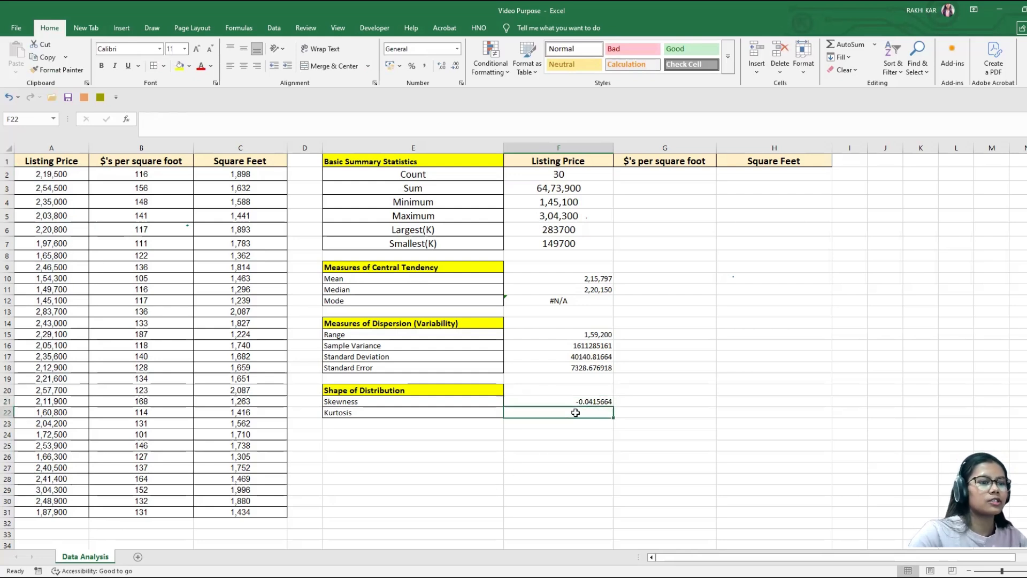
{"action": "type", "text": "=ku"}
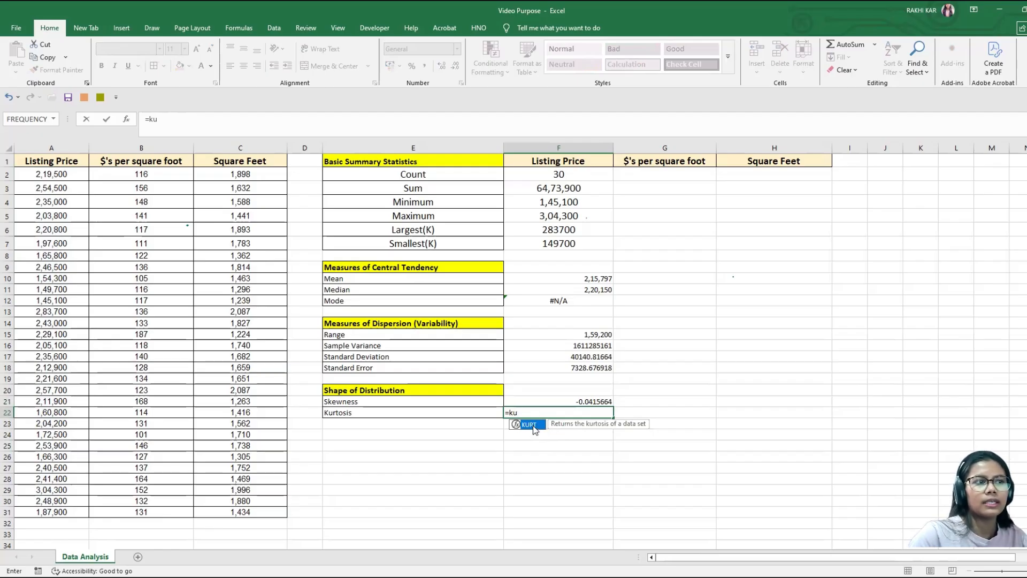
{"action": "key", "text": "Tab"}
{"action": "left_click", "coordinate": [45, 175]}
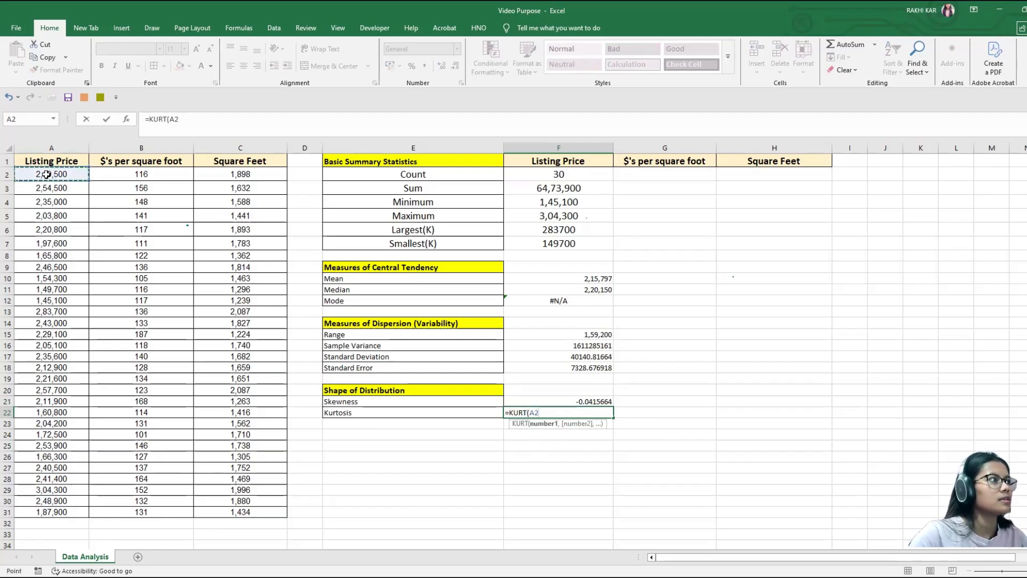
{"action": "key", "text": "ctrl+shift+Down"}
{"action": "type", "text": ")"}
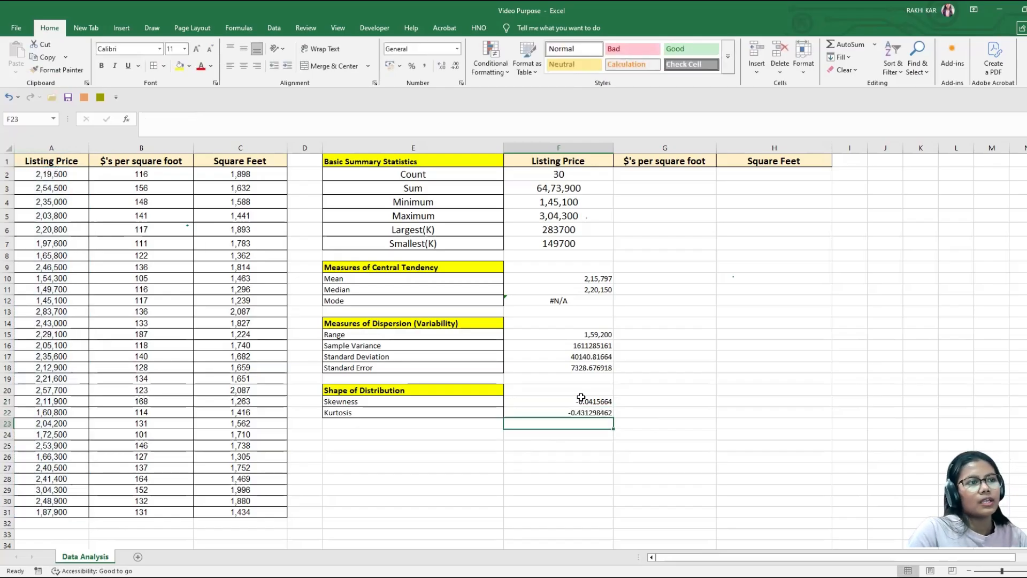
{"action": "left_click", "coordinate": [580, 401]}
{"action": "left_click", "coordinate": [568, 414]}
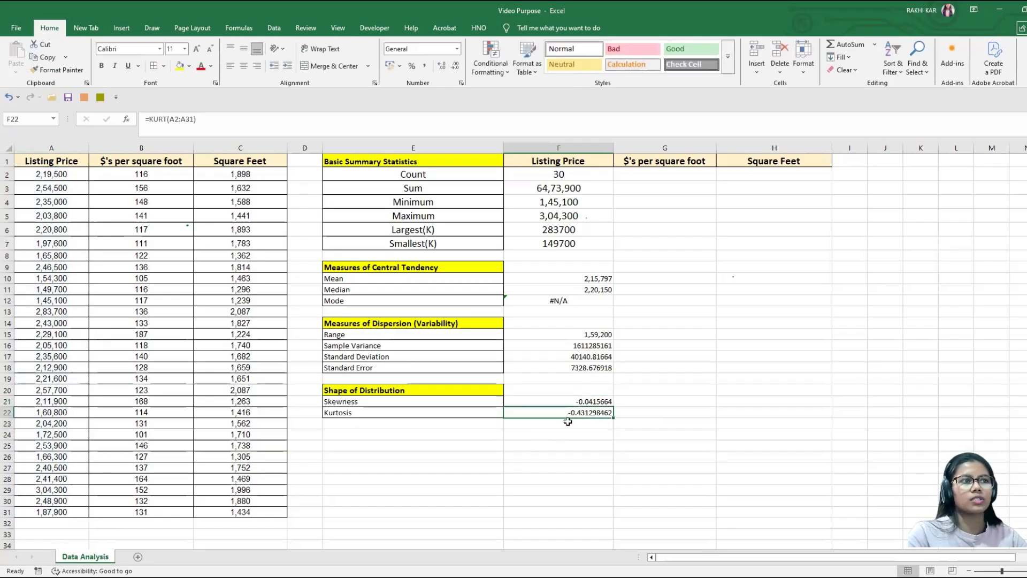
Step: Copy the formatting of the Count value in F2 to the listing price results in F8:F22
{"action": "left_click", "coordinate": [582, 178]}
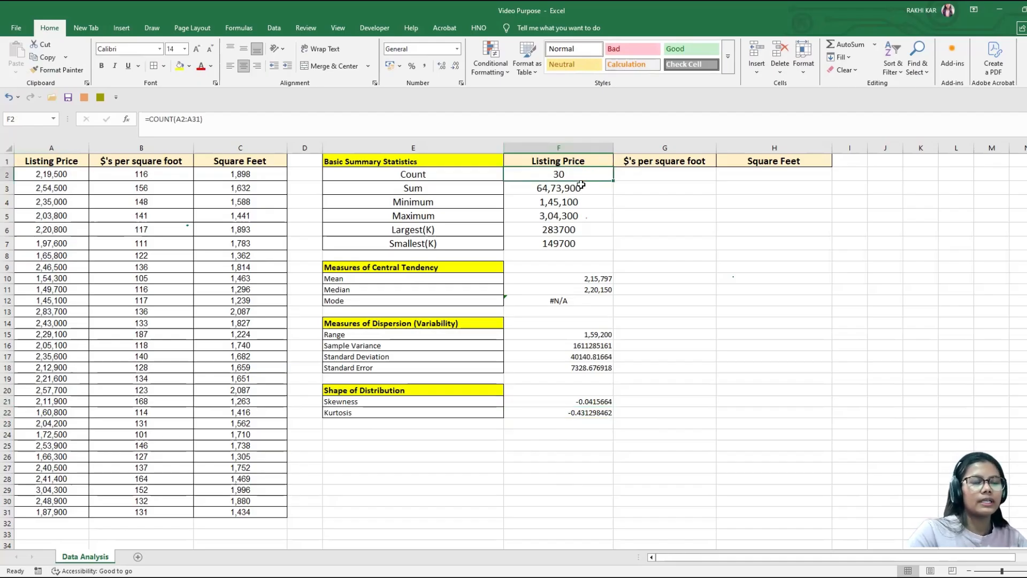
{"action": "left_click", "coordinate": [58, 69]}
{"action": "mouse_move", "coordinate": [588, 255]}
{"action": "left_mouse_down"}
{"action": "mouse_move", "coordinate": [592, 424]}
{"action": "mouse_move", "coordinate": [590, 412]}
{"action": "left_mouse_up"}
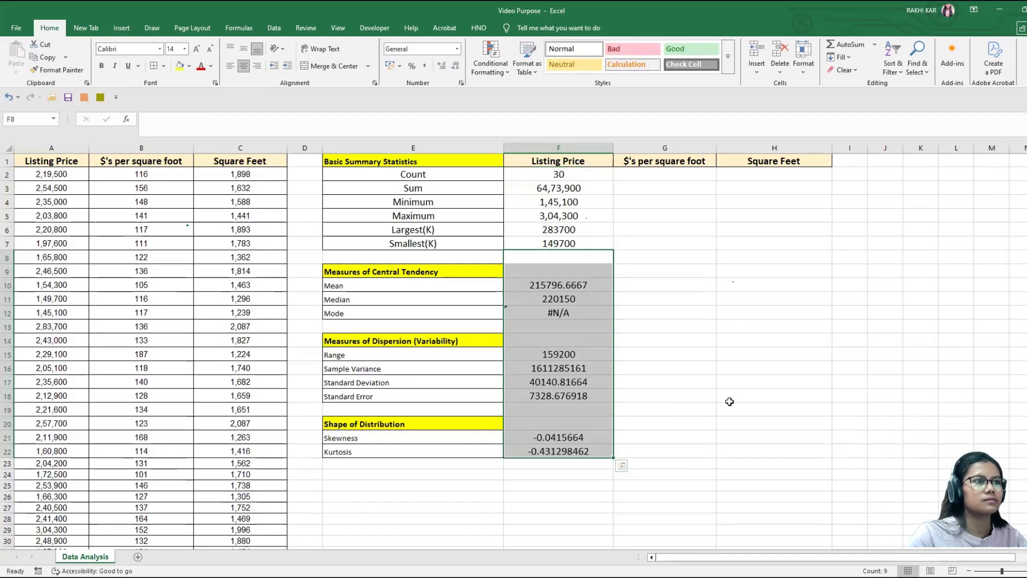
{"action": "left_click", "coordinate": [730, 401]}
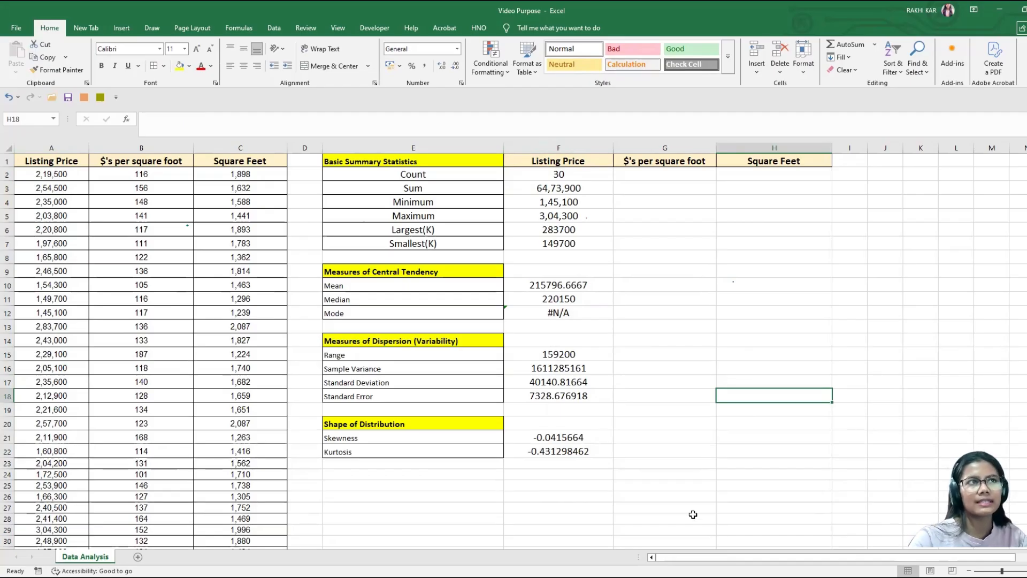
Step: Open the Excel Add-ins manager from the program options and make sure the Analysis ToolPak add-in is enabled
{"action": "left_click", "coordinate": [273, 29]}
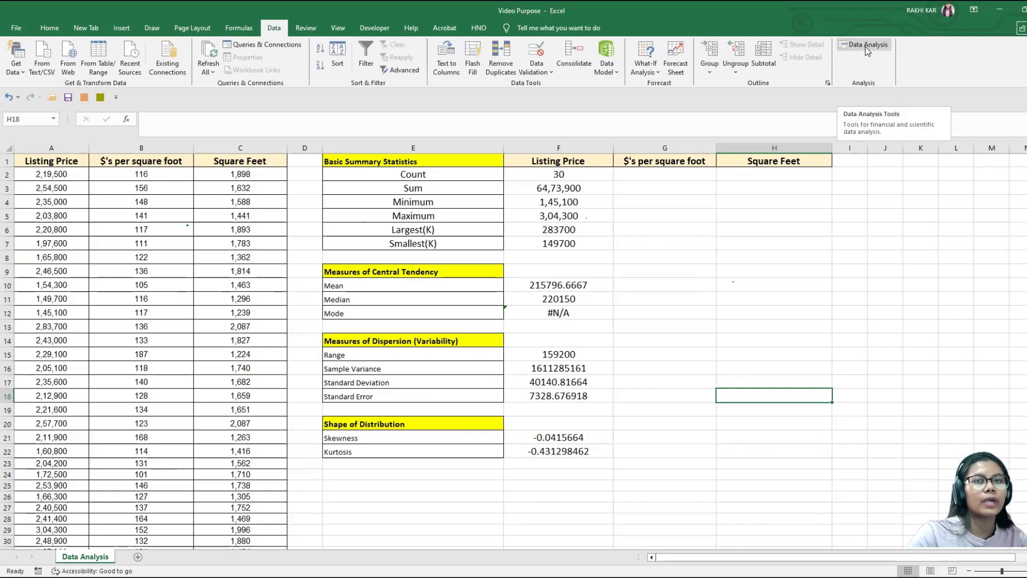
{"action": "left_click", "coordinate": [16, 28]}
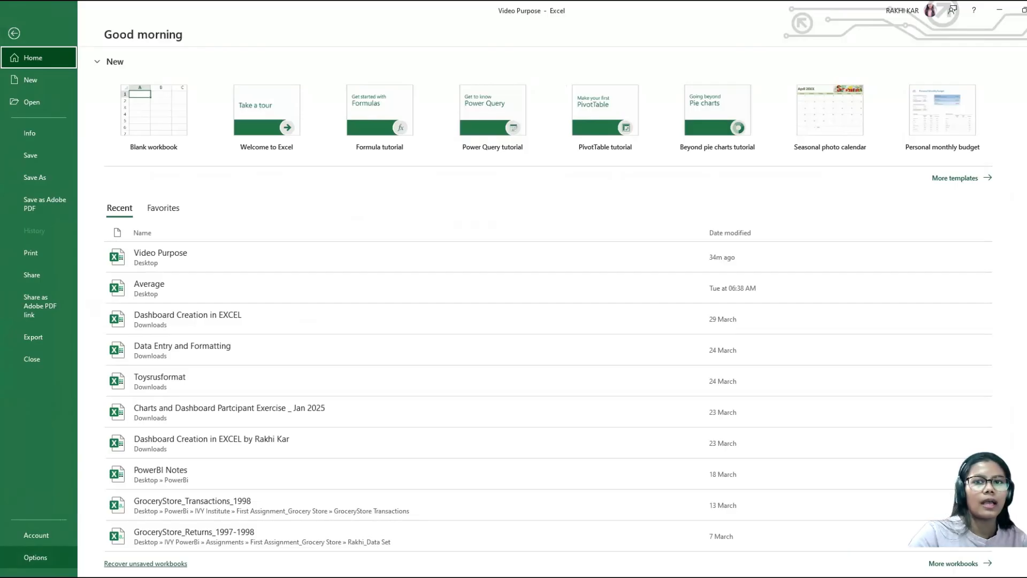
{"action": "key", "text": "Escape"}
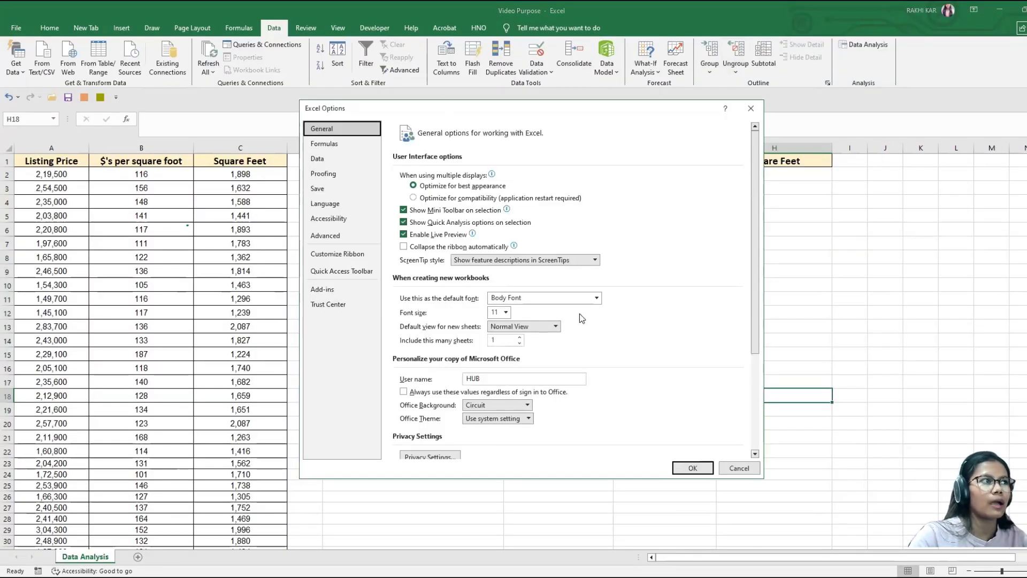
{"action": "left_click", "coordinate": [340, 292]}
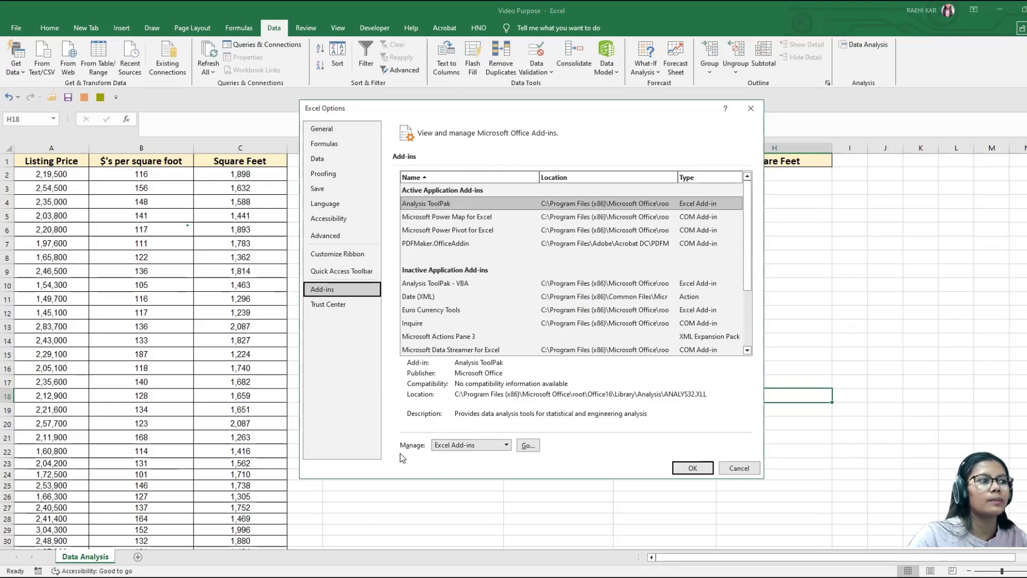
{"action": "left_click", "coordinate": [527, 446]}
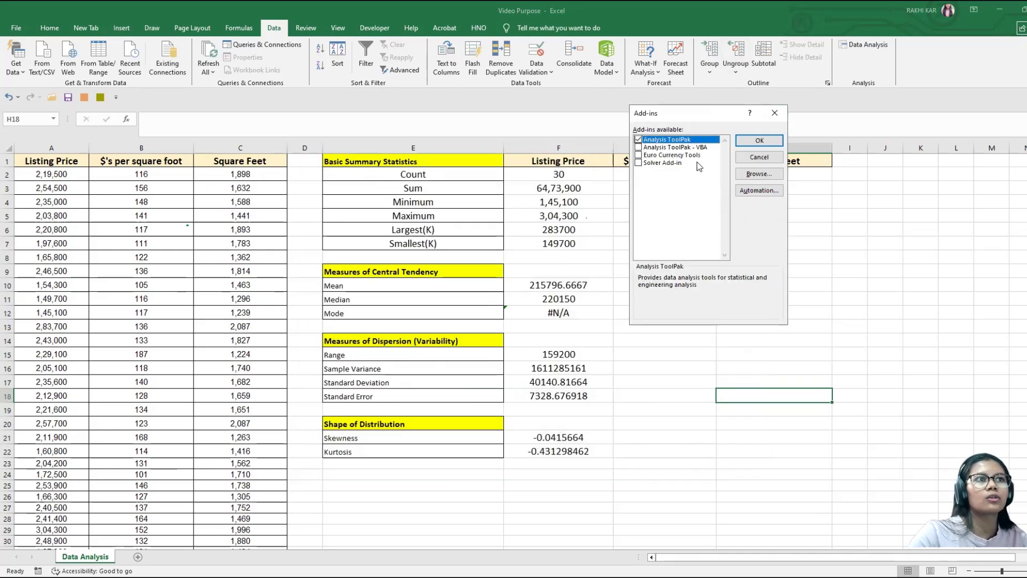
{"action": "left_click", "coordinate": [639, 140]}
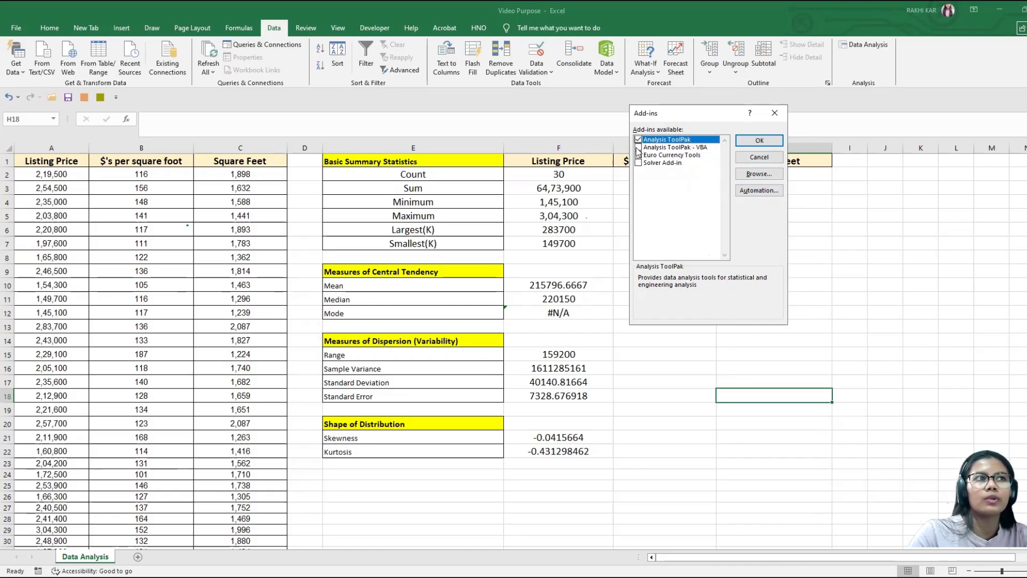
{"action": "left_click", "coordinate": [764, 143]}
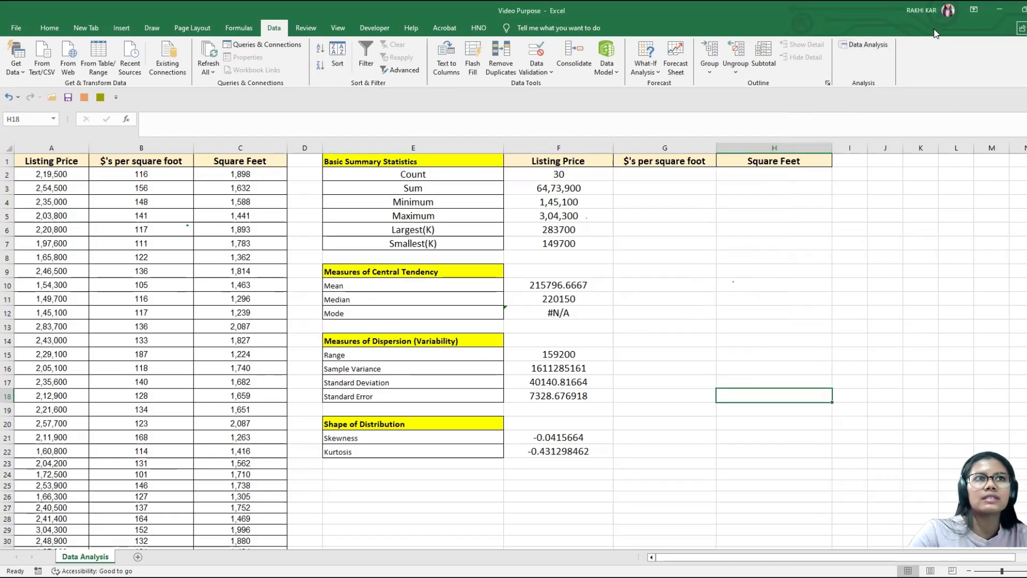
Step: Look through the available Data Analysis tools, from Anova to z-Test, and open Descriptive Statistics
{"action": "left_click", "coordinate": [861, 47]}
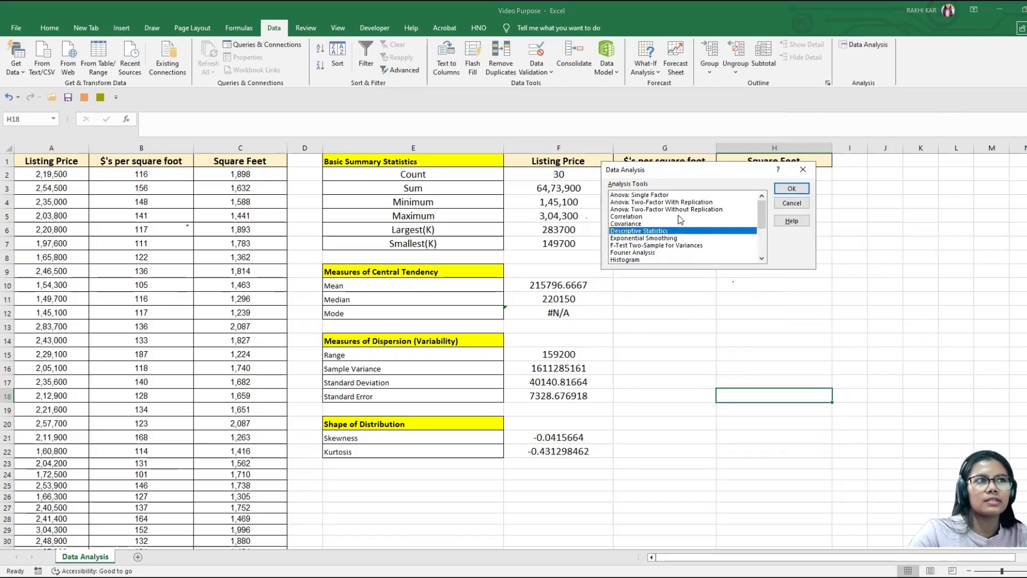
{"action": "left_click", "coordinate": [655, 195]}
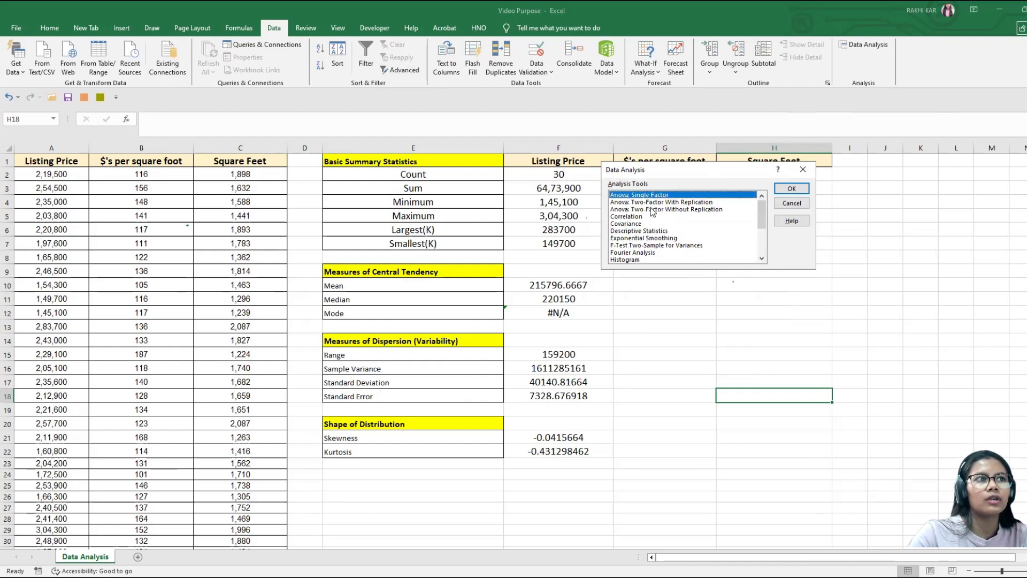
{"action": "left_click", "coordinate": [631, 217]}
{"action": "key", "text": "Down"}
{"action": "key", "text": "Down"}
{"action": "key", "text": "Down"}
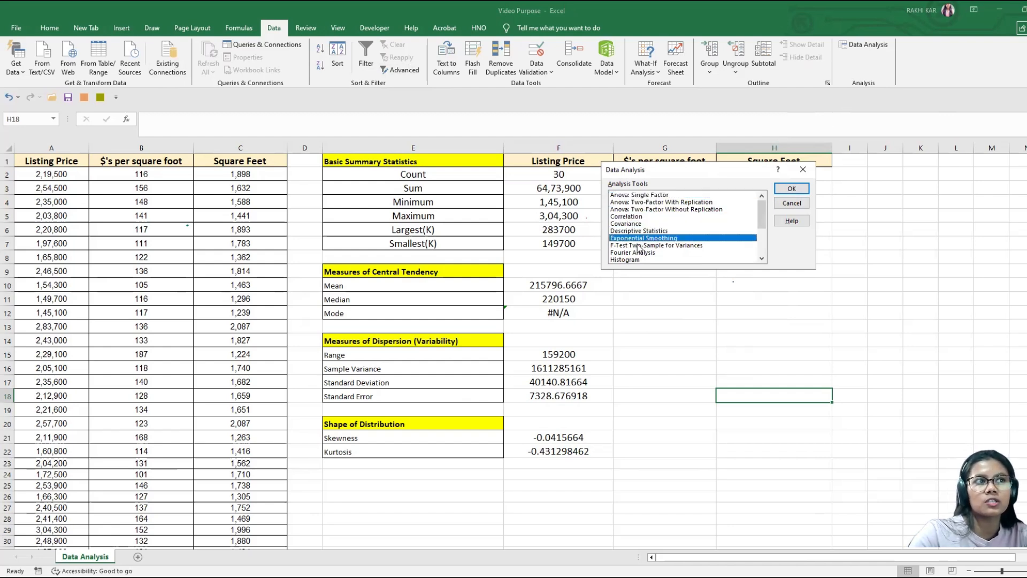
{"action": "scroll", "coordinate": [639, 248], "scroll_direction": "down", "scroll_amount": 1}
{"action": "key", "text": "Down"}
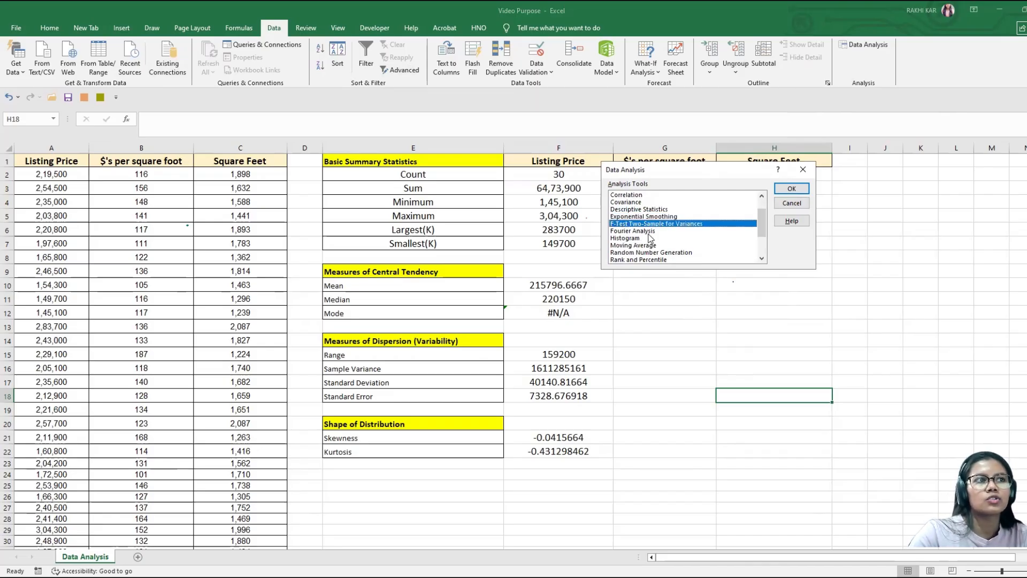
{"action": "left_click", "coordinate": [631, 239]}
{"action": "scroll", "coordinate": [631, 241], "scroll_direction": "down", "scroll_amount": 2}
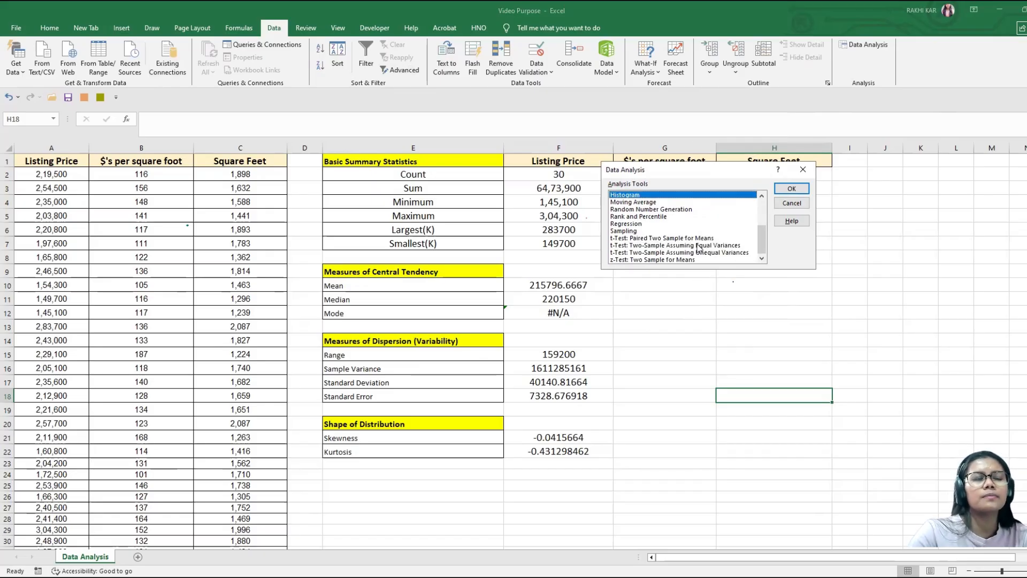
{"action": "scroll", "coordinate": [699, 246], "scroll_direction": "up", "scroll_amount": 3}
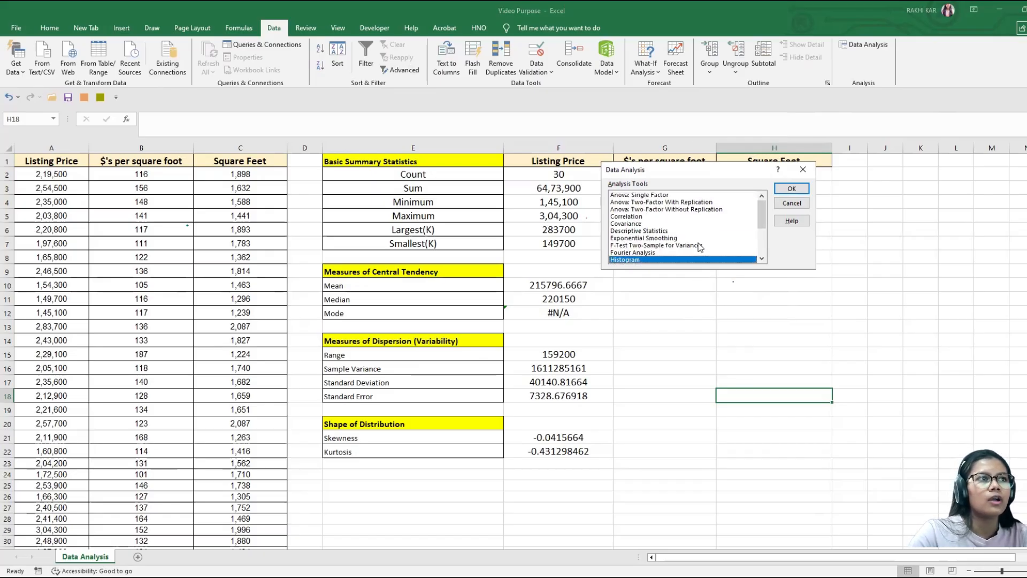
{"action": "left_click", "coordinate": [639, 231]}
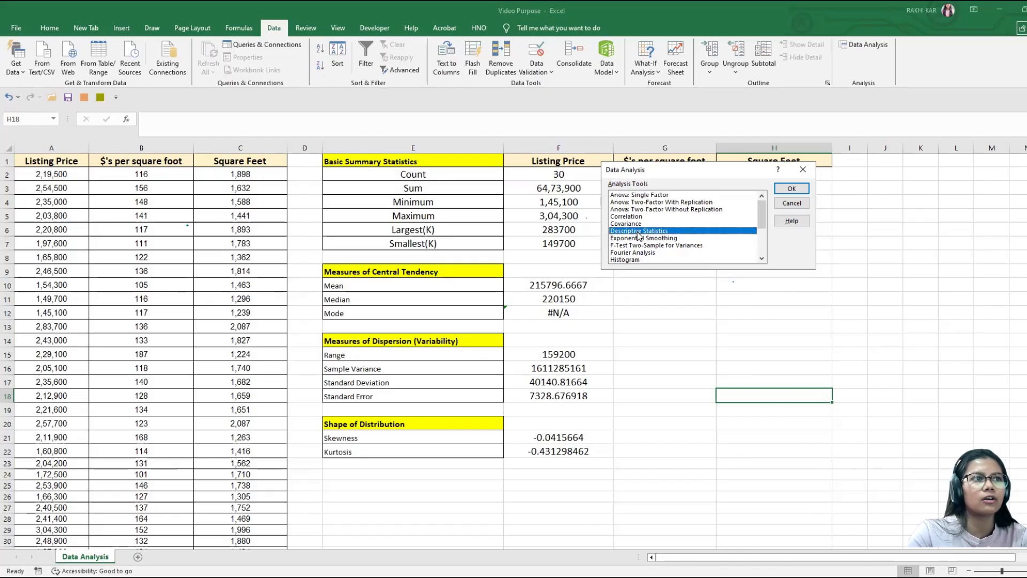
{"action": "left_click", "coordinate": [795, 190]}
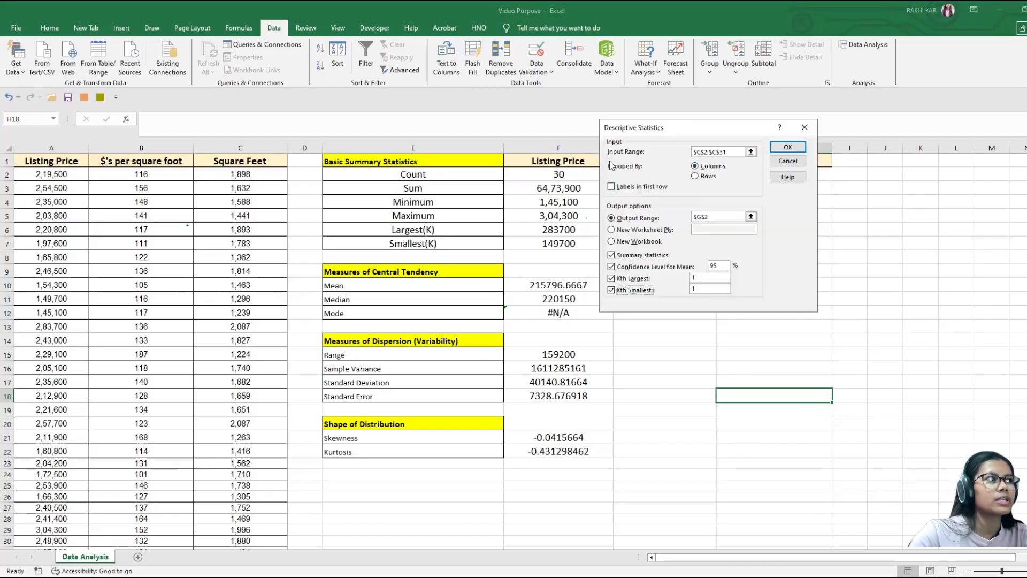
Step: Replace the Descriptive Statistics input range with the listing price data in A2:A31
{"action": "left_click", "coordinate": [736, 153]}
{"action": "key", "text": "BackSpace"}
{"action": "key", "text": "BackSpace"}
{"action": "key", "text": "BackSpace"}
{"action": "key", "text": "BackSpace"}
{"action": "key", "text": "BackSpace"}
{"action": "key", "text": "BackSpace"}
{"action": "key", "text": "BackSpace"}
{"action": "key", "text": "BackSpace"}
{"action": "key", "text": "BackSpace"}
{"action": "key", "text": "BackSpace"}
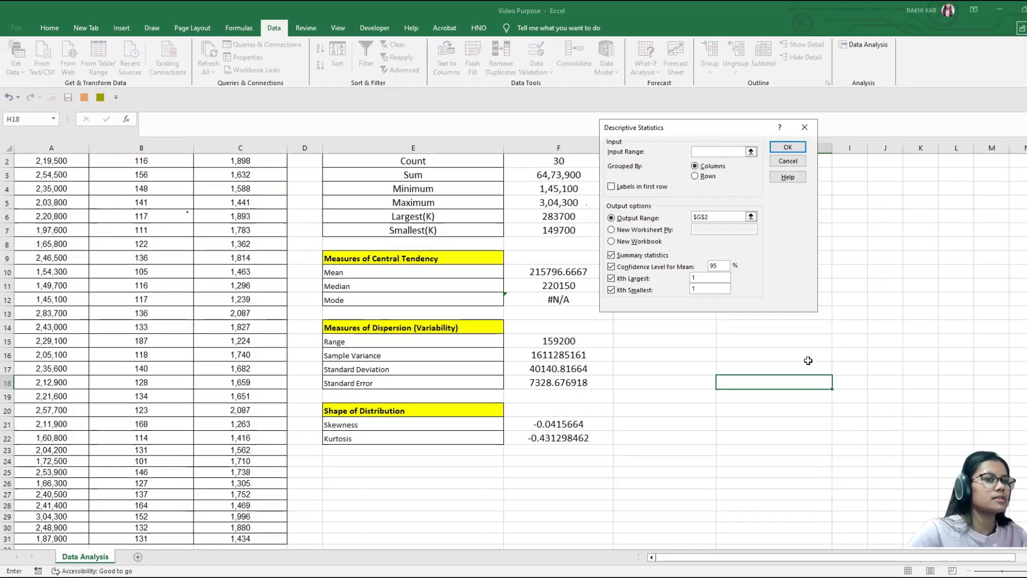
{"action": "left_click_drag", "start_coordinate": [806, 563], "coordinate": [805, 562]}
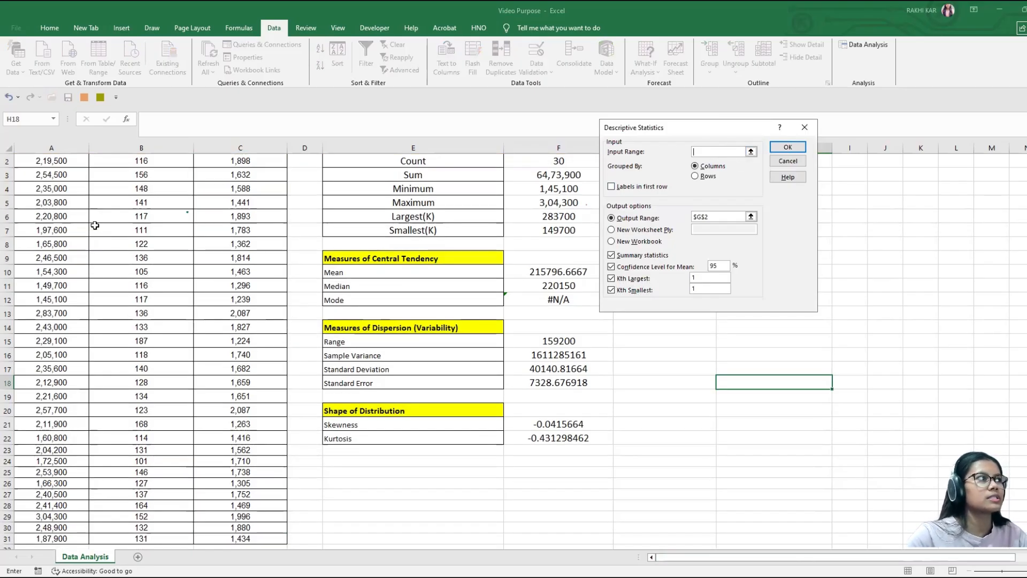
{"action": "scroll", "coordinate": [61, 174], "scroll_direction": "up", "scroll_amount": 1}
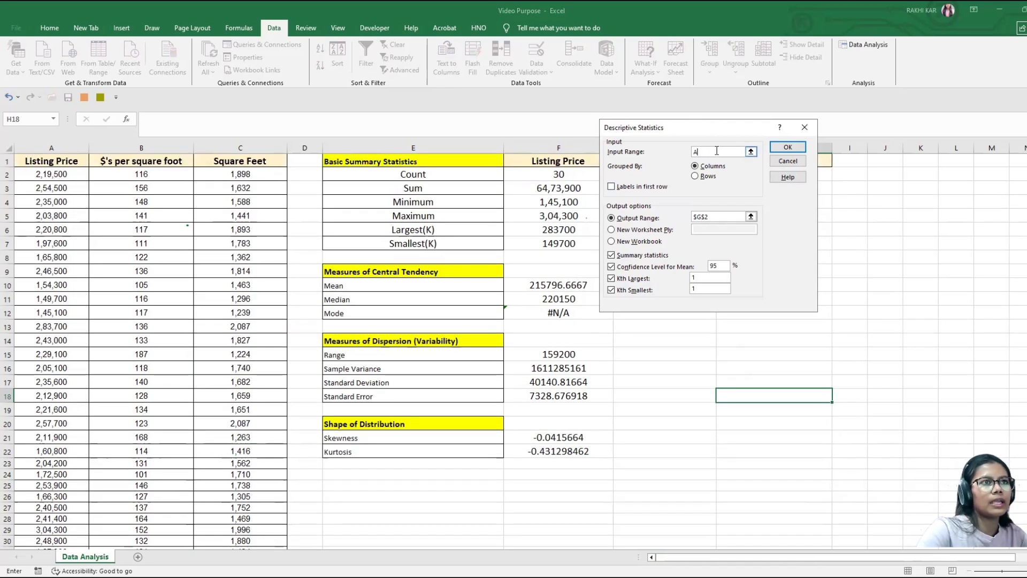
{"action": "type", "text": "A2:A31"}
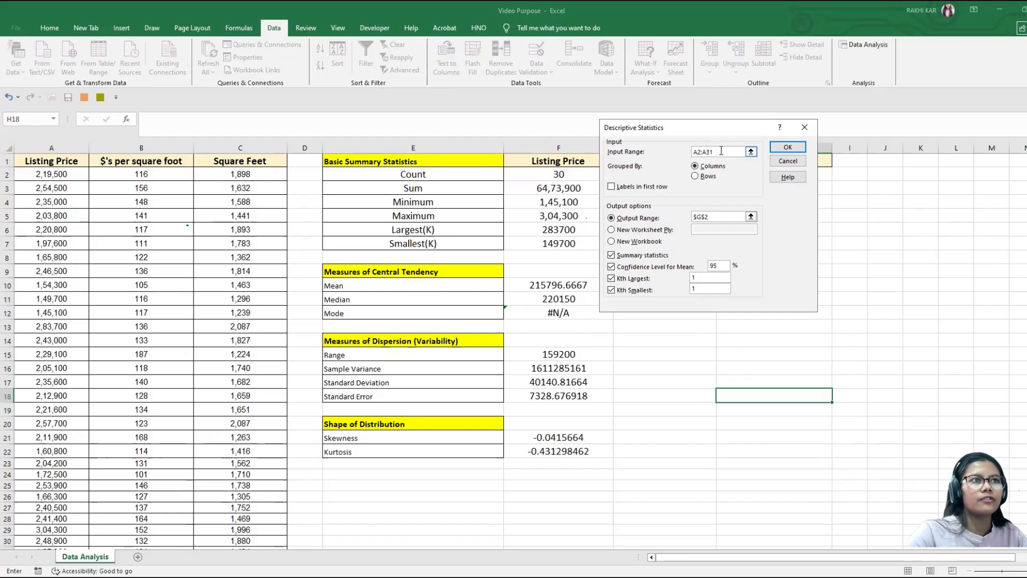
{"action": "left_click_drag", "start_coordinate": [720, 152], "coordinate": [680, 153]}
{"action": "key", "text": "BackSpace"}
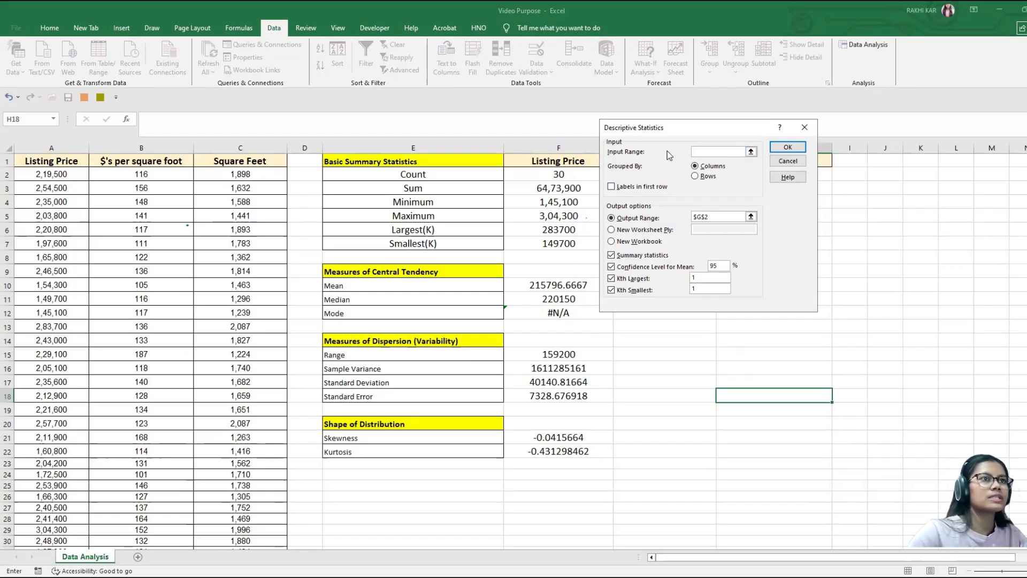
{"action": "left_click", "coordinate": [63, 175]}
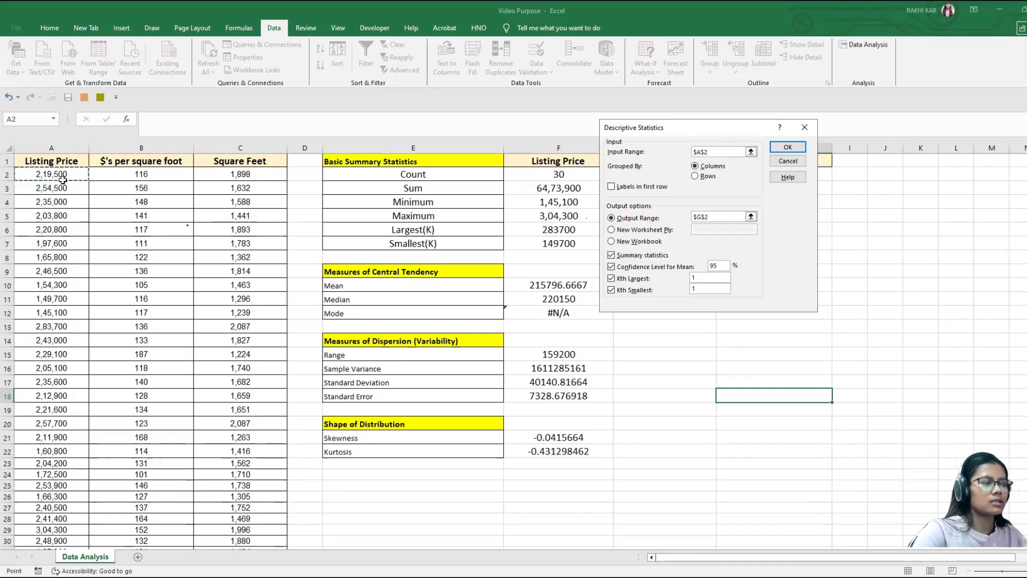
{"action": "key", "text": "ctrl+shift+Down"}
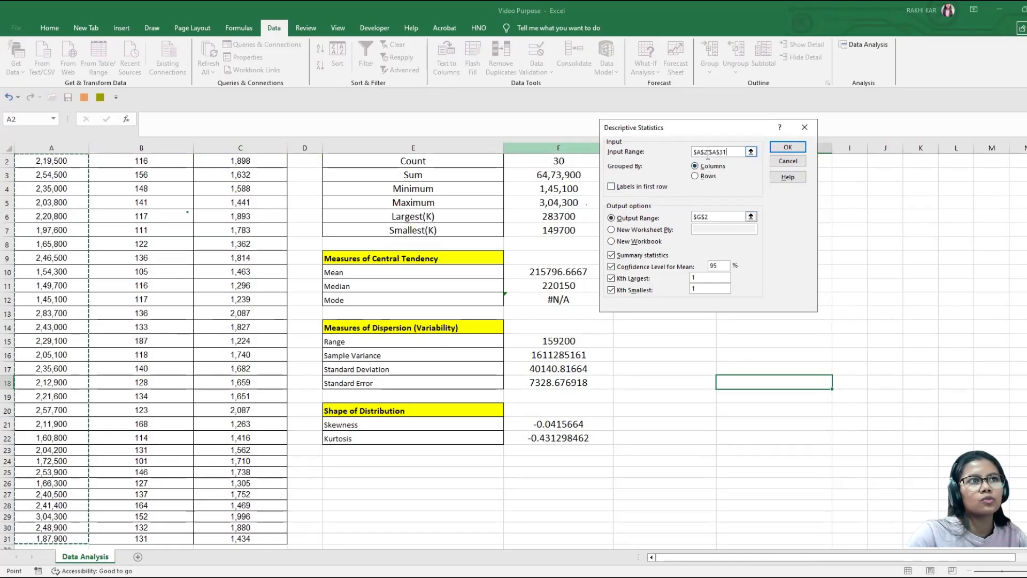
Step: Send the Descriptive Statistics results to an output range starting at cell H4
{"action": "left_click", "coordinate": [610, 218]}
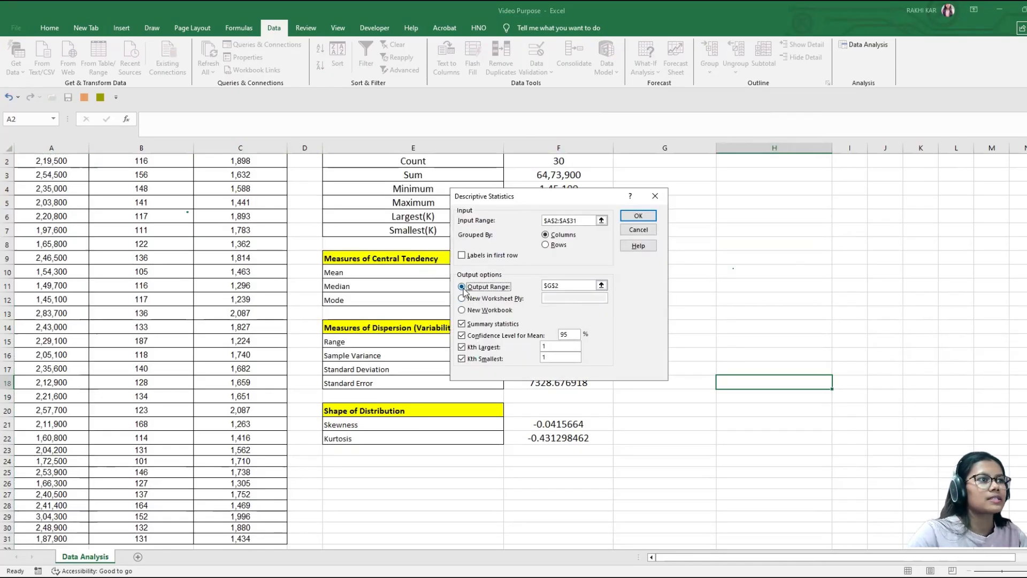
{"action": "left_click", "coordinate": [569, 281]}
{"action": "key", "text": "BackSpace"}
{"action": "key", "text": "BackSpace"}
{"action": "key", "text": "BackSpace"}
{"action": "key", "text": "BackSpace"}
{"action": "scroll", "coordinate": [827, 247], "scroll_direction": "up", "scroll_amount": 1}
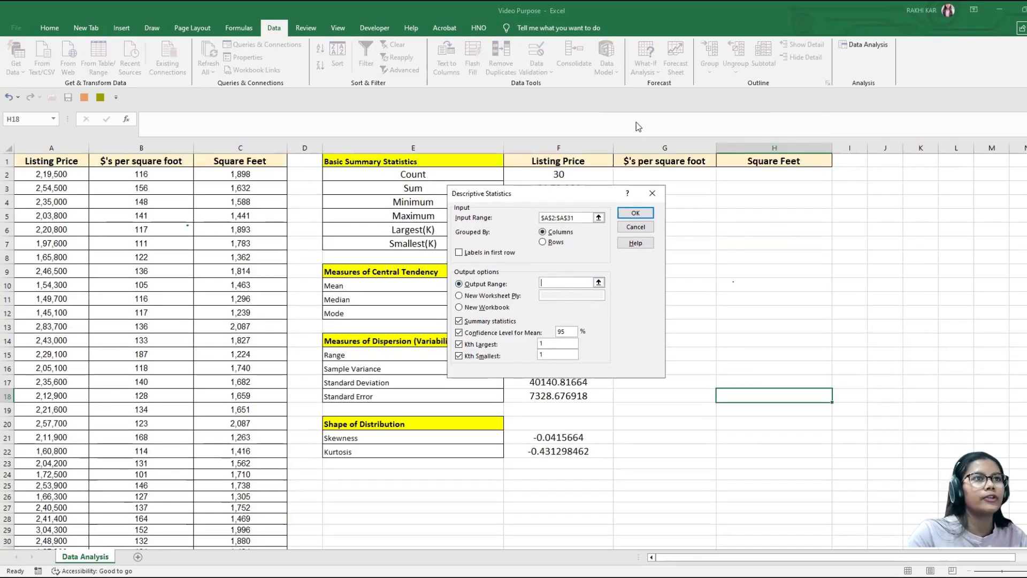
{"action": "left_click", "coordinate": [457, 288]}
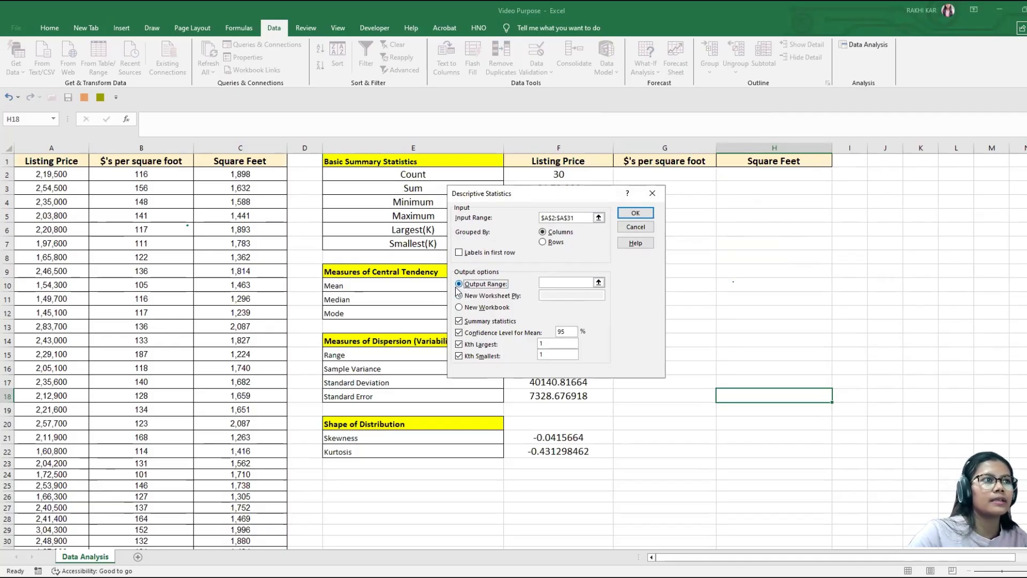
{"action": "left_click", "coordinate": [557, 280]}
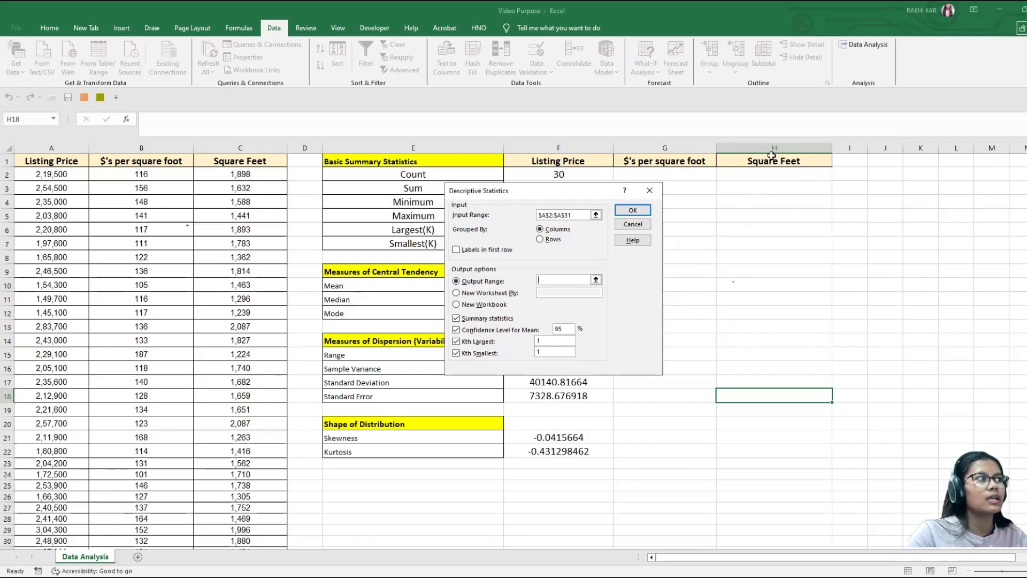
{"action": "left_click", "coordinate": [749, 203]}
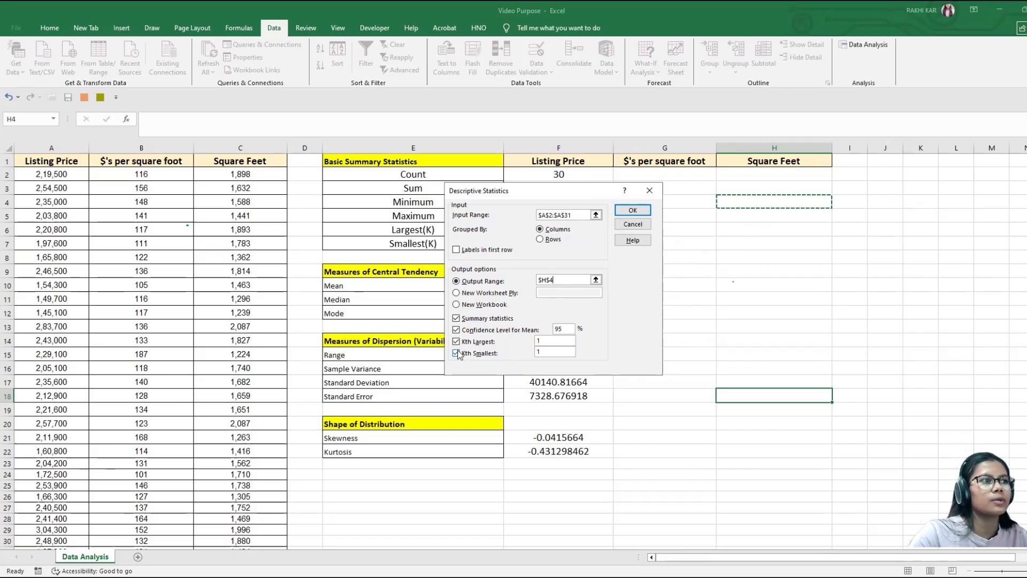
Step: Set Kth Largest to 2 and Kth Smallest to 3, generate the statistics, and look over the output table
{"action": "left_click", "coordinate": [553, 343]}
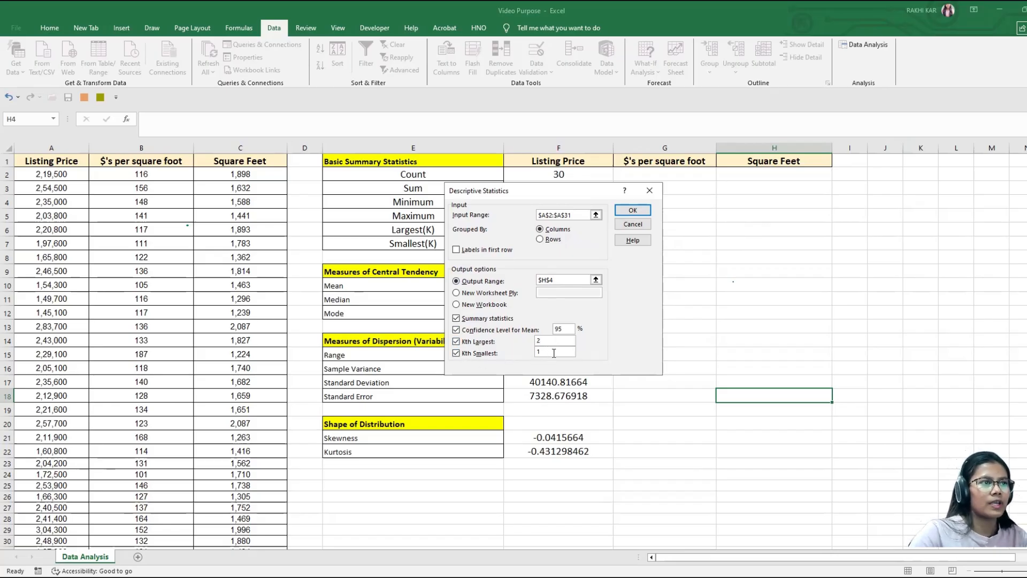
{"action": "type", "text": "3"}
{"action": "key", "text": "BackSpace"}
{"action": "type", "text": "2"}
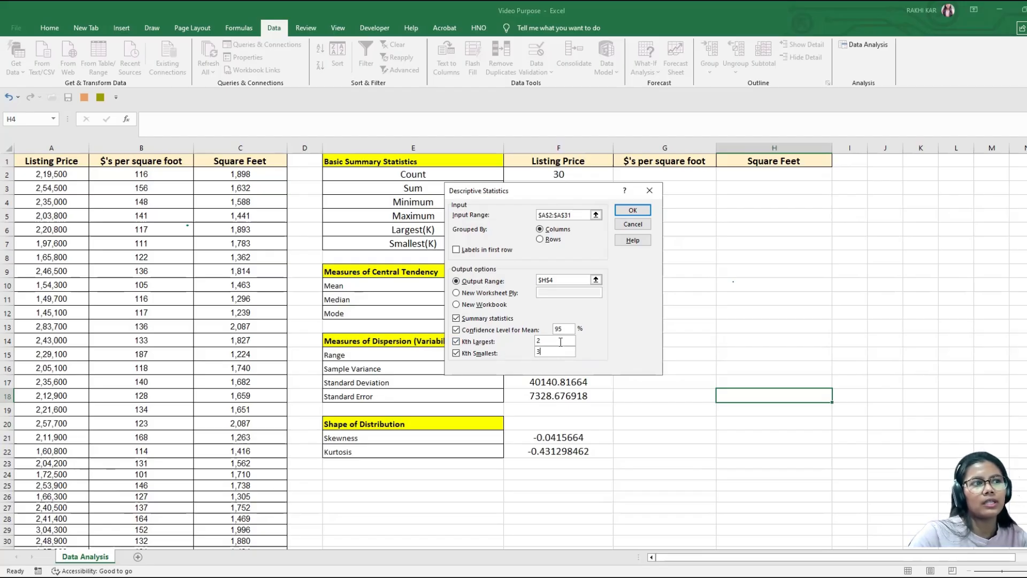
{"action": "left_click", "coordinate": [632, 211]}
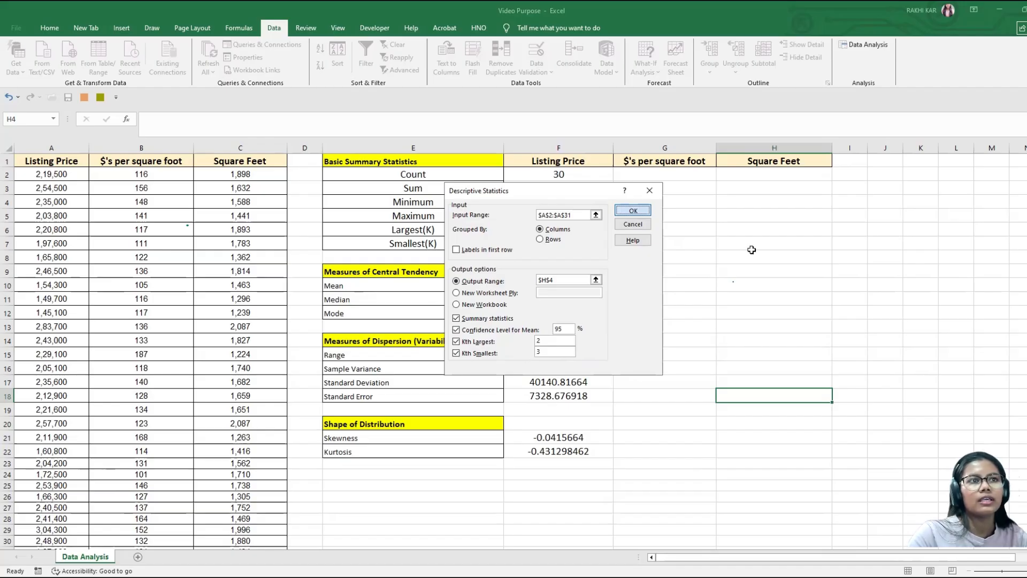
{"action": "left_click_drag", "start_coordinate": [767, 230], "coordinate": [756, 426]}
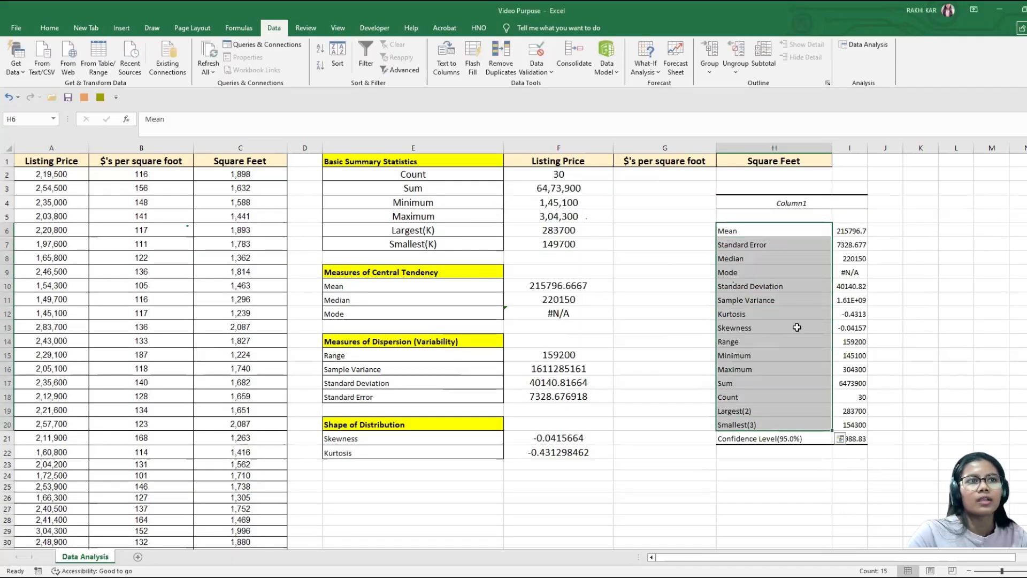
{"action": "left_click_drag", "start_coordinate": [845, 229], "coordinate": [833, 452]}
{"action": "left_click", "coordinate": [813, 411]}
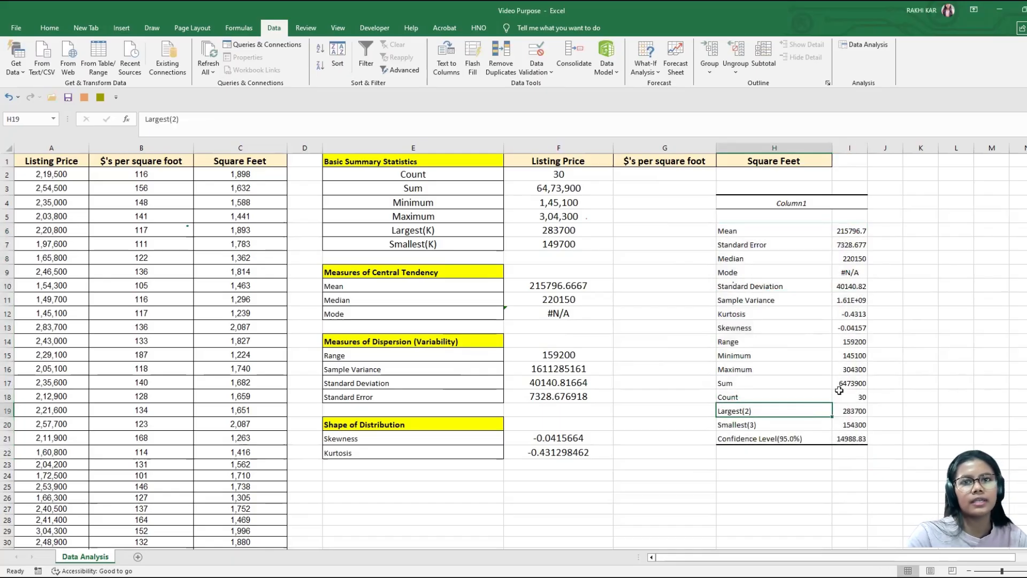
{"action": "left_click", "coordinate": [847, 297]}
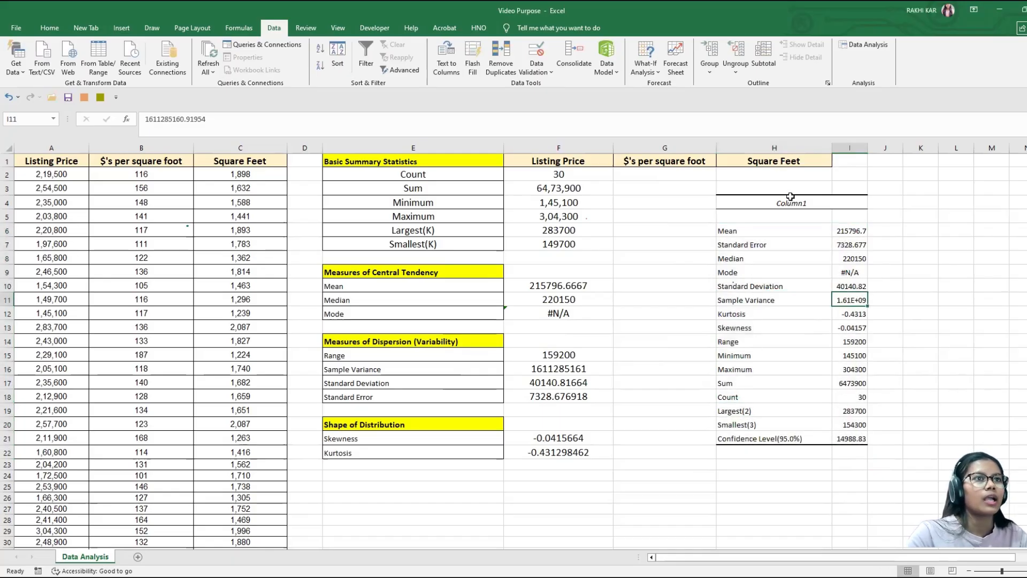
Step: Replace the output table's Column1 heading in H4 with Listing Price, copied from F1
{"action": "left_click", "coordinate": [773, 203]}
{"action": "left_click", "coordinate": [552, 164]}
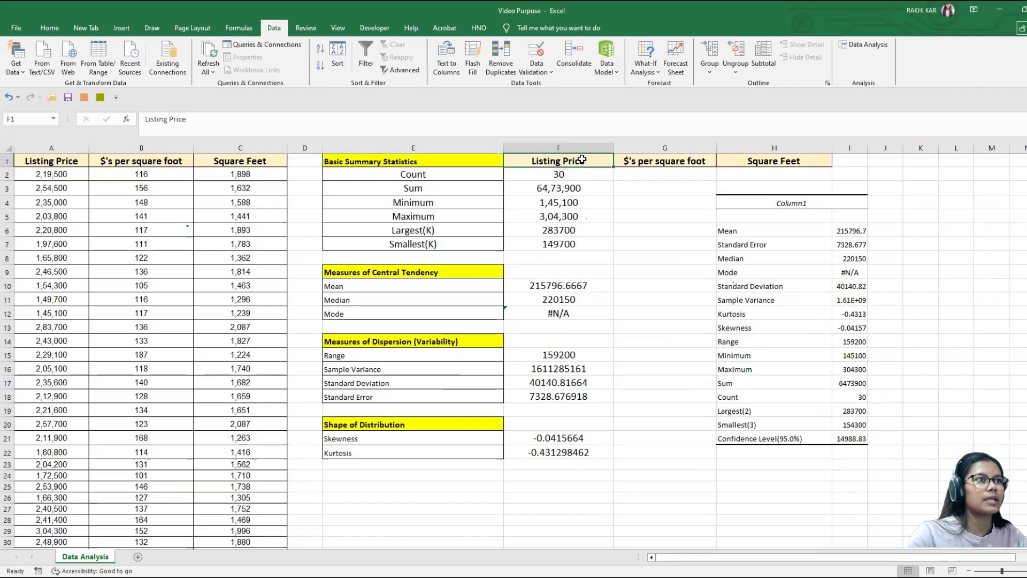
{"action": "double_click", "coordinate": [551, 164]}
{"action": "left_click_drag", "start_coordinate": [593, 168], "coordinate": [515, 168]}
{"action": "double_click", "coordinate": [826, 204]}
{"action": "left_click_drag", "start_coordinate": [811, 205], "coordinate": [695, 209]}
{"action": "key", "text": "ctrl+v"}
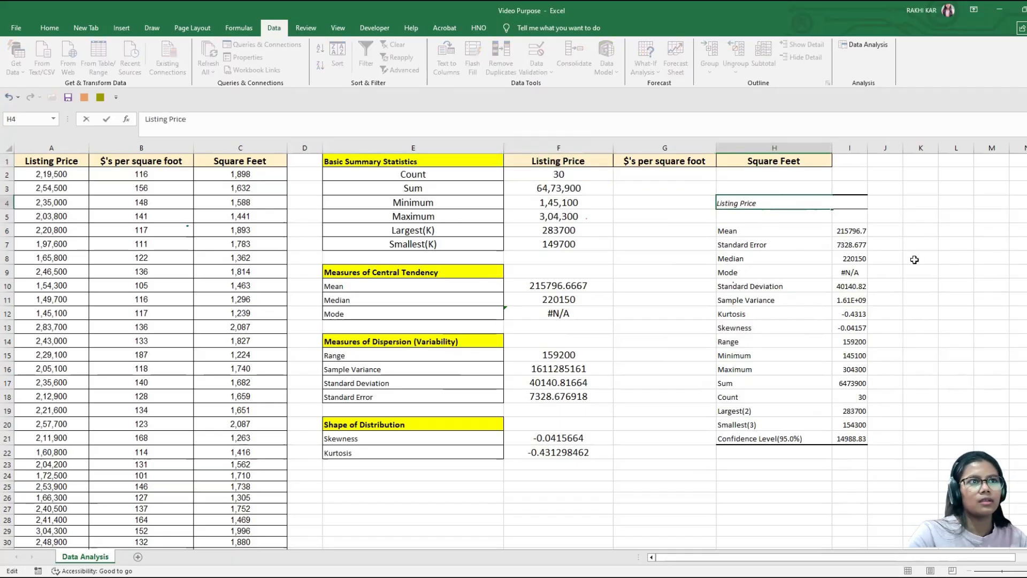
{"action": "left_click", "coordinate": [940, 248]}
{"action": "left_click", "coordinate": [807, 203]}
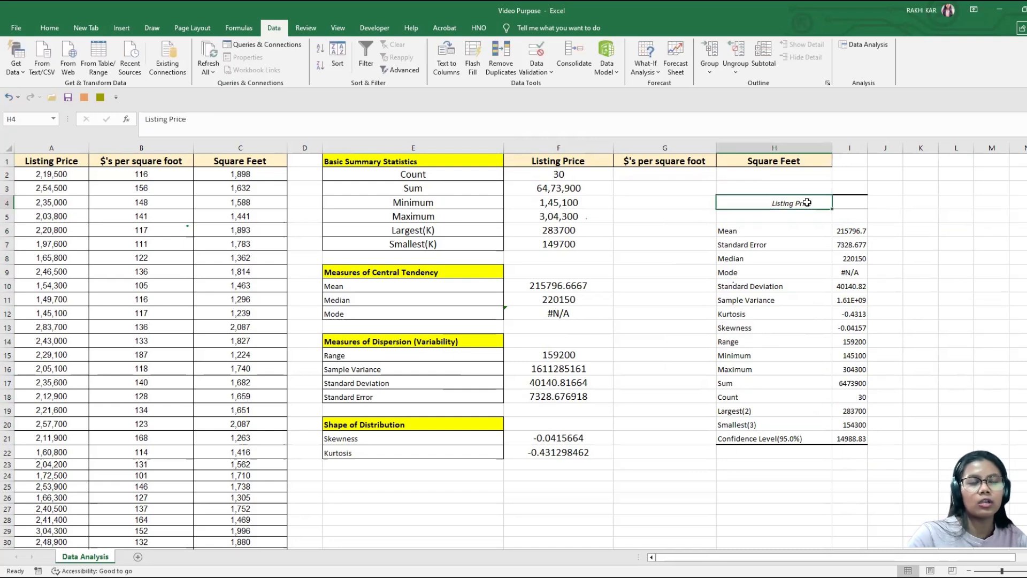
Step: Compare the generated mean, standard error, kurtosis, skewness and other statistics with the formula results in column F, and check the confidence level
{"action": "left_click", "coordinate": [767, 342]}
{"action": "left_click", "coordinate": [782, 233]}
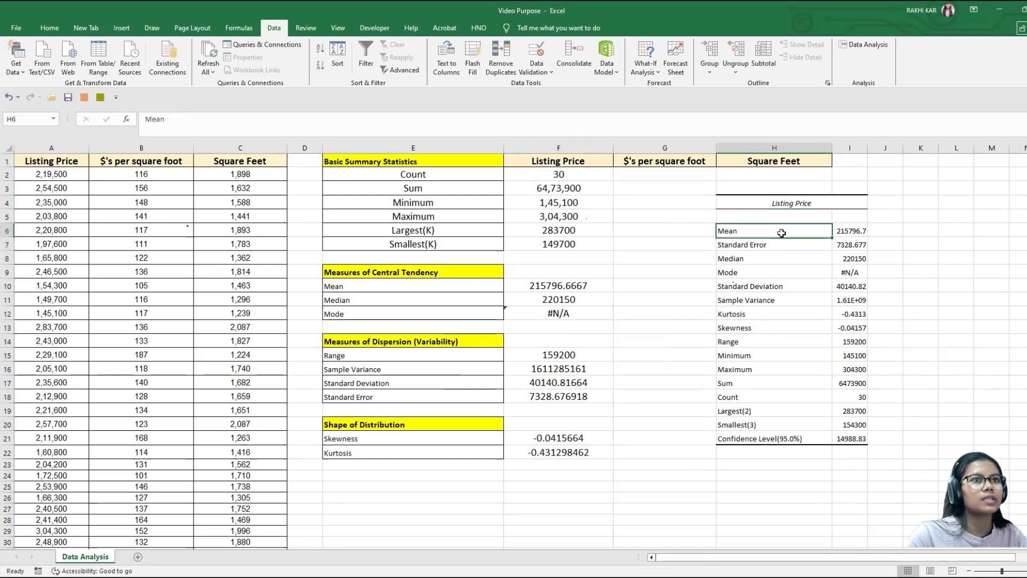
{"action": "left_click", "coordinate": [573, 289]}
{"action": "left_click", "coordinate": [741, 233]}
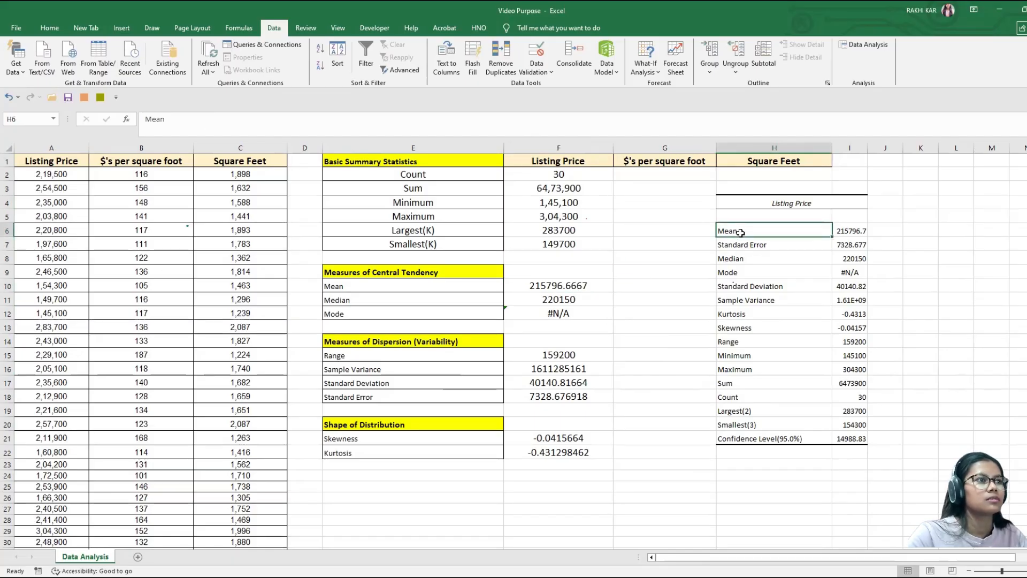
{"action": "left_click", "coordinate": [759, 248]}
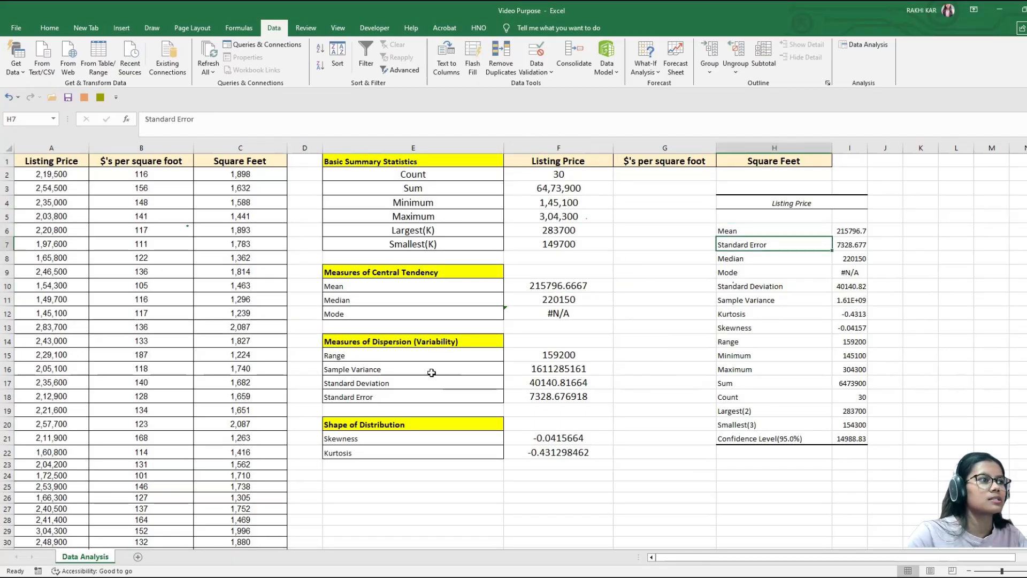
{"action": "left_click", "coordinate": [533, 369]}
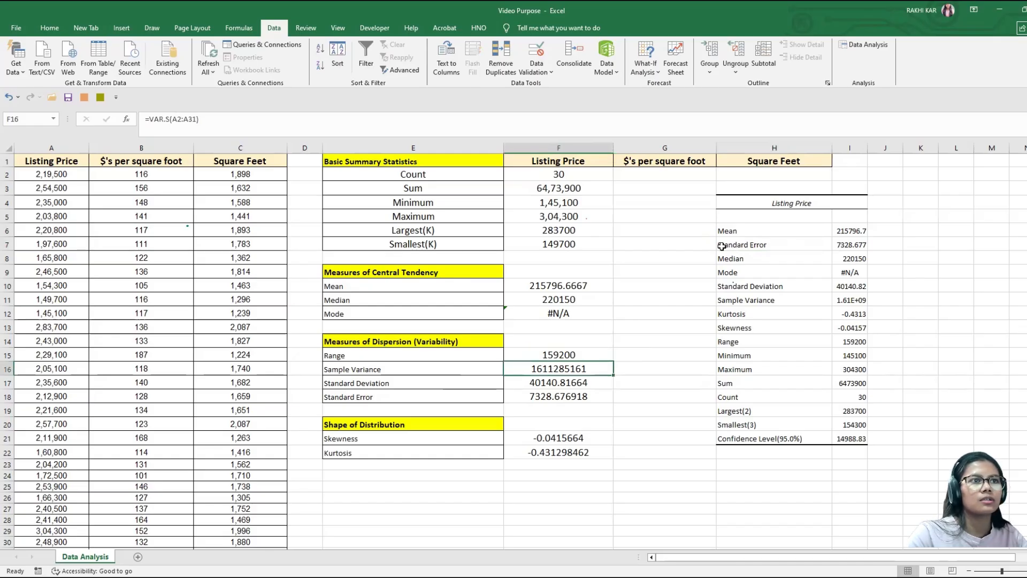
{"action": "left_click", "coordinate": [404, 385]}
{"action": "left_click", "coordinate": [771, 244]}
{"action": "left_click_drag", "start_coordinate": [771, 244], "coordinate": [742, 407]}
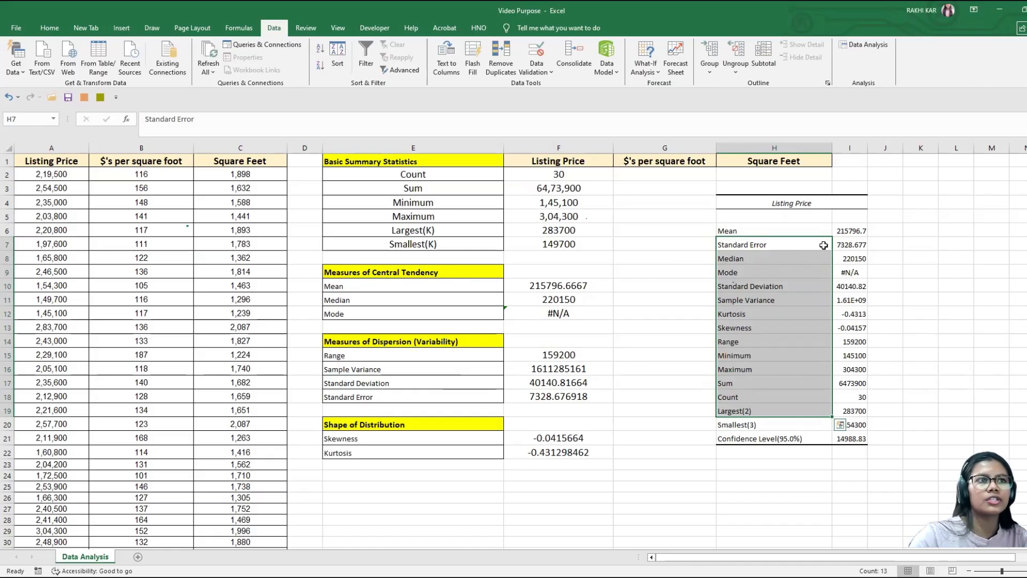
{"action": "left_click", "coordinate": [767, 231]}
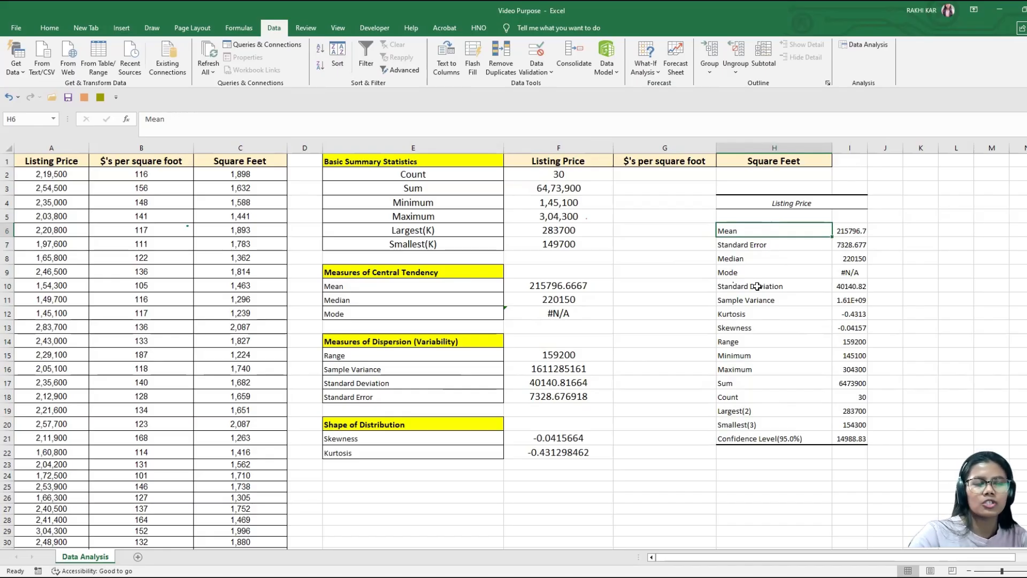
{"action": "left_click", "coordinate": [752, 317]}
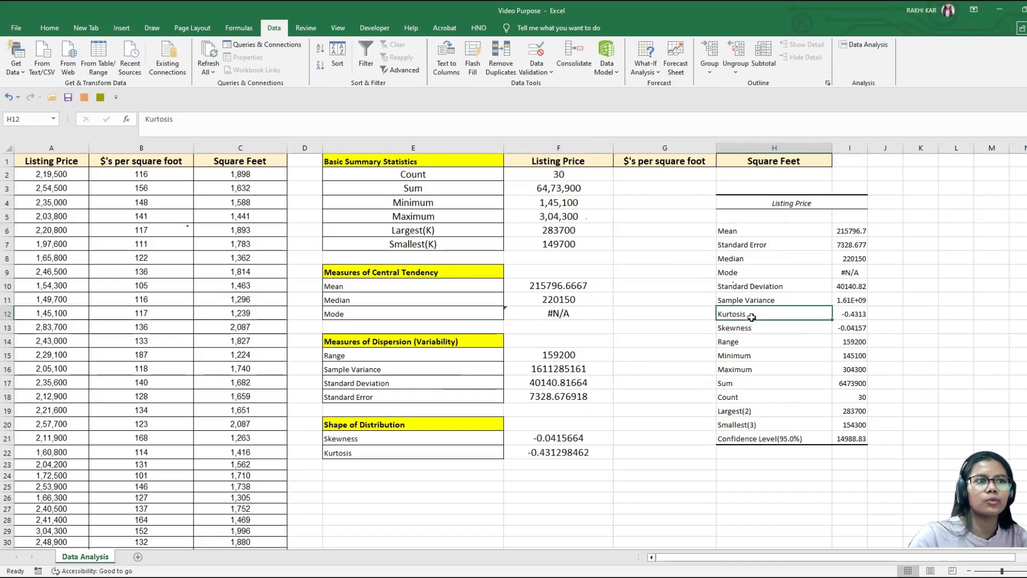
{"action": "left_click", "coordinate": [752, 338]}
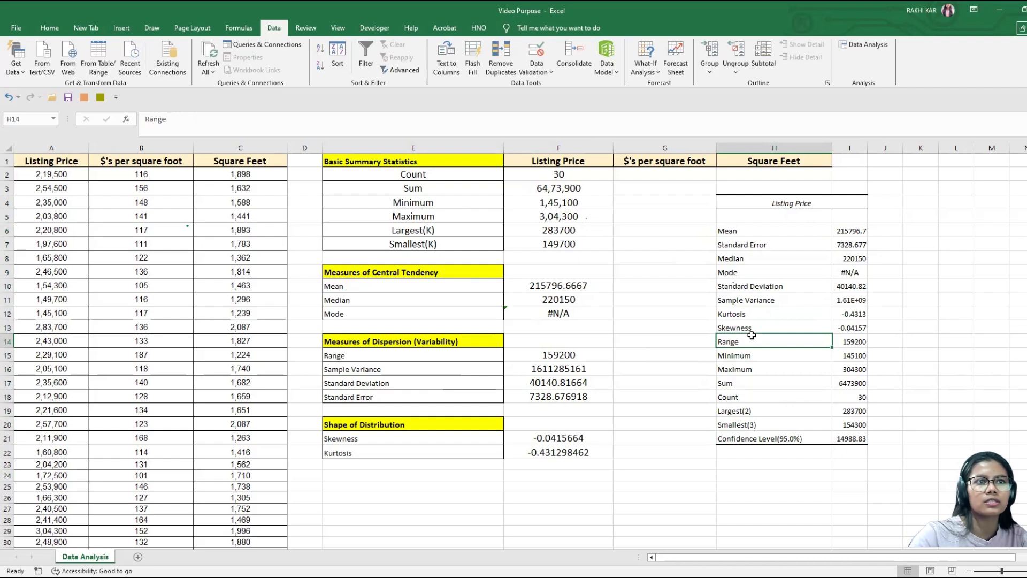
{"action": "left_click_drag", "start_coordinate": [850, 316], "coordinate": [845, 331]}
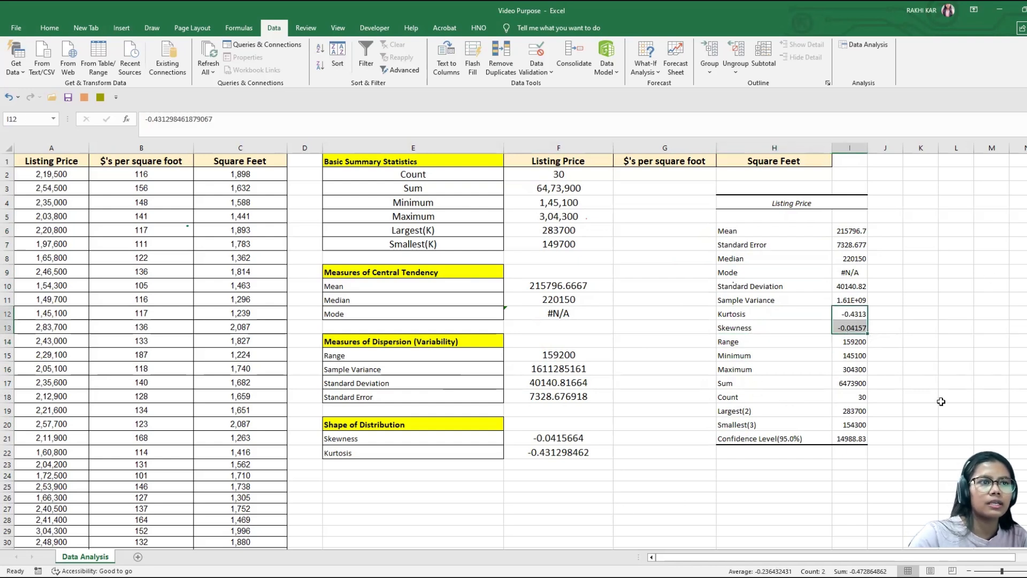
{"action": "left_click", "coordinate": [842, 436]}
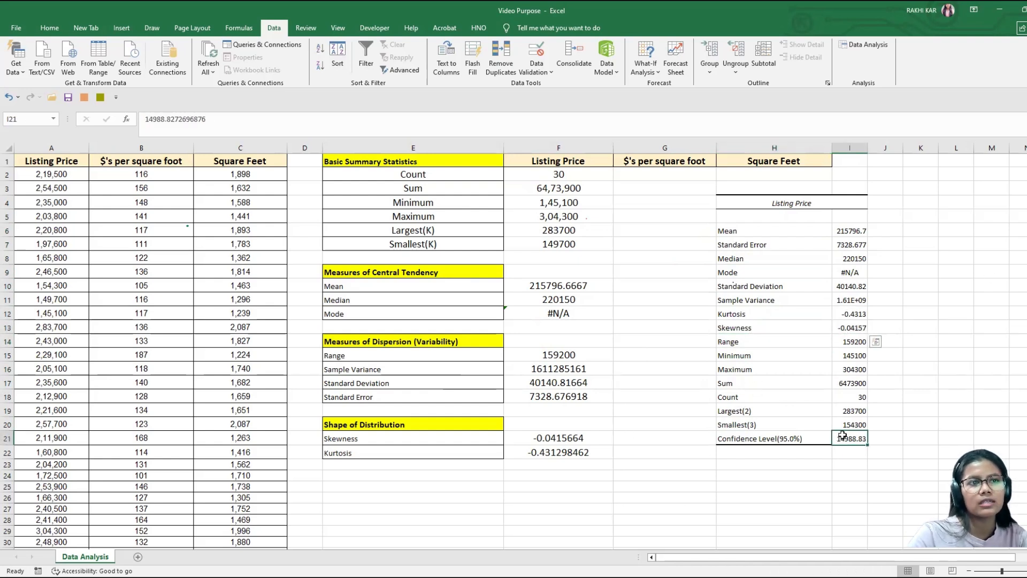
Step: AutoFit column I so the listing price statistics show in full
{"action": "double_click", "coordinate": [867, 149]}
{"action": "left_click", "coordinate": [665, 174]}
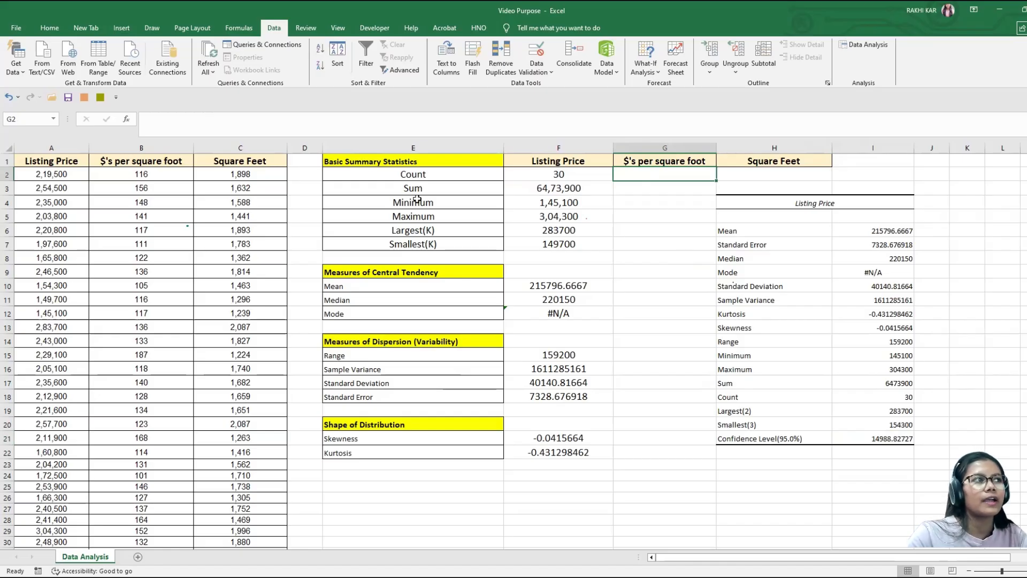
{"action": "left_click", "coordinate": [156, 161]}
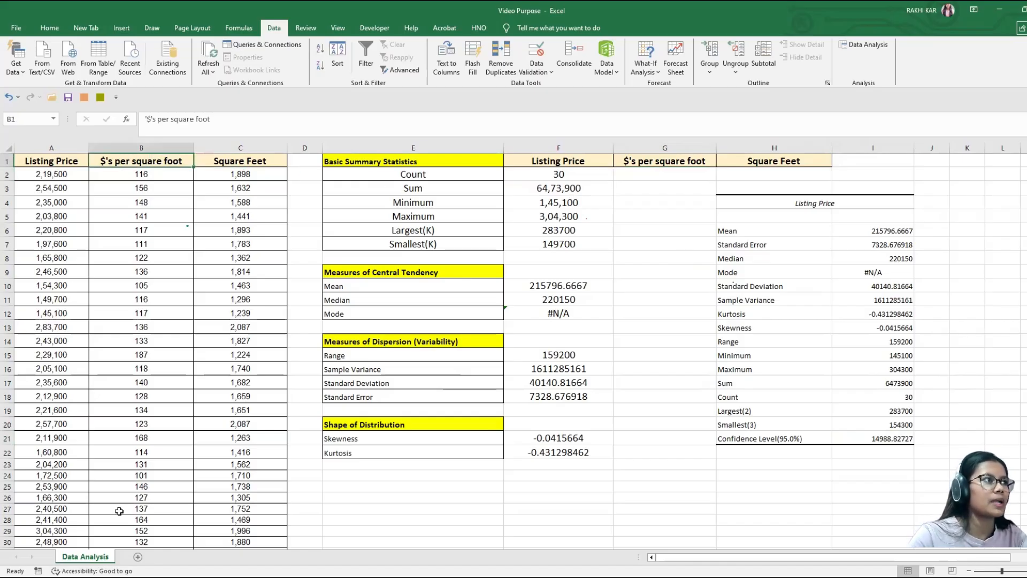
{"action": "left_click", "coordinate": [767, 196]}
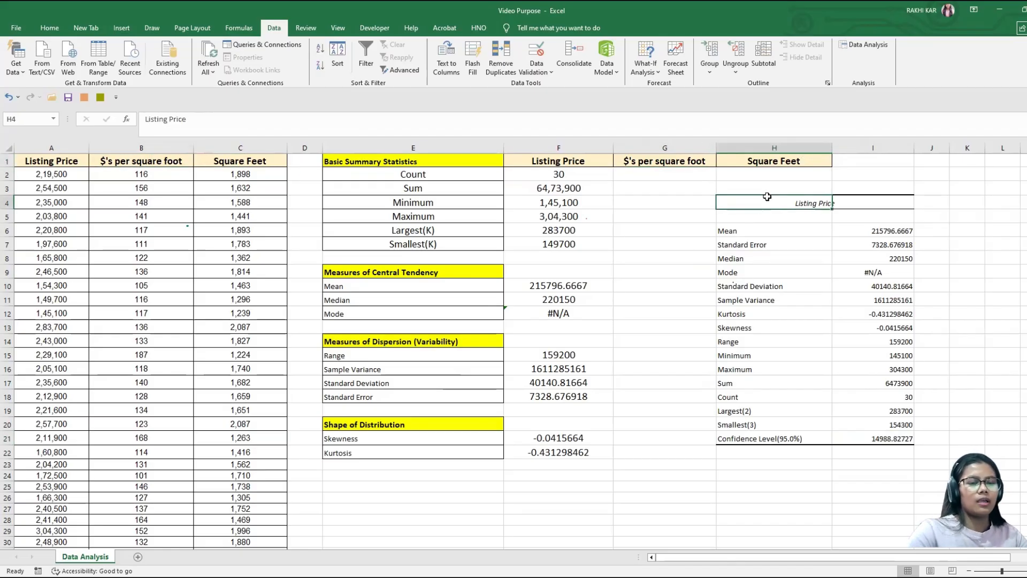
{"action": "left_click", "coordinate": [784, 185]}
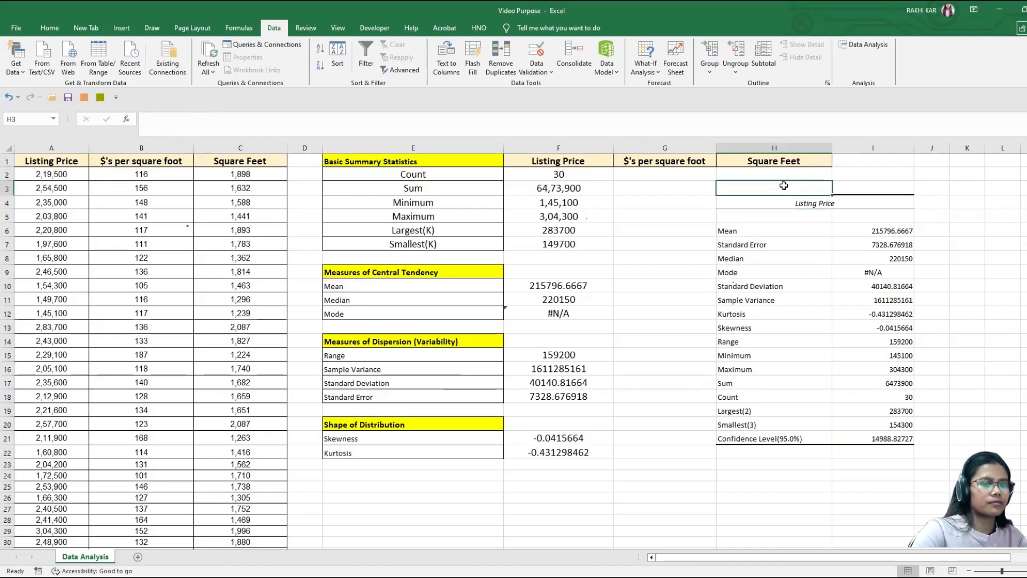
Step: Move the generated Listing Price statistics table, range H3:I23, so that it starts at cell J1
{"action": "key", "text": "shift+Down"}
{"action": "key", "text": "ctrl+shift+Right"}
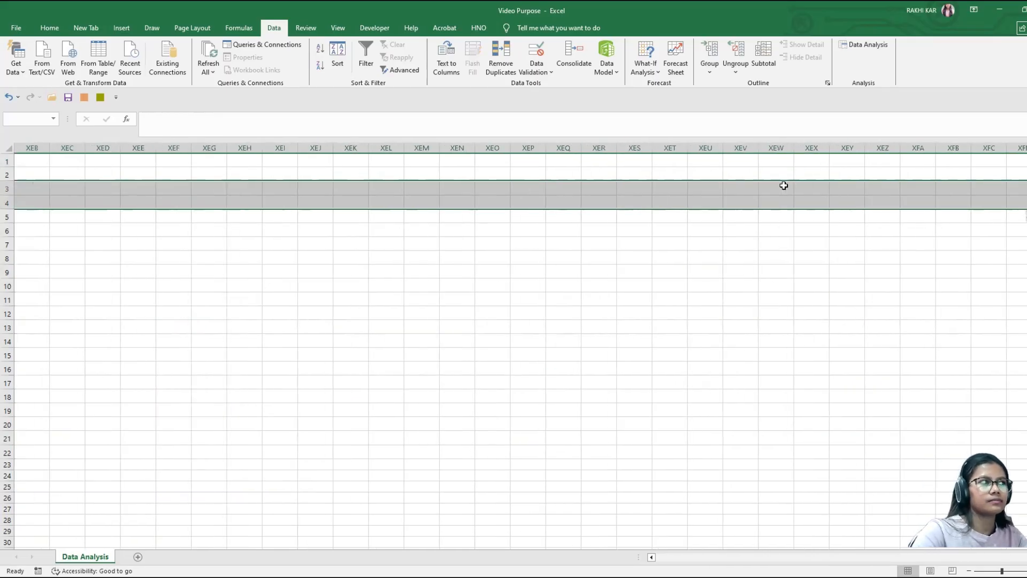
{"action": "key", "text": "ctrl+shift+Left"}
{"action": "key", "text": "ctrl+shift+Left"}
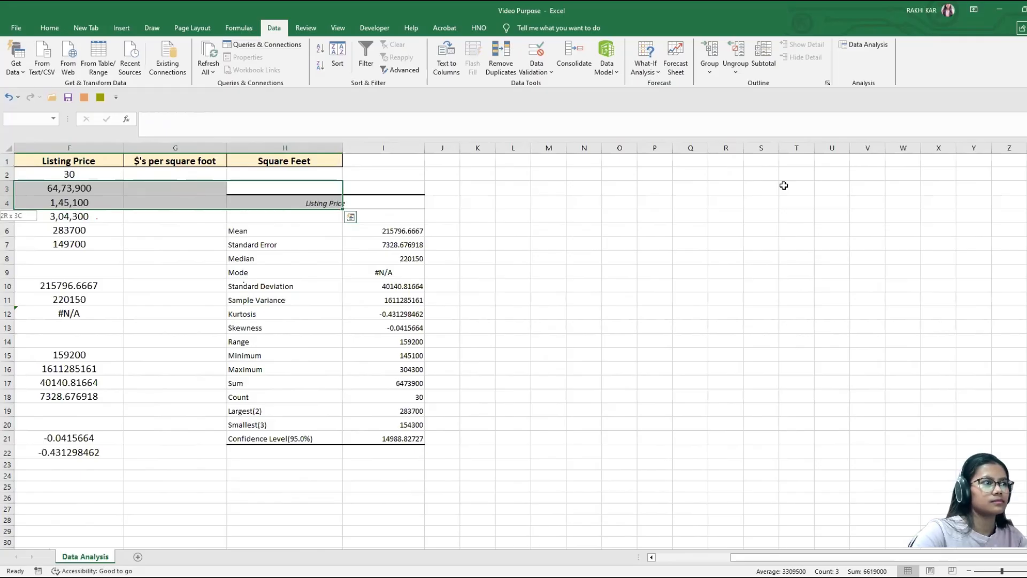
{"action": "key", "text": "ctrl+shift+End"}
{"action": "key", "text": "ctrl+c"}
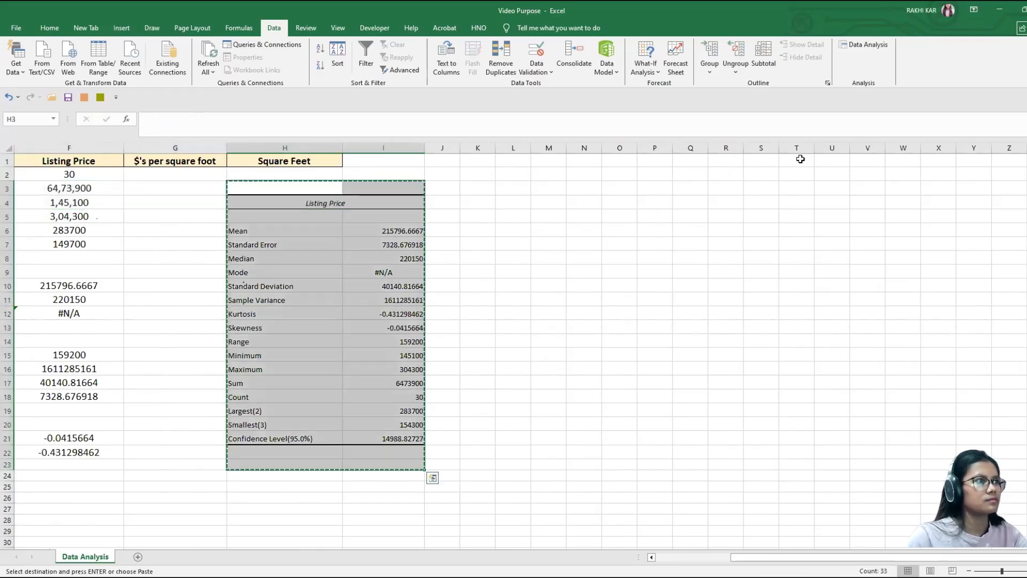
{"action": "left_click", "coordinate": [440, 162]}
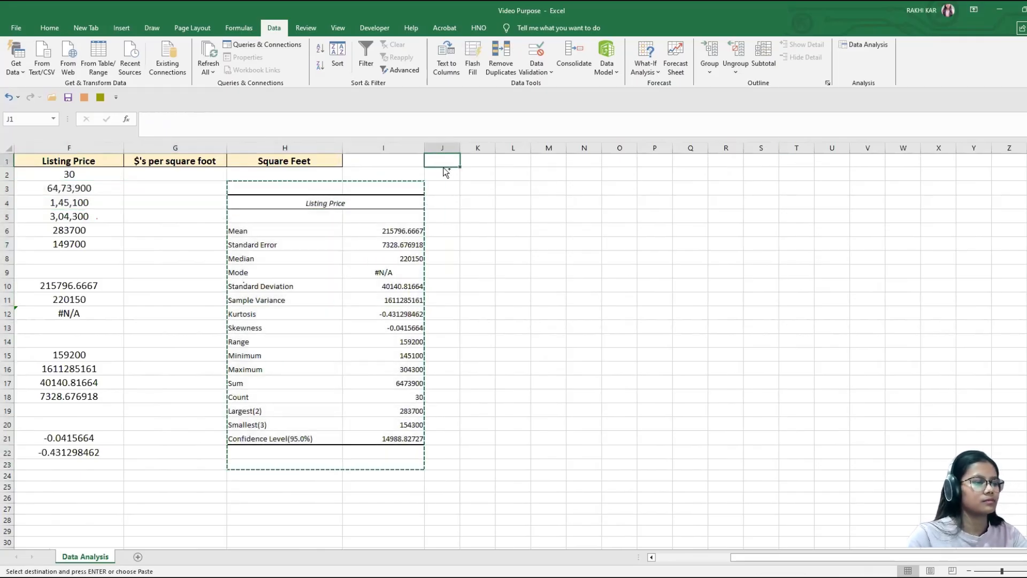
{"action": "key", "text": "Return"}
Step: Copy the Listing Price formulas in F2:F22 to the $'s per square foot column from G2, and check the count formula's range
{"action": "scroll", "coordinate": [564, 218], "scroll_direction": "left", "scroll_amount": 5}
{"action": "left_click", "coordinate": [580, 174]}
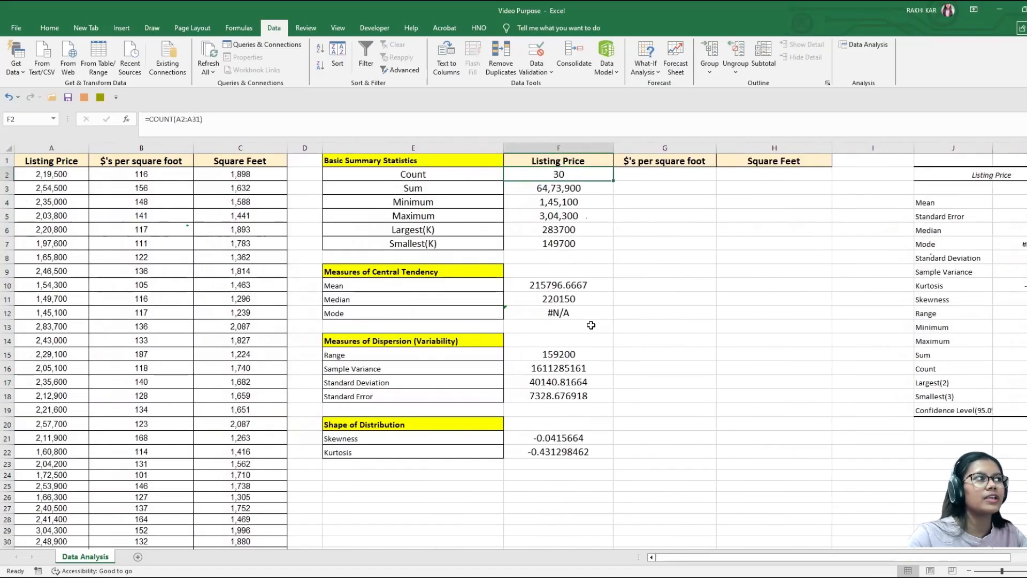
{"action": "key", "text": "shift+Down"}
{"action": "key", "text": "shift+Down"}
{"action": "key", "text": "shift+Down"}
{"action": "key", "text": "shift+Down"}
{"action": "key", "text": "shift+Down"}
{"action": "key", "text": "shift+Down"}
{"action": "key", "text": "shift+Down"}
{"action": "key", "text": "shift+Down"}
{"action": "key", "text": "shift+Down"}
{"action": "key", "text": "shift+Down"}
{"action": "key", "text": "shift+Down"}
{"action": "key", "text": "shift+Down"}
{"action": "key", "text": "shift+Down"}
{"action": "key", "text": "shift+Down"}
{"action": "key", "text": "shift+Down"}
{"action": "key", "text": "shift+Down"}
{"action": "key", "text": "shift+Down"}
{"action": "key", "text": "shift+Down"}
{"action": "key", "text": "shift+Down"}
{"action": "key", "text": "shift+Down"}
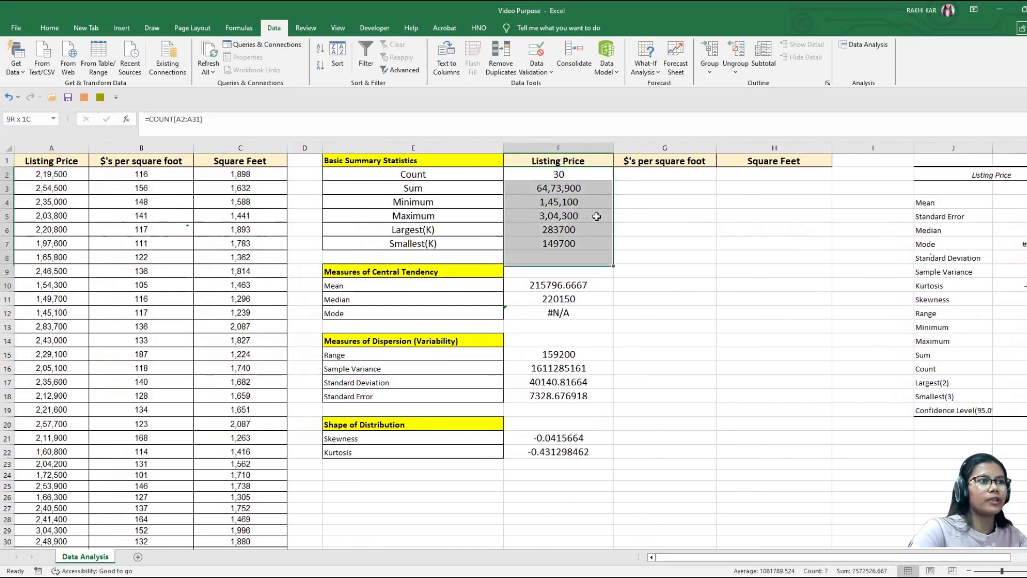
{"action": "key", "text": "ctrl+c"}
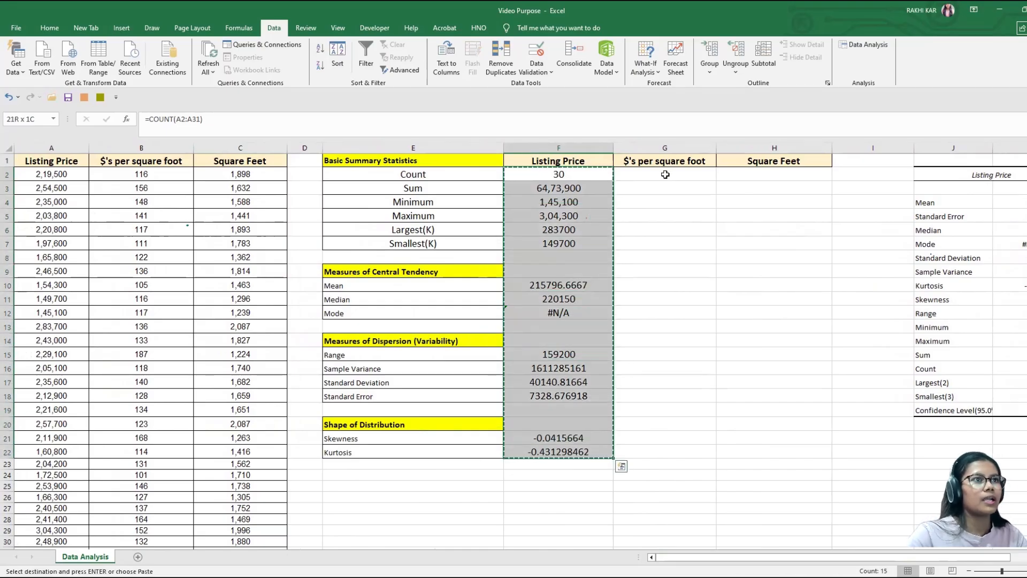
{"action": "left_click", "coordinate": [665, 174]}
{"action": "key", "text": "ctrl+v"}
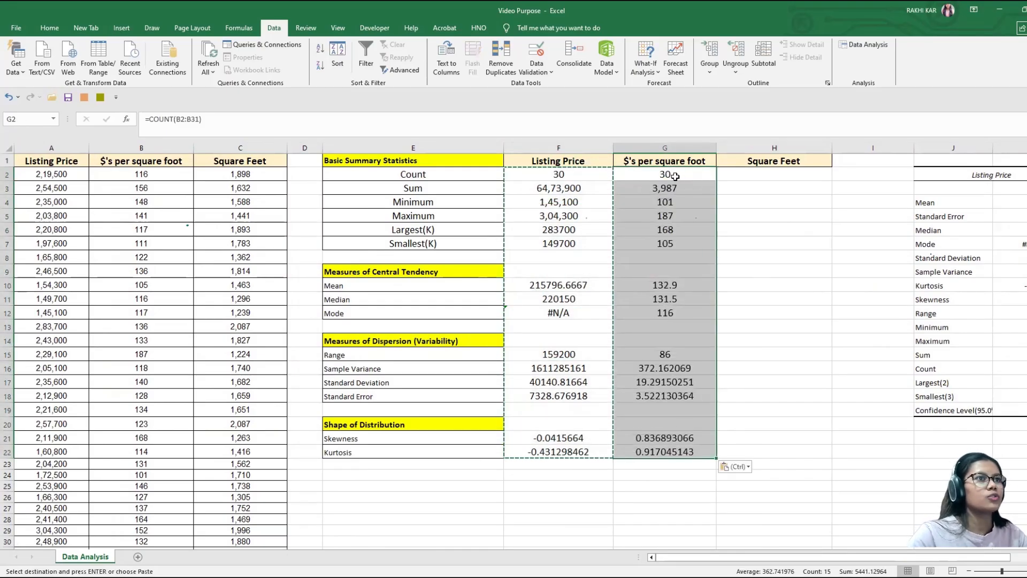
{"action": "left_click", "coordinate": [667, 174]}
{"action": "double_click", "coordinate": [677, 175]}
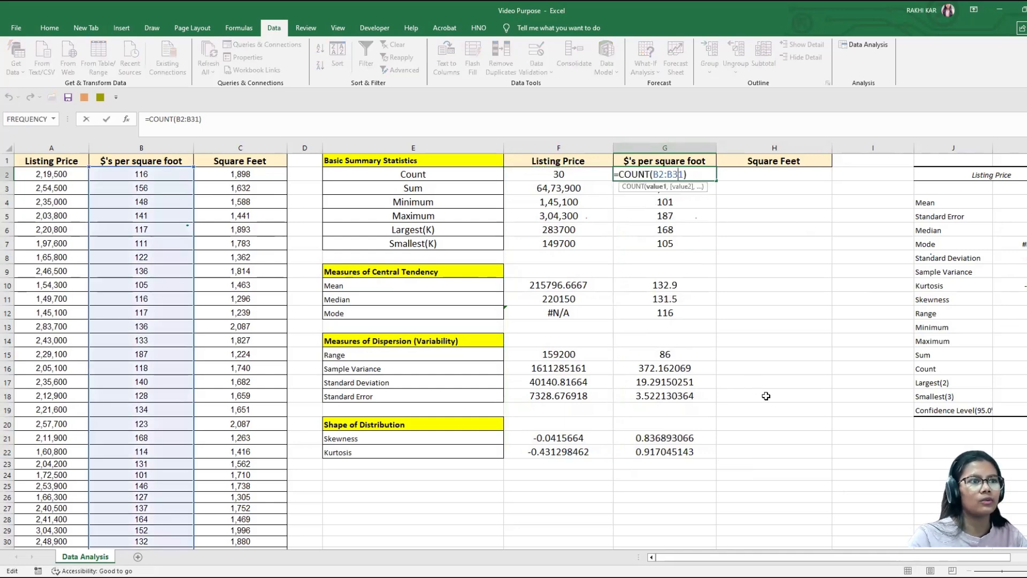
{"action": "left_click", "coordinate": [753, 427]}
Step: Copy the $'s per square foot formulas in G2:G22 to the Square Feet column starting at H2
{"action": "left_click", "coordinate": [683, 174]}
{"action": "left_click", "coordinate": [767, 170]}
{"action": "left_click", "coordinate": [684, 177]}
{"action": "key", "text": "ctrl+shift+Down"}
{"action": "key", "text": "ctrl+shift+Down"}
{"action": "key", "text": "ctrl+shift+Down"}
{"action": "key", "text": "ctrl+shift+Down"}
{"action": "key", "text": "ctrl+shift+Down"}
{"action": "key", "text": "ctrl+shift+Down"}
{"action": "key", "text": "ctrl+shift+Down"}
{"action": "key", "text": "ctrl+c"}
{"action": "left_click", "coordinate": [776, 177]}
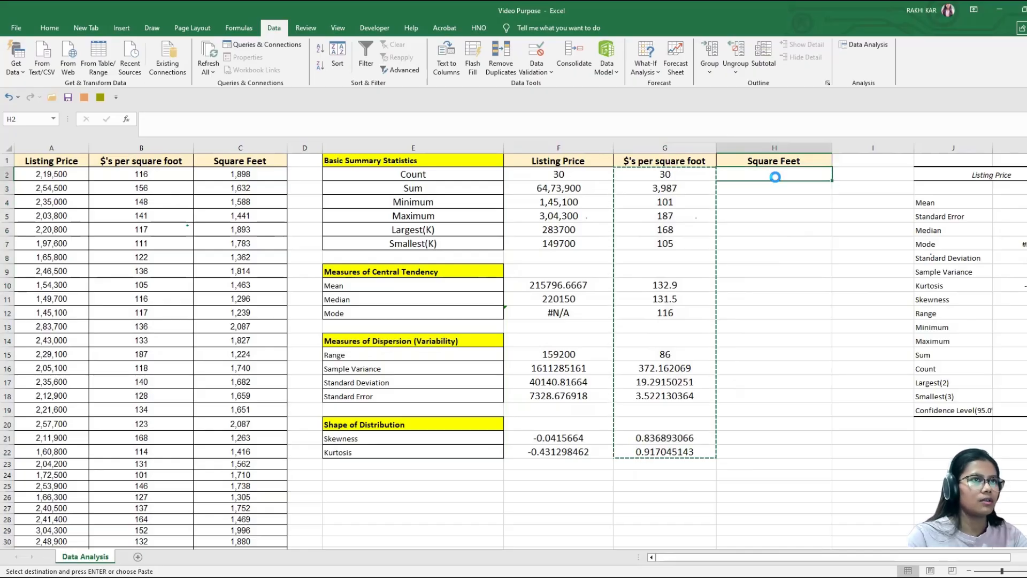
{"action": "key", "text": "ctrl+v"}
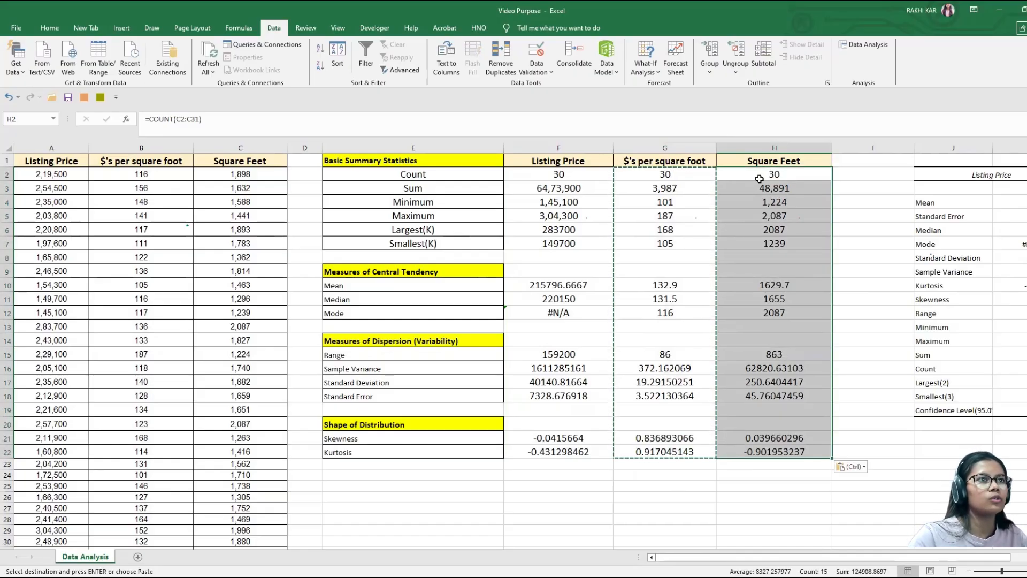
Step: Check which source ranges the count formulas in H2 and F2 reference, leaving both formulas as they are
{"action": "left_click", "coordinate": [779, 174]}
{"action": "double_click", "coordinate": [779, 174]}
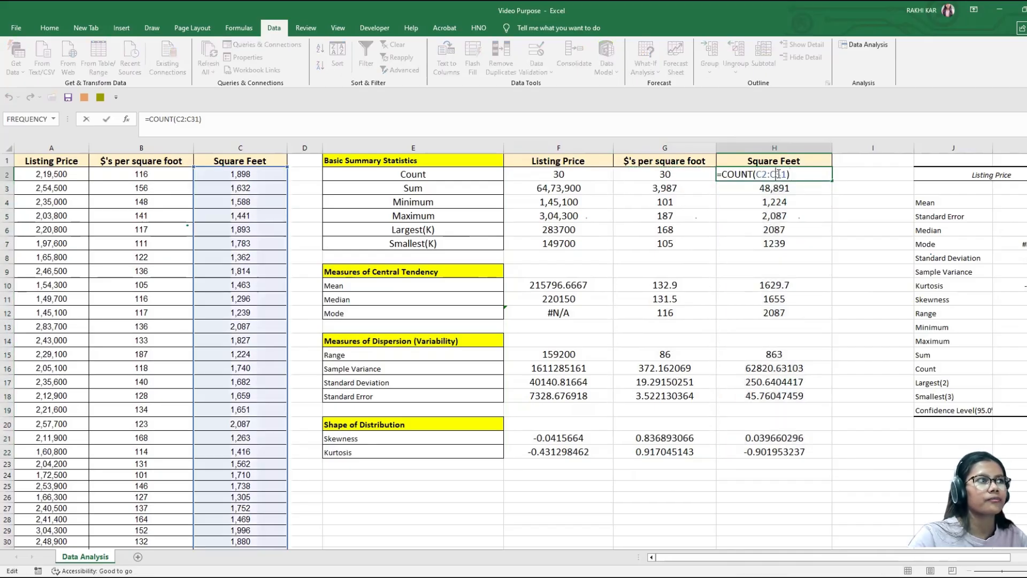
{"action": "left_click", "coordinate": [806, 228]}
{"action": "double_click", "coordinate": [566, 177]}
{"action": "left_click_drag", "start_coordinate": [575, 174], "coordinate": [545, 177]}
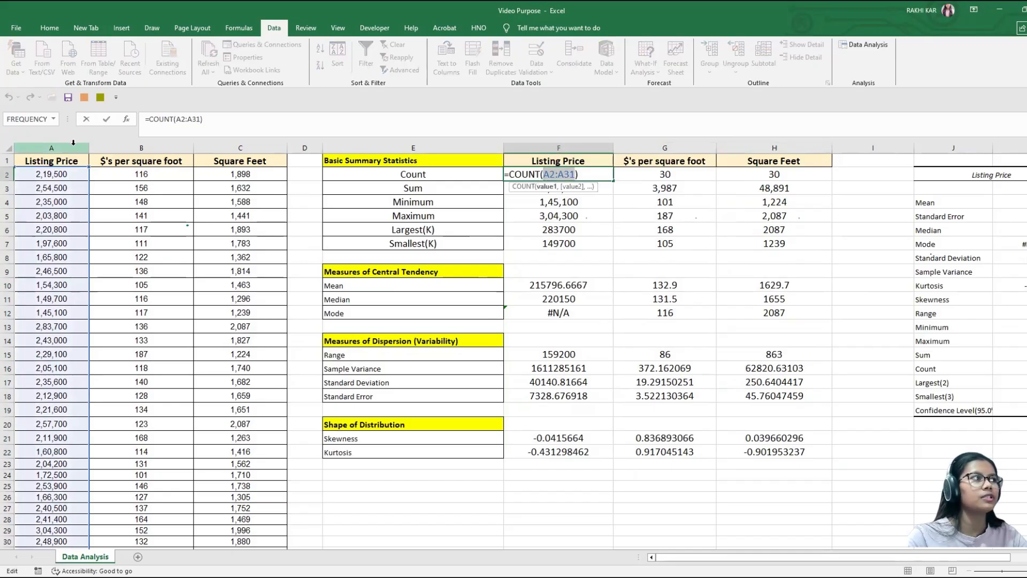
{"action": "left_click", "coordinate": [623, 230]}
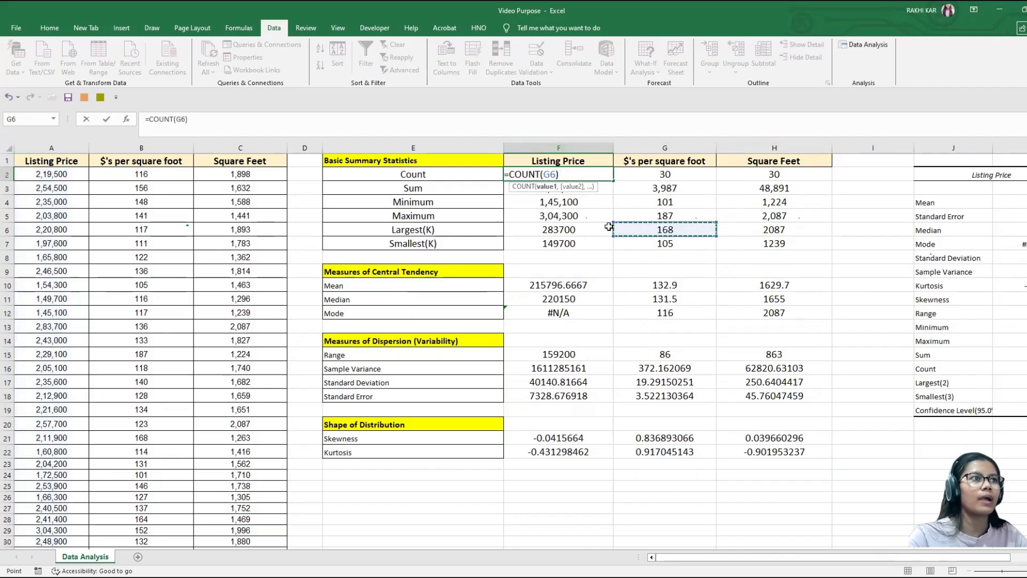
{"action": "key", "text": "ctrl+z"}
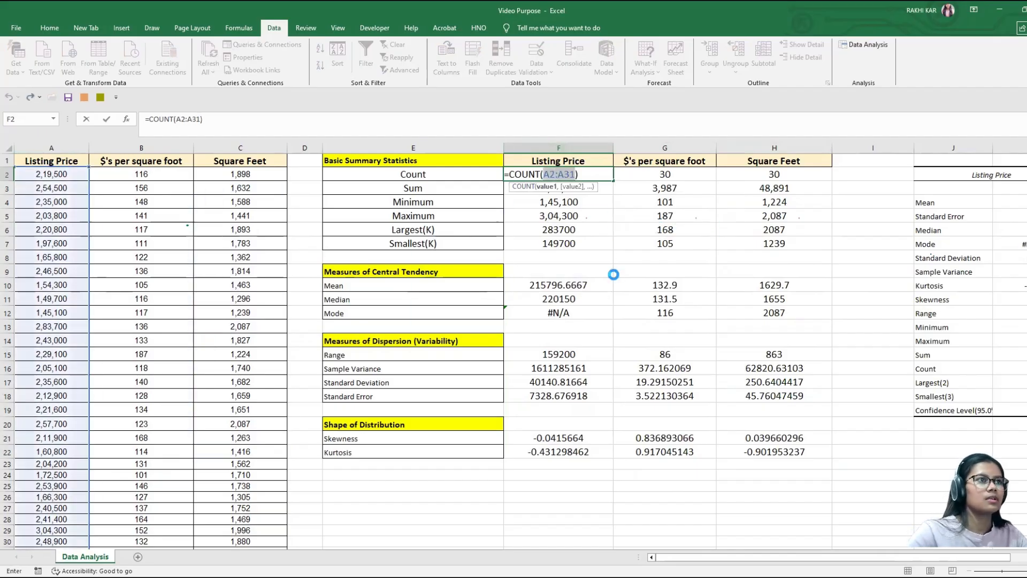
{"action": "key", "text": "Return"}
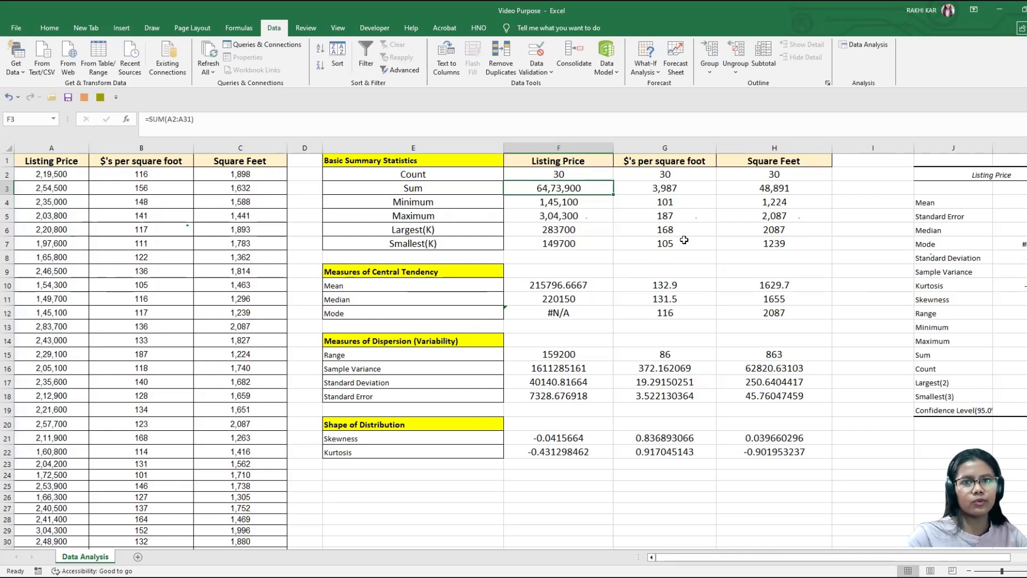
Step: Compare the order of source columns A, B and C with the order of statistics columns F, G and H
{"action": "left_click", "coordinate": [46, 147]}
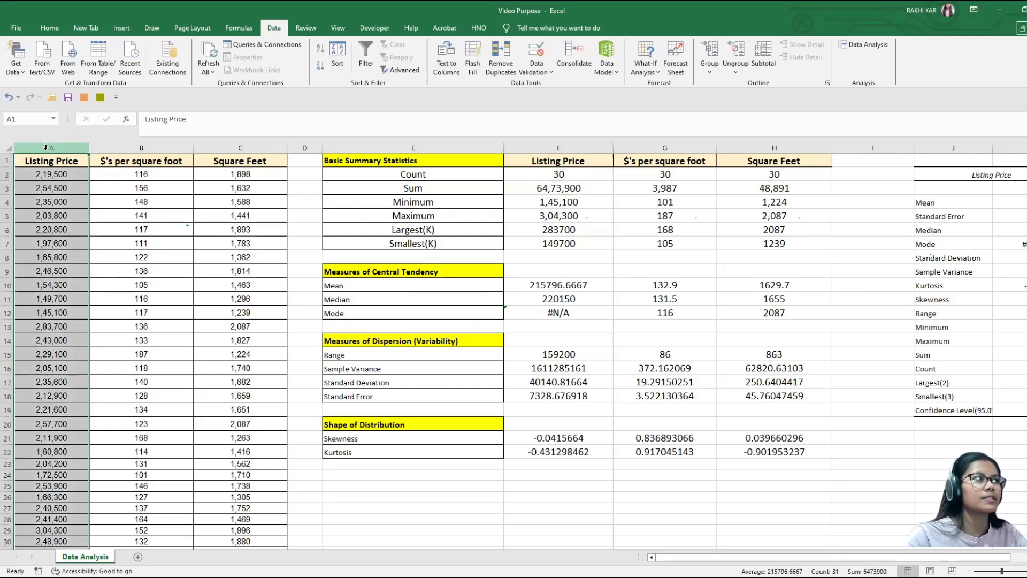
{"action": "left_click", "coordinate": [146, 146]}
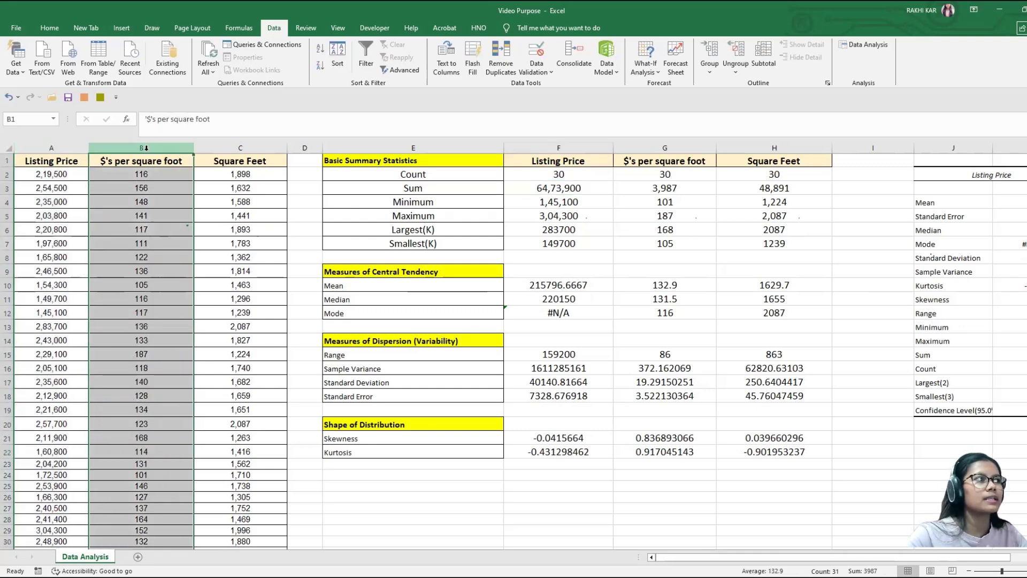
{"action": "left_click", "coordinate": [238, 147]}
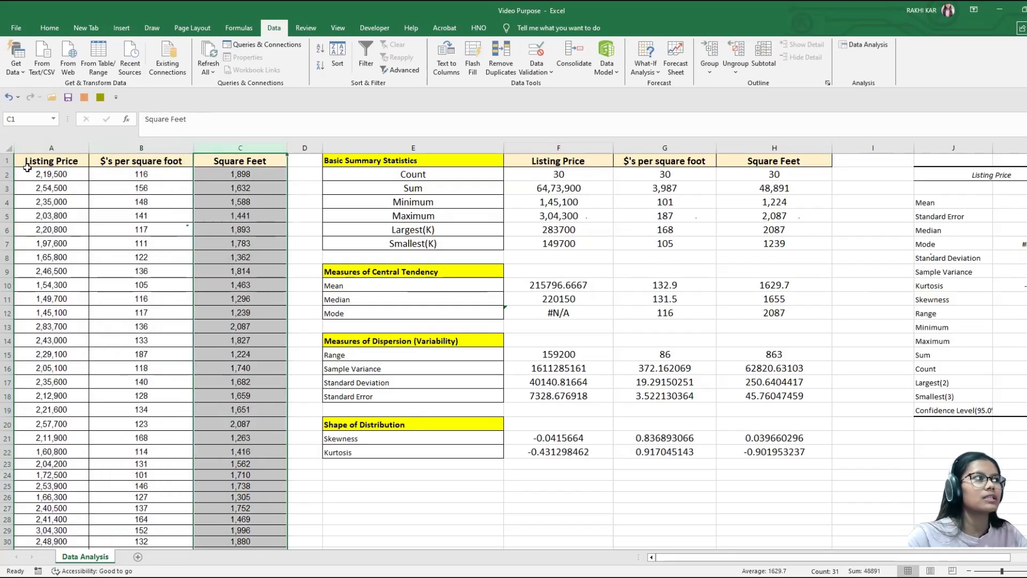
{"action": "left_click", "coordinate": [565, 170]}
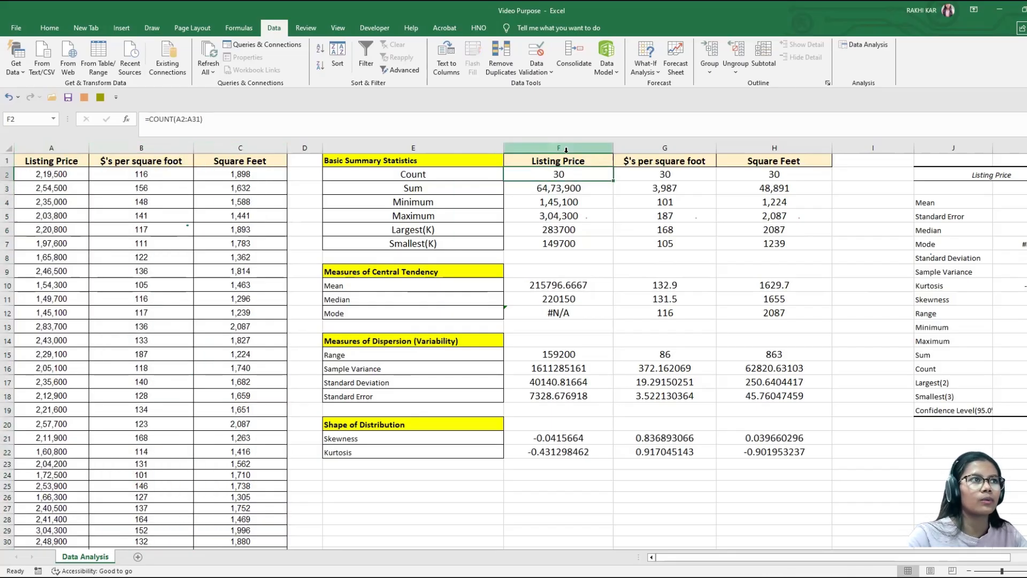
{"action": "left_click", "coordinate": [567, 147]}
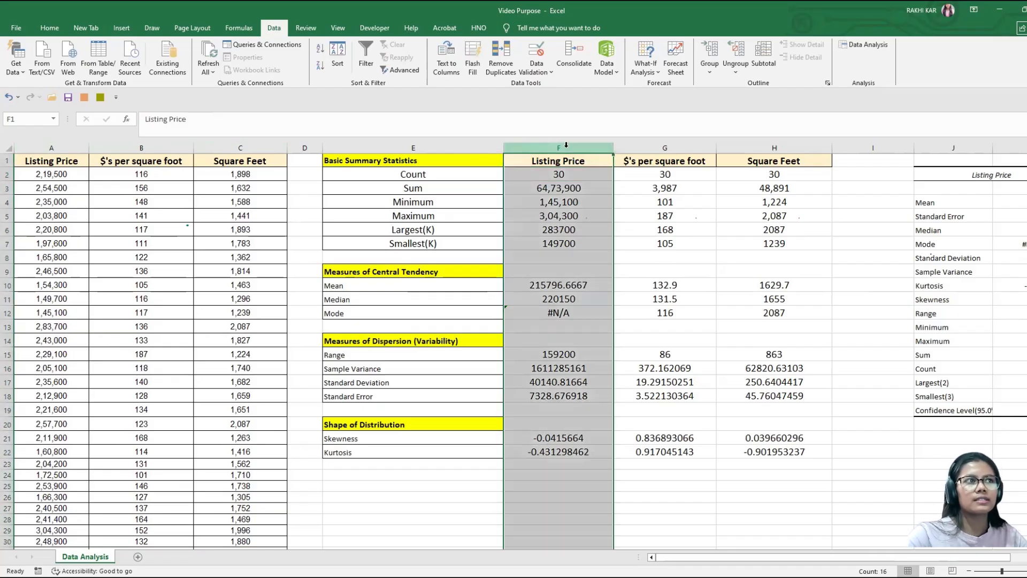
{"action": "left_click", "coordinate": [567, 164]}
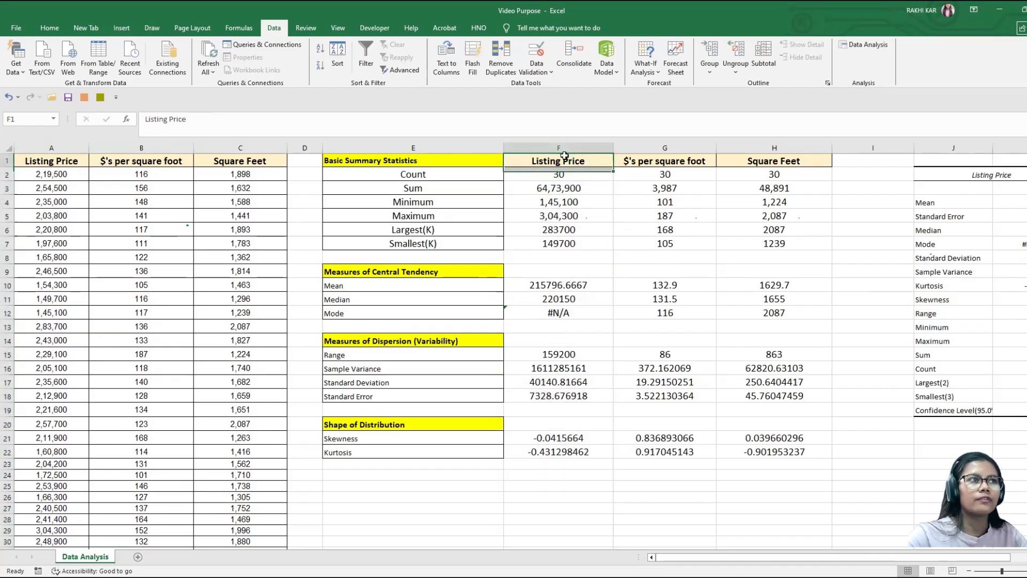
{"action": "left_click", "coordinate": [702, 160]}
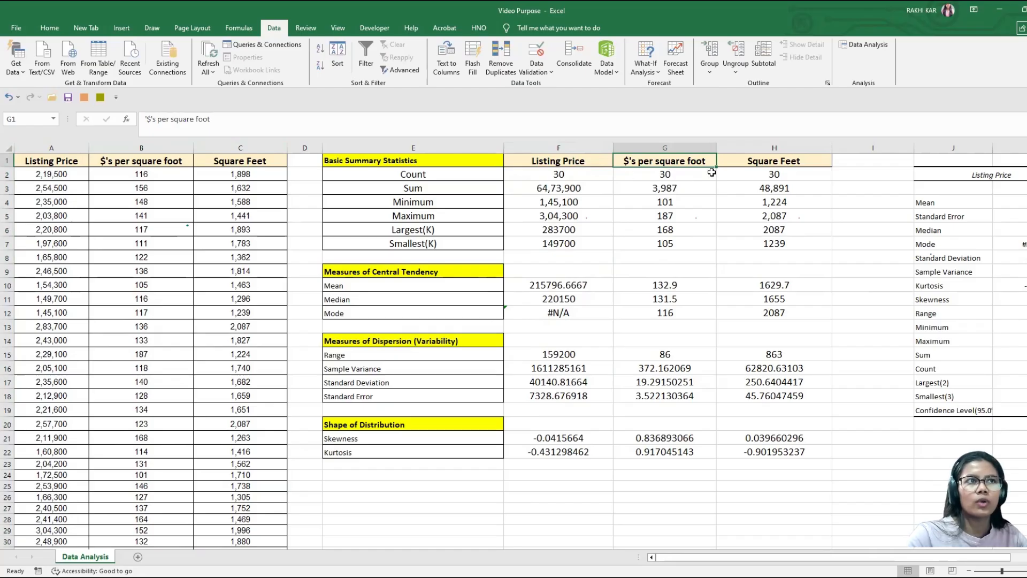
{"action": "left_click", "coordinate": [777, 160]}
{"action": "left_click", "coordinate": [779, 147]}
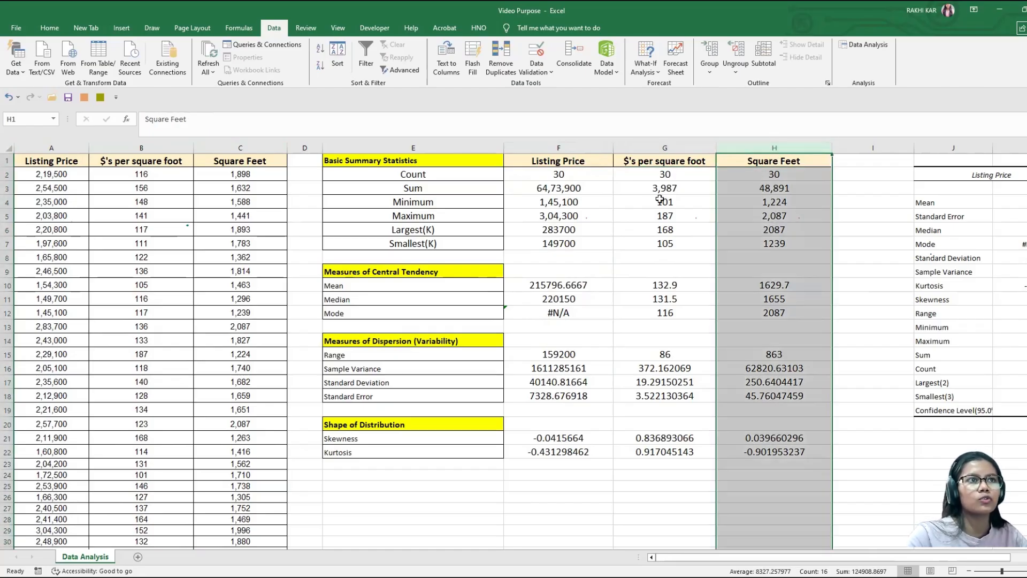
Step: Delete the $'s per square foot statistics column G so Square Feet sits directly beside Listing Price
{"action": "left_click", "coordinate": [662, 146]}
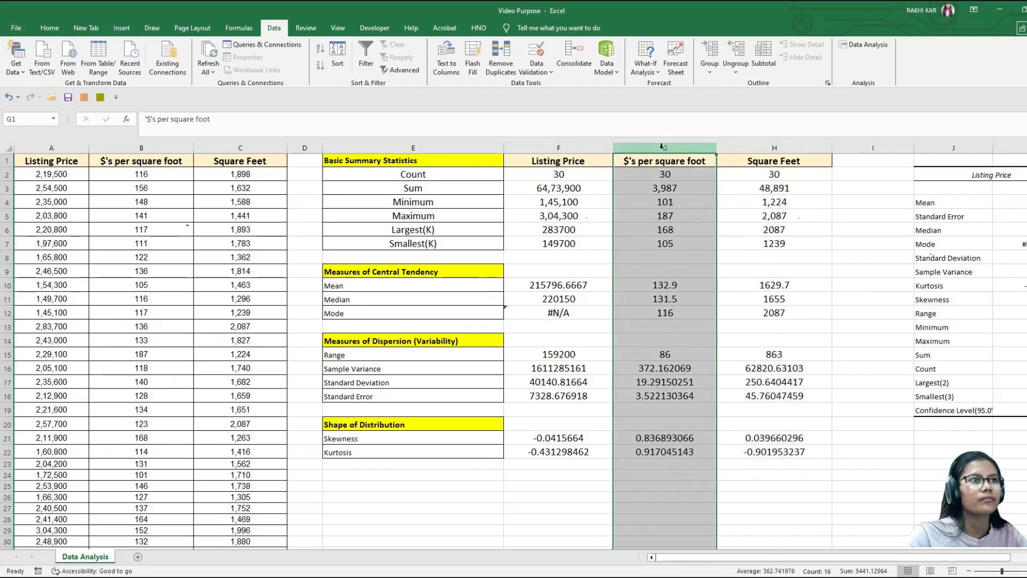
{"action": "right_click", "coordinate": [662, 146]}
{"action": "left_click", "coordinate": [702, 257]}
{"action": "left_click", "coordinate": [554, 165]}
{"action": "left_click", "coordinate": [710, 166]}
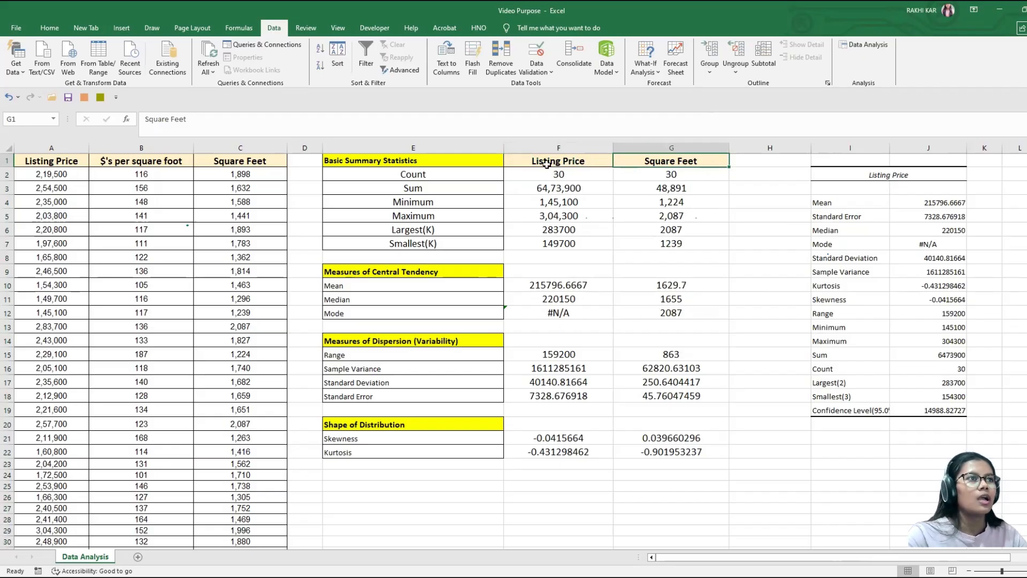
Step: Copy the Listing Price formulas in F2:F22 over the Square Feet statistics starting at G2
{"action": "left_click", "coordinate": [566, 180]}
{"action": "key", "text": "ctrl+shift+Down"}
{"action": "key", "text": "ctrl+shift+Down"}
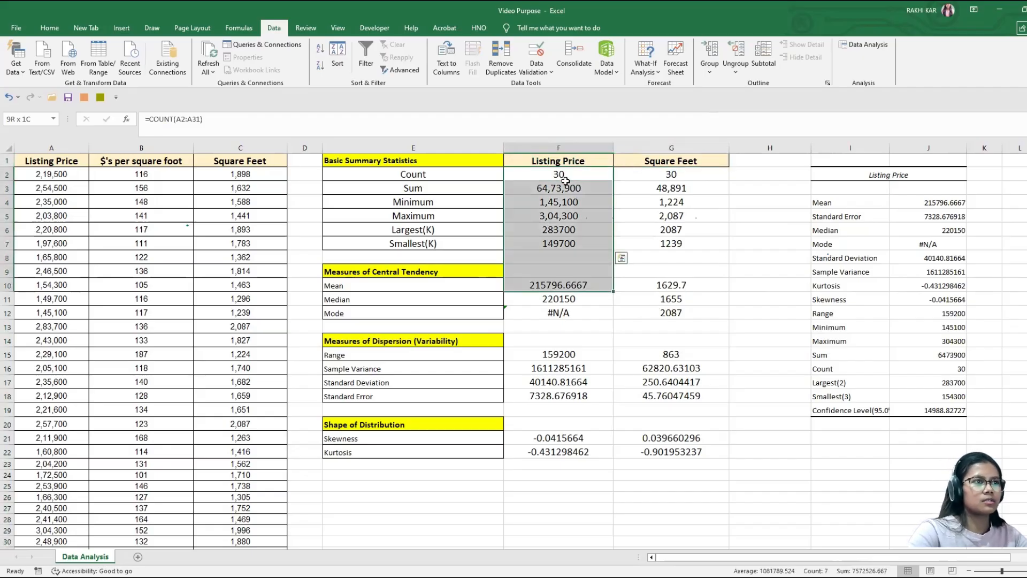
{"action": "key", "text": "ctrl+shift+Down"}
{"action": "key", "text": "ctrl+shift+Down"}
{"action": "key", "text": "ctrl+shift+Down"}
{"action": "key", "text": "ctrl+shift+Down"}
{"action": "key", "text": "ctrl+shift+Down"}
{"action": "key", "text": "ctrl+c"}
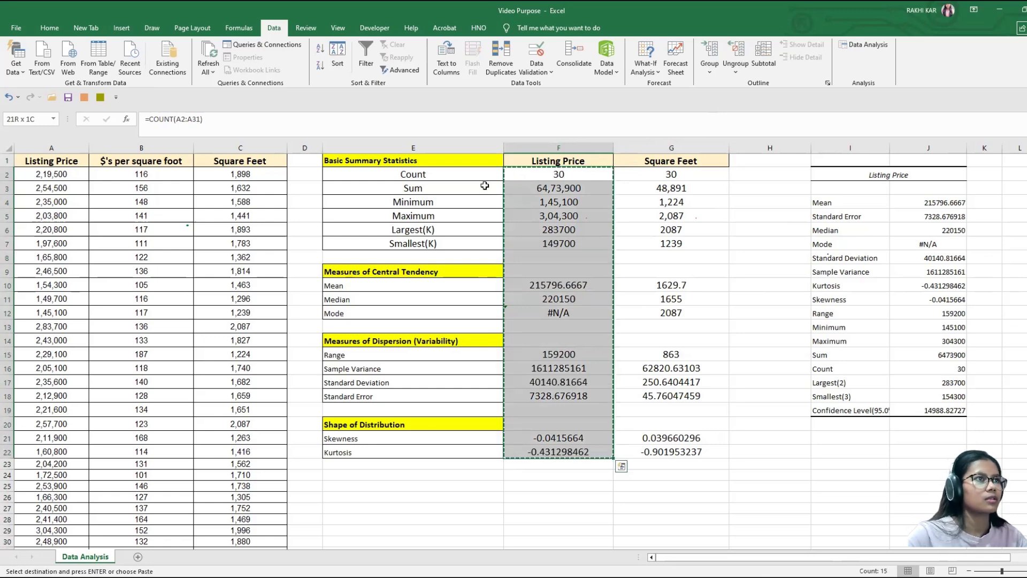
{"action": "left_click", "coordinate": [658, 175]}
{"action": "key", "text": "ctrl+v"}
Step: Check which source column the formulas now under Square Feet reference, comparing G2 and G5 with source columns B and C
{"action": "double_click", "coordinate": [671, 176]}
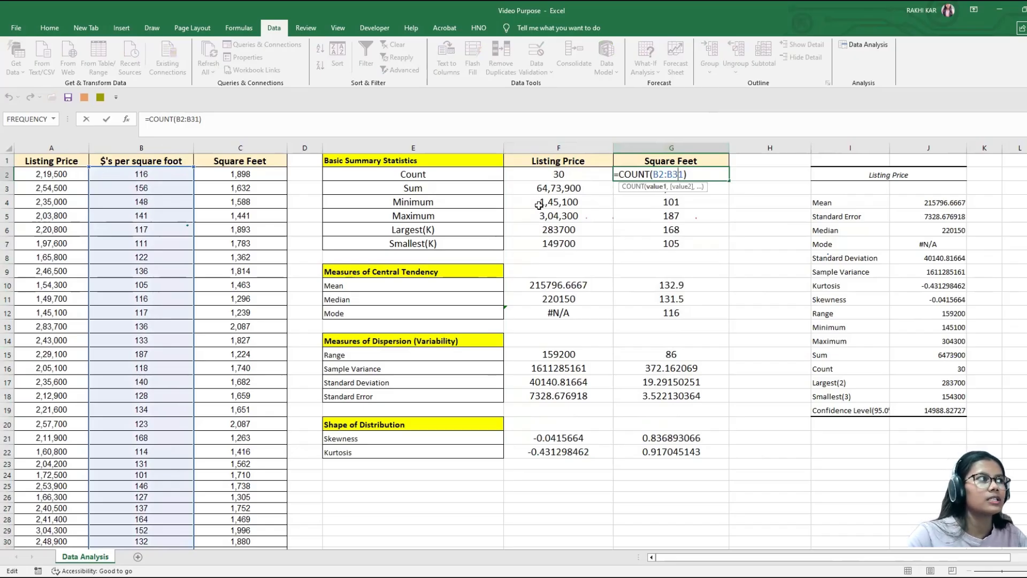
{"action": "key", "text": "Return"}
{"action": "left_click", "coordinate": [159, 179]}
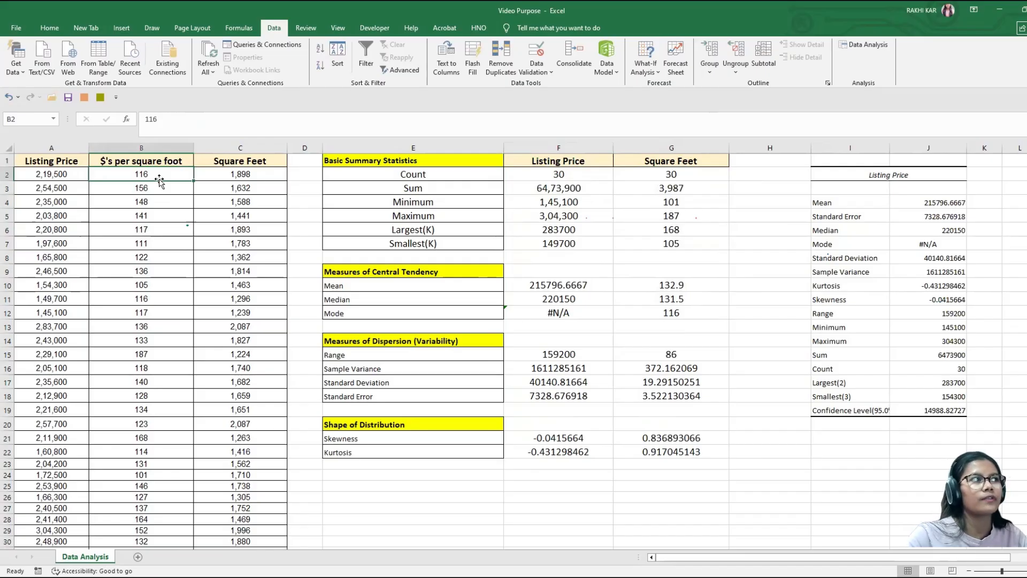
{"action": "left_click", "coordinate": [263, 180]}
{"action": "left_click", "coordinate": [718, 224]}
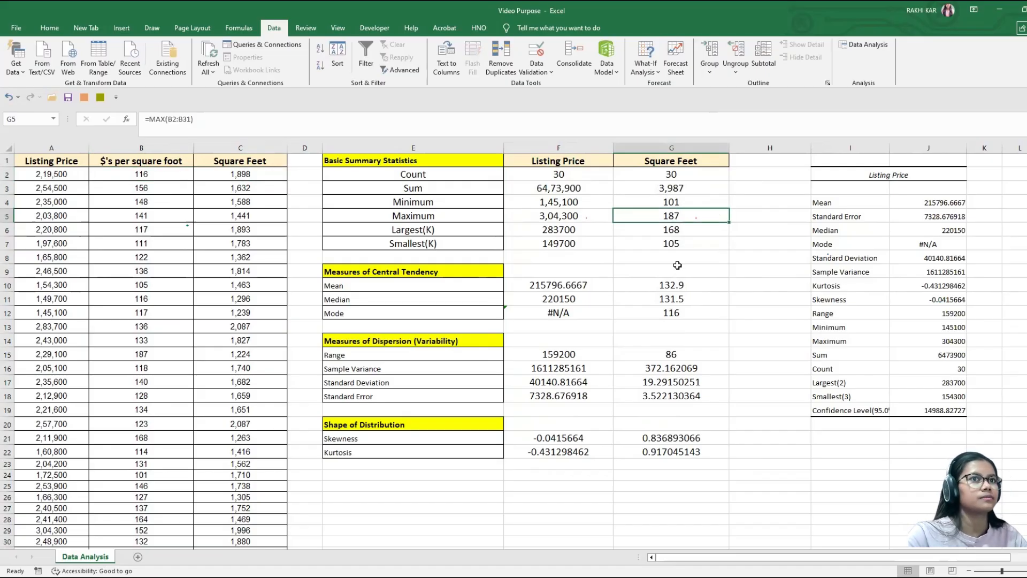
{"action": "left_click", "coordinate": [760, 365]}
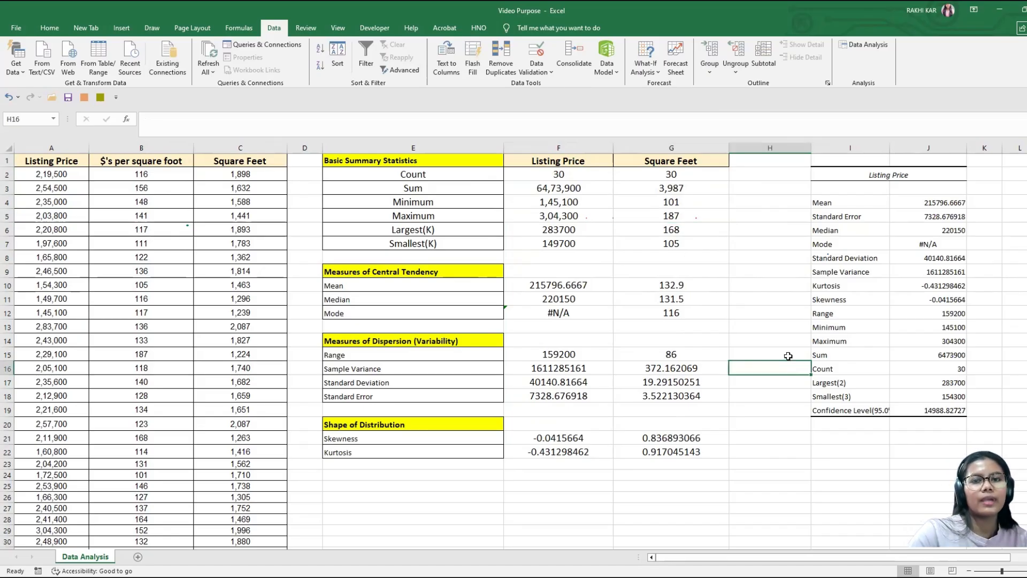